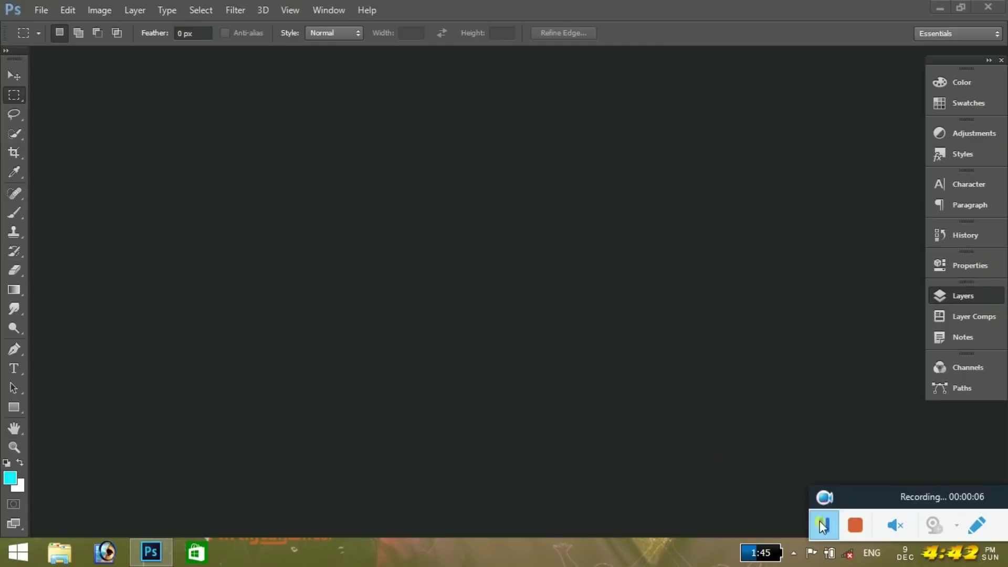
Step: Launch Photoshop and open the news-desk portrait from the Pictures folder
click(822, 526)
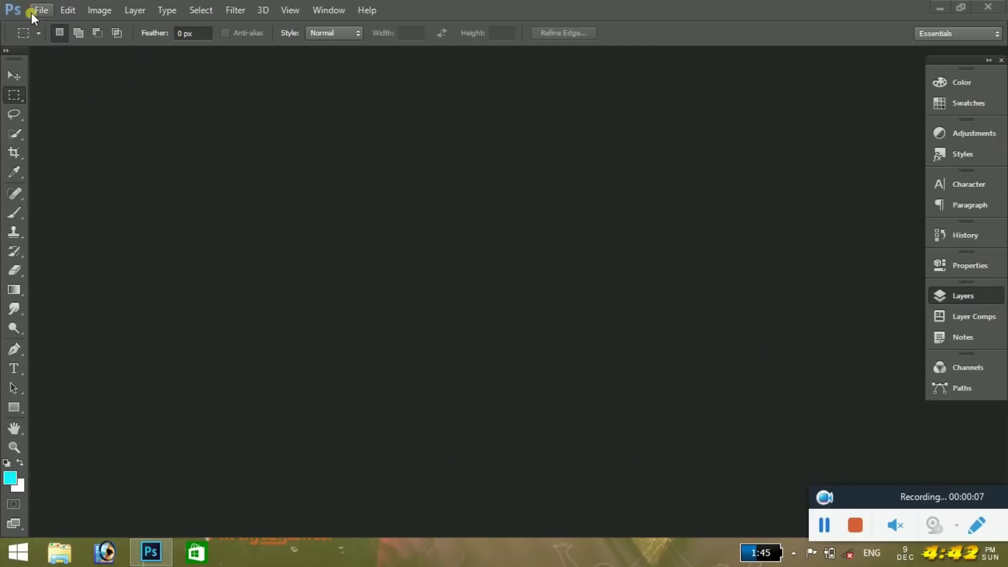
click(30, 10)
click(51, 41)
click(73, 305)
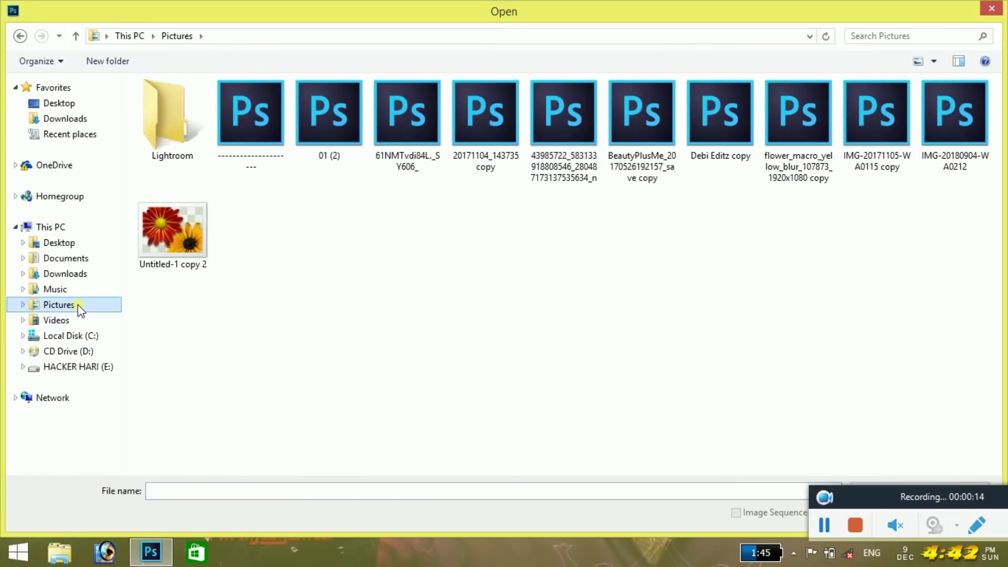
click(590, 138)
double_click(590, 137)
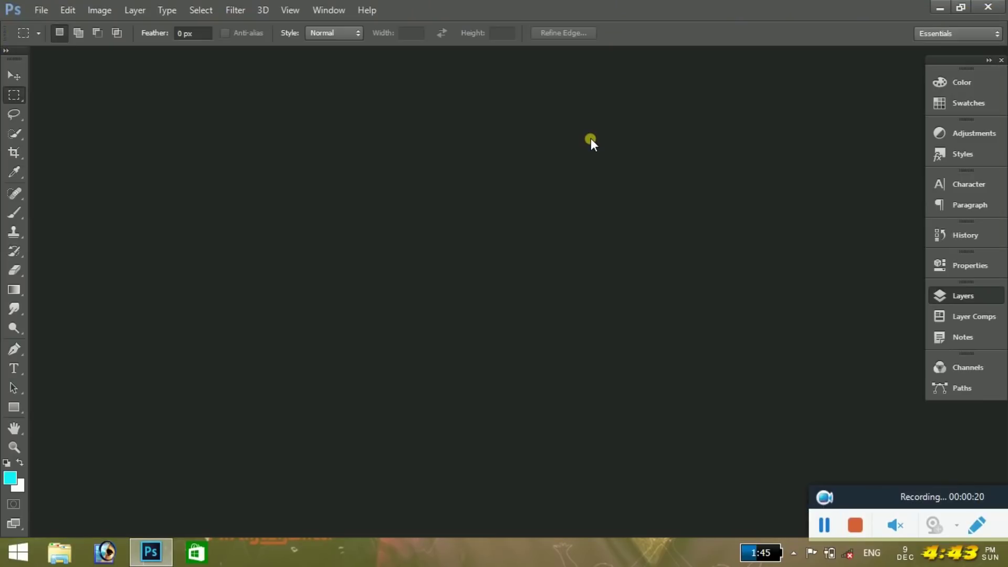
Step: Zoom in on the photo and pan to the woman's arm and the desk area
click(14, 75)
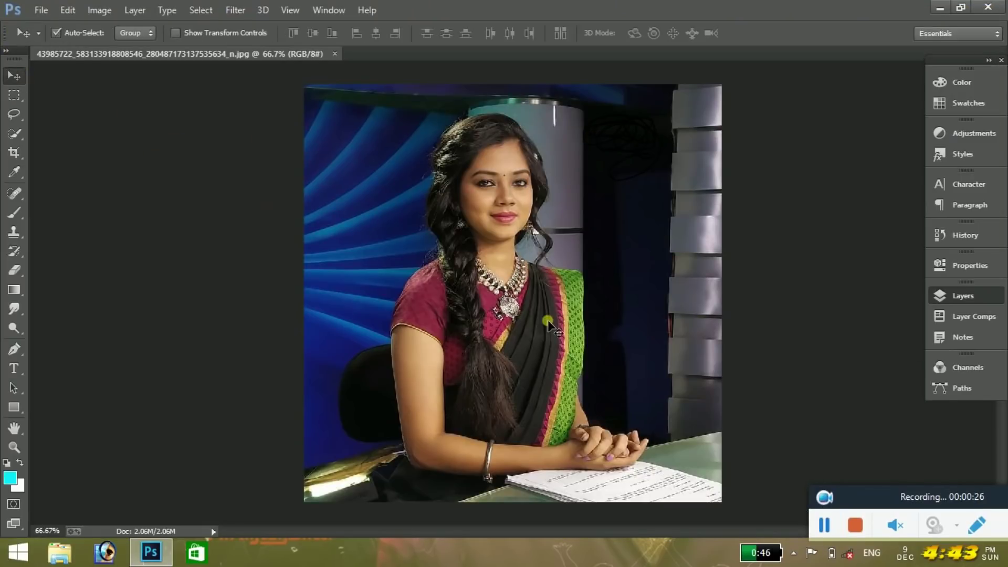
click(15, 349)
key(ctrl+plus)
key(ctrl+plus)
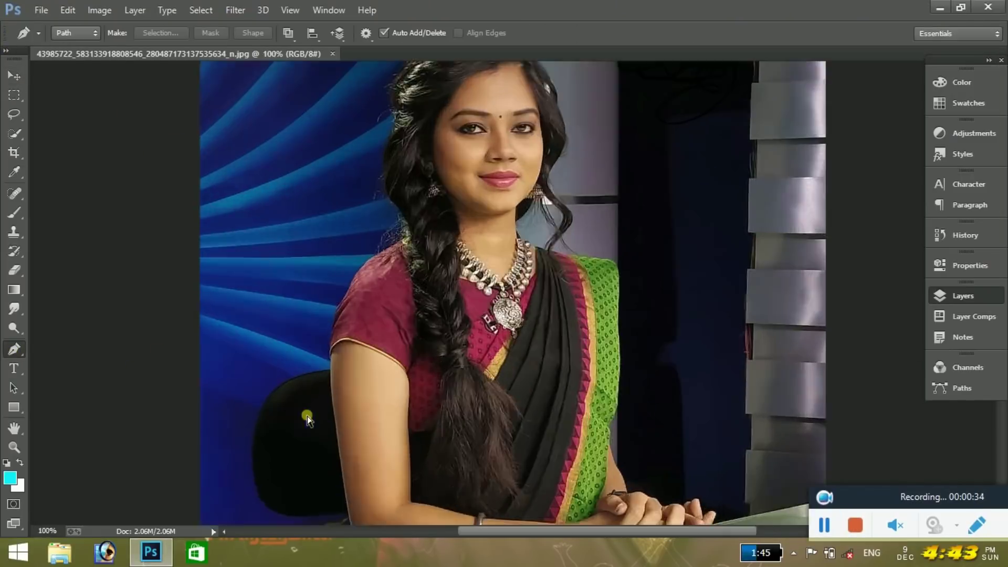
click(16, 426)
drag(322, 293, 472, 147)
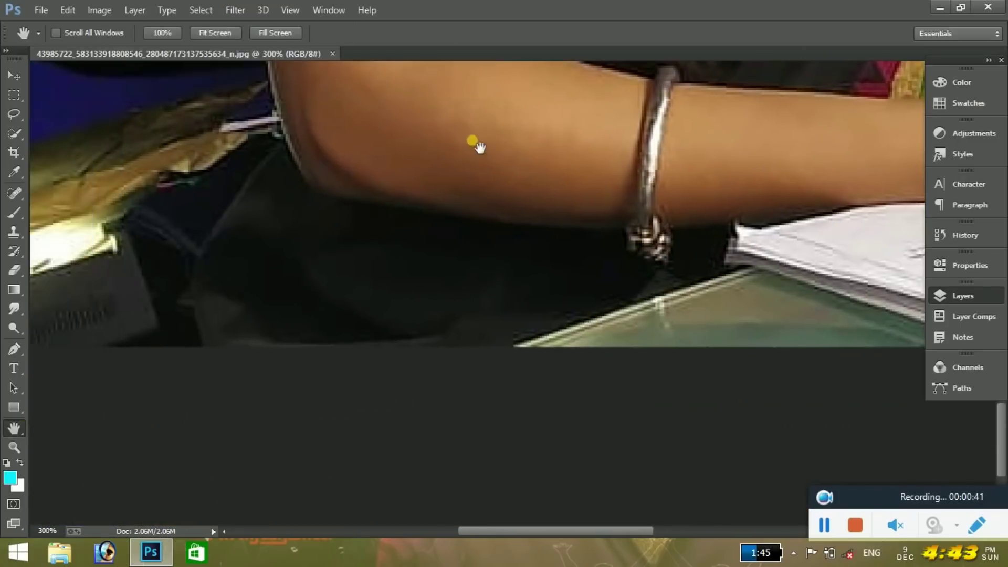
Step: Trace Pen anchors around the seated woman and convert the path to a selection
click(518, 347)
click(106, 344)
key(h)
drag(286, 241, 644, 318)
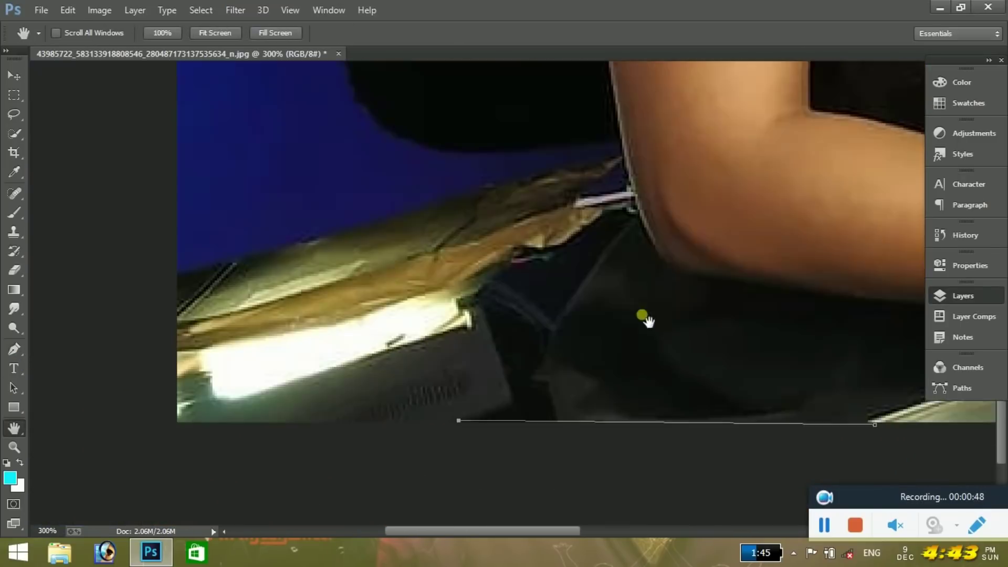
click(14, 349)
click(211, 376)
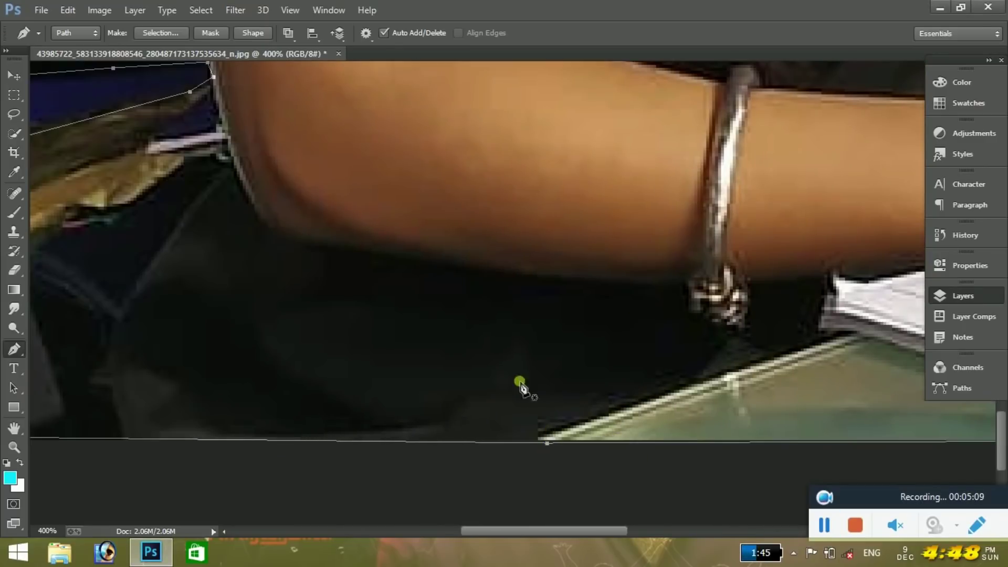
click(172, 39)
Step: Confirm the selection and feather its edges
click(567, 162)
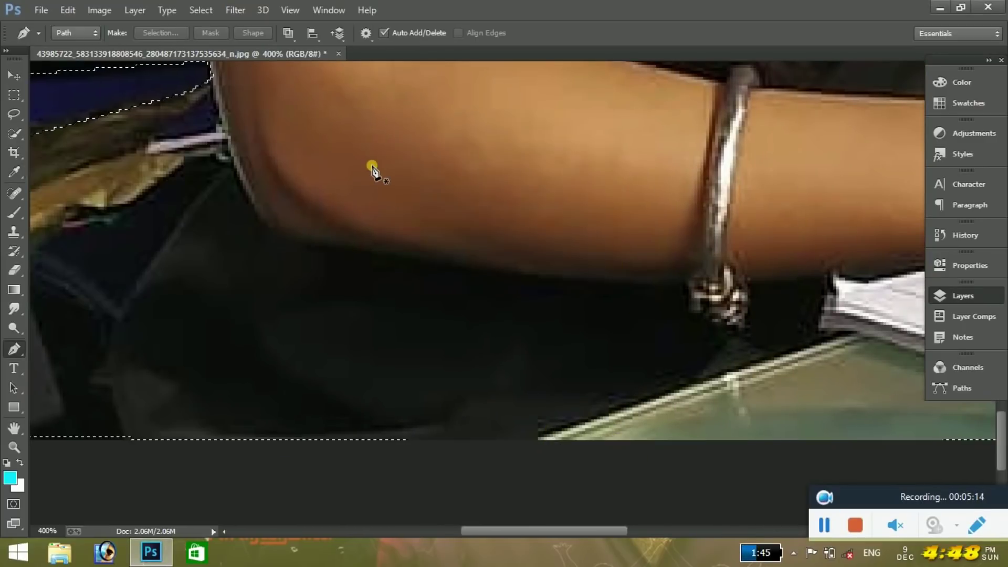
click(201, 10)
mouse_move(213, 187)
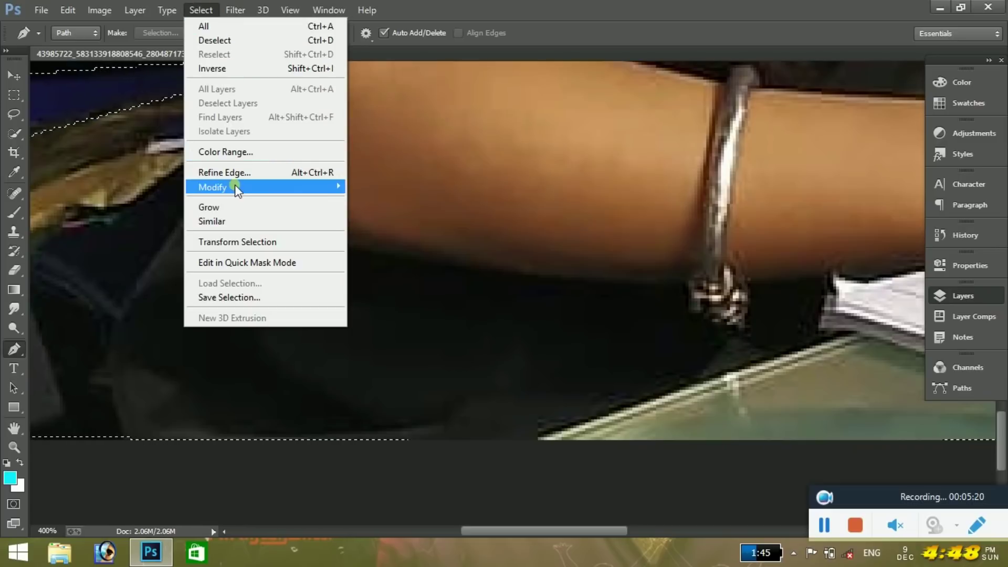
click(376, 243)
click(575, 190)
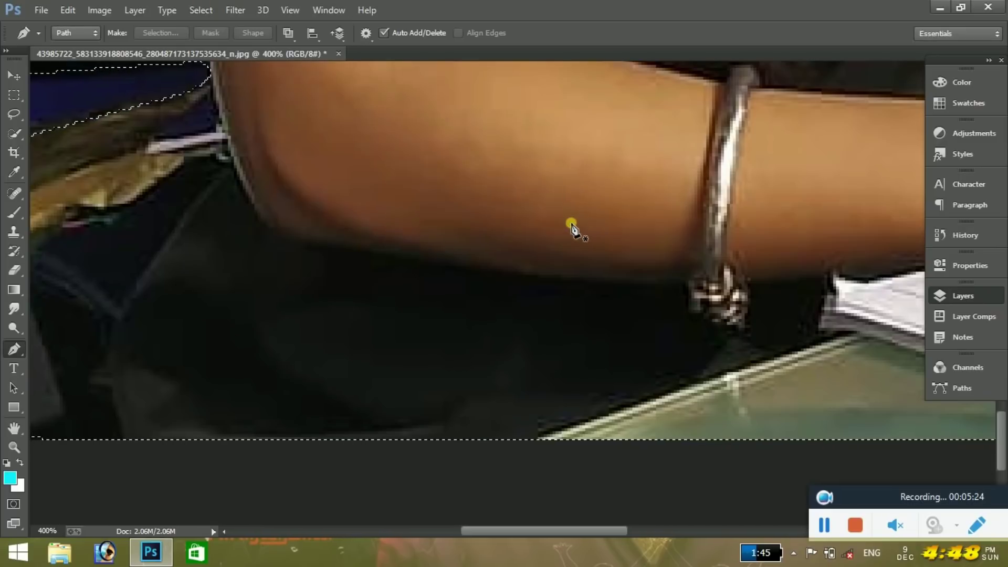
Step: Copy the woman onto her own layer, hide the Background layer and fit to screen
click(135, 10)
click(370, 91)
click(960, 300)
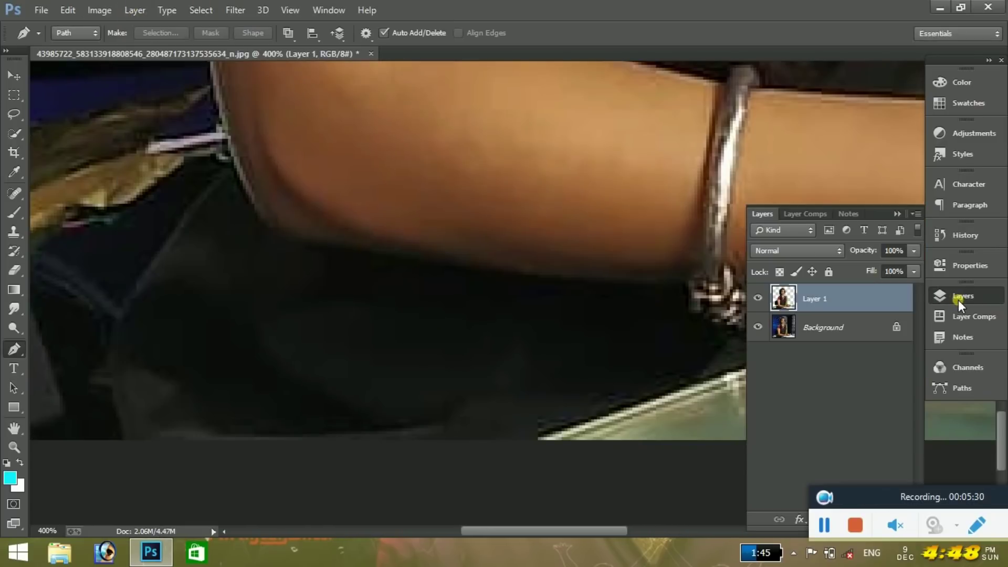
click(769, 332)
key(ctrl+0)
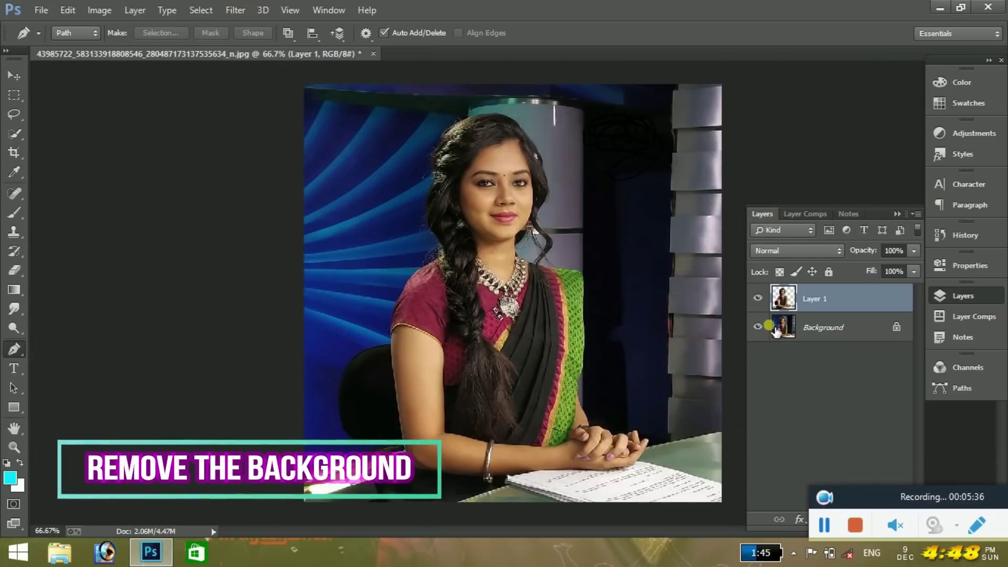
click(99, 10)
mouse_move(121, 47)
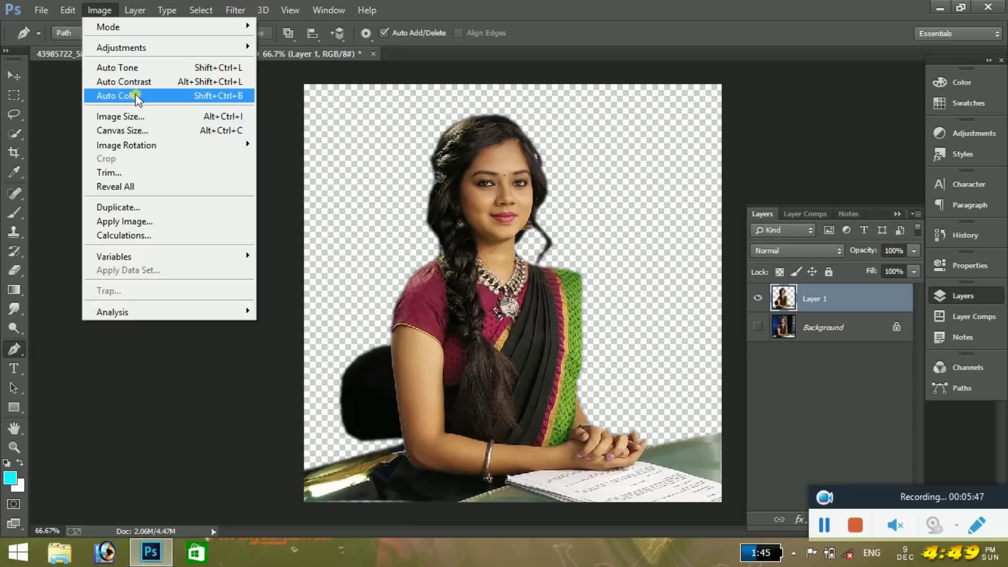
Step: Raise the woman's vibrance and saturation with a Vibrance adjustment
click(108, 9)
click(315, 124)
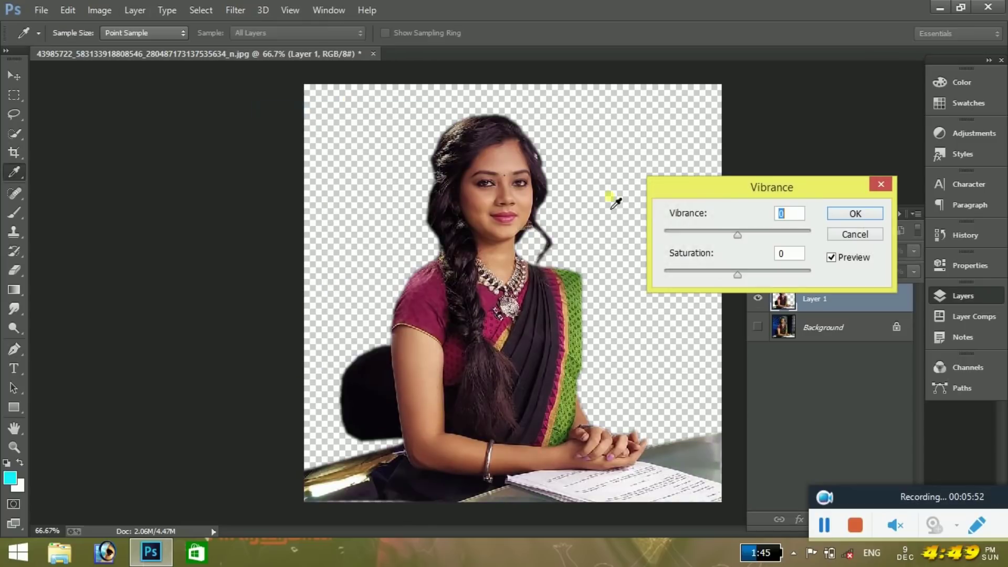
drag(738, 231, 806, 234)
drag(738, 274, 758, 274)
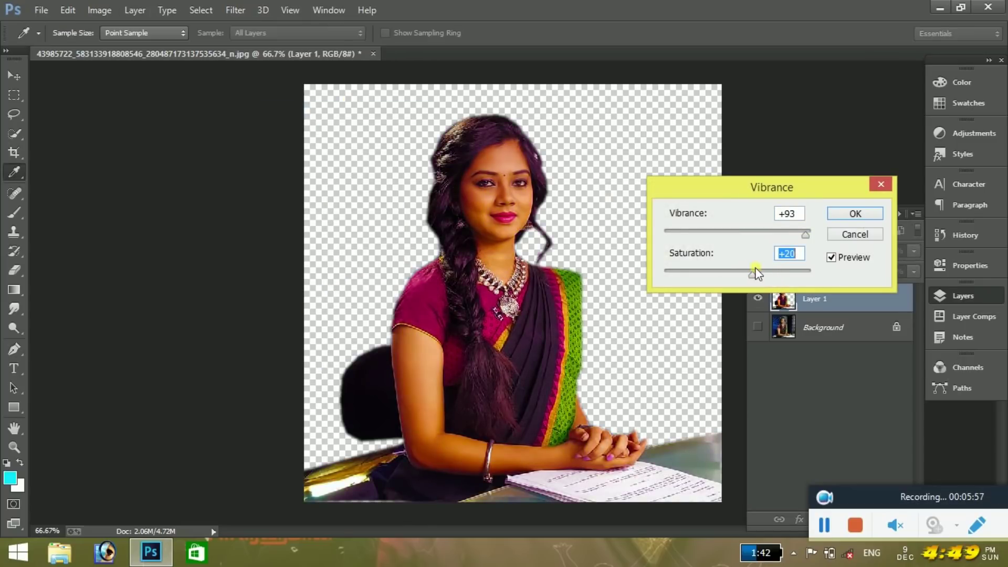
drag(806, 234, 780, 234)
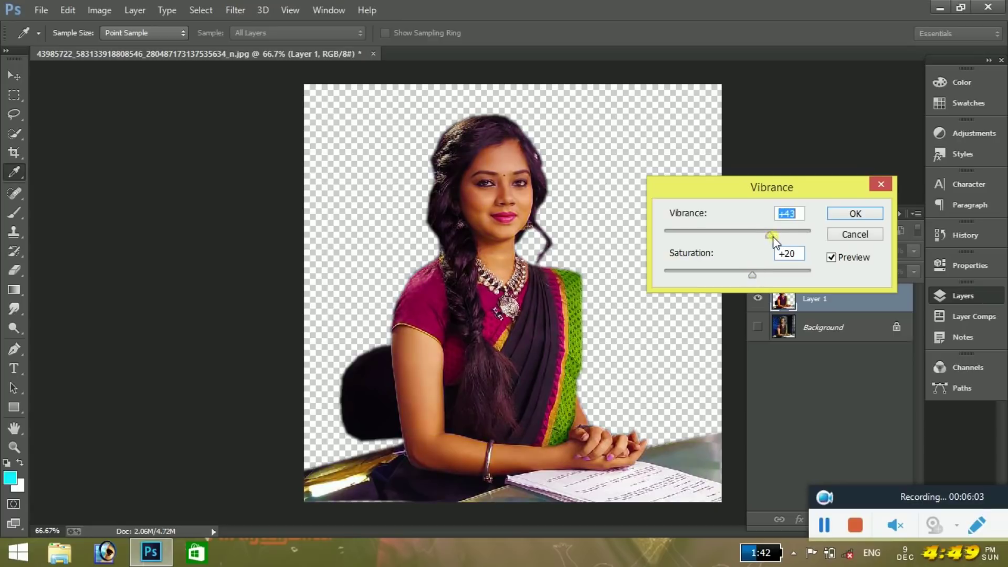
drag(758, 274, 774, 276)
drag(781, 235, 749, 234)
drag(775, 275, 776, 274)
click(856, 214)
Step: Apply Match Color with luminance 116 and colour intensity 104
click(99, 10)
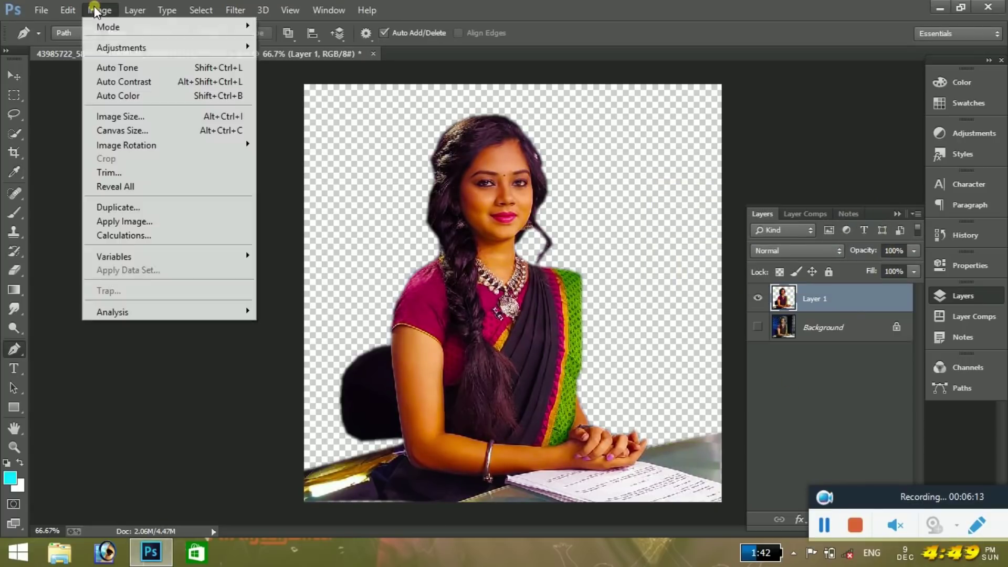
click(352, 354)
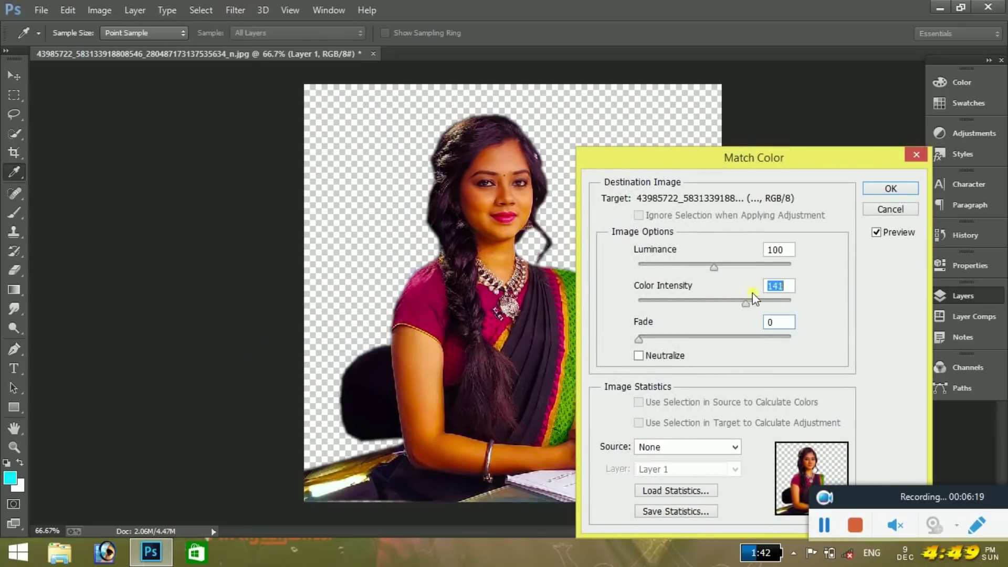
drag(755, 298, 729, 270)
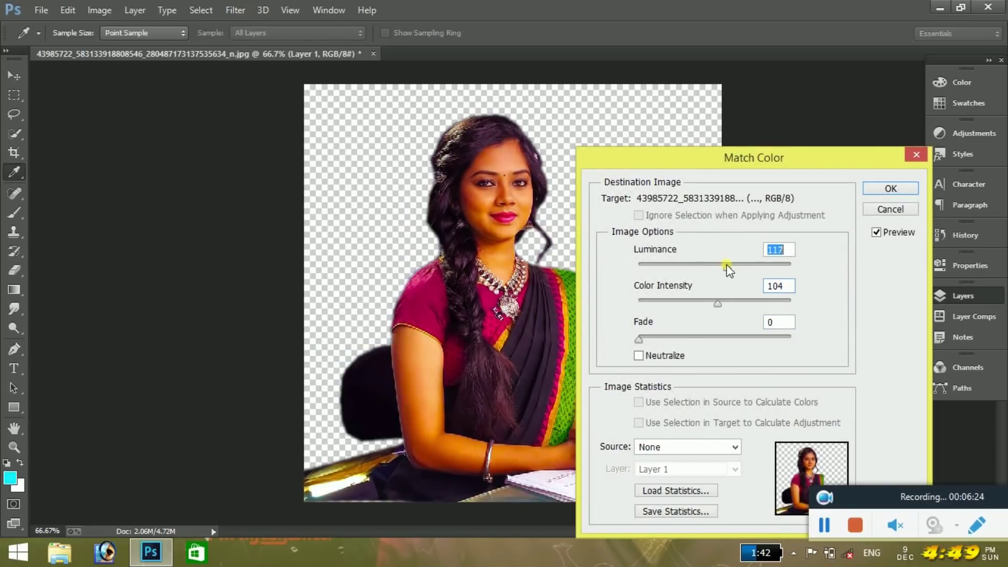
click(884, 190)
key(p)
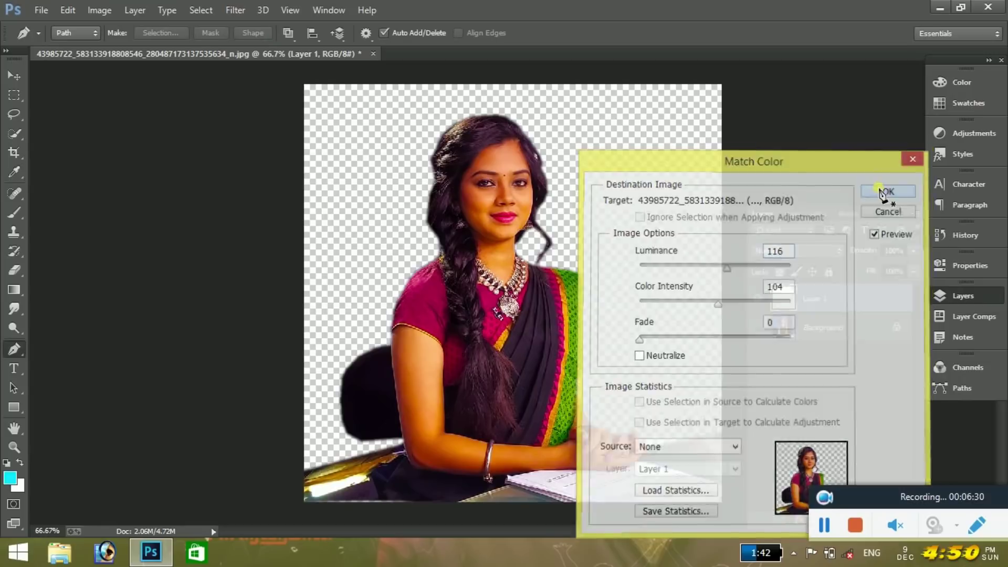
click(235, 10)
mouse_move(251, 244)
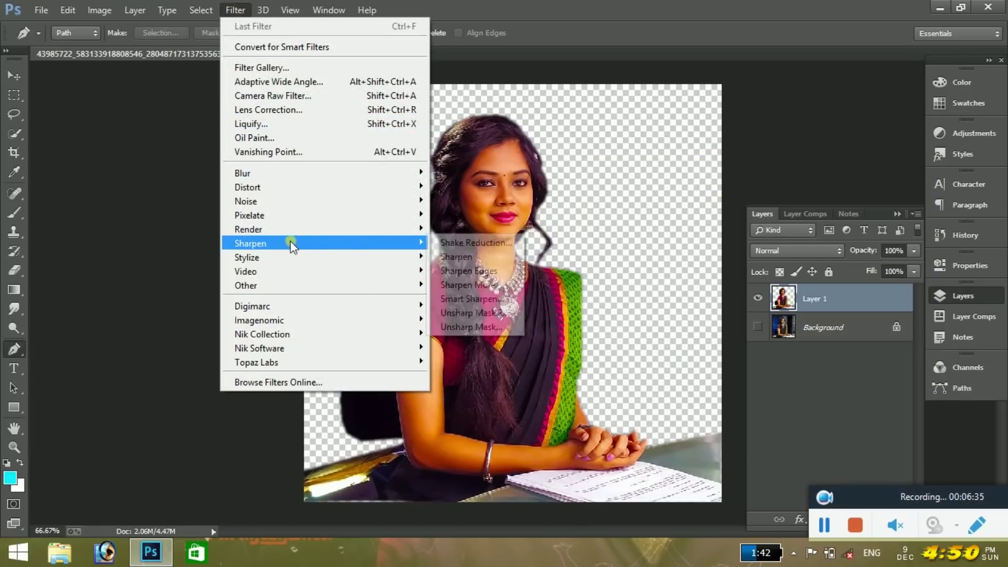
Step: Apply Unsharp Mask at about 121% amount, 1.0 px radius, threshold 0, then zoom to the face
click(481, 320)
drag(505, 158, 517, 263)
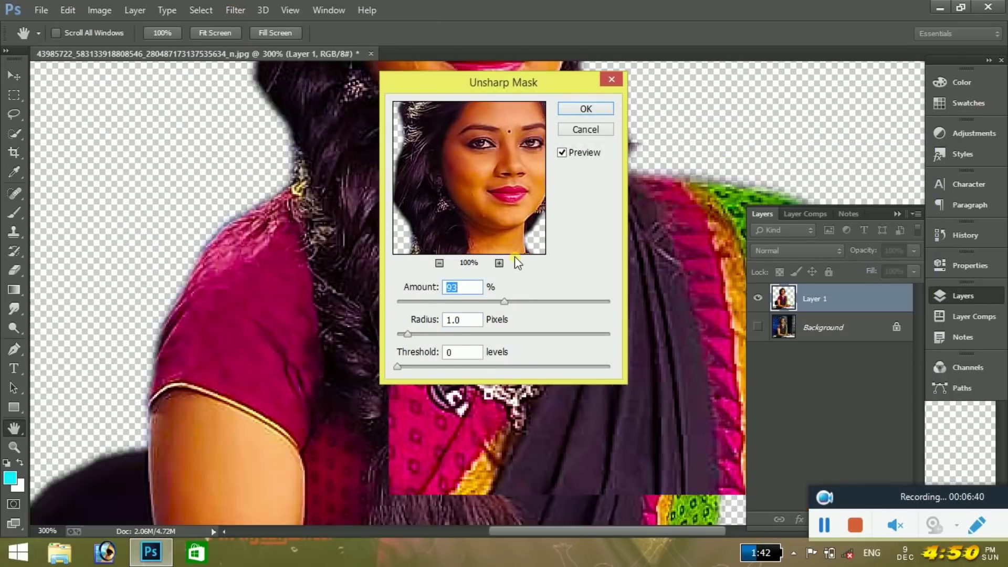
click(499, 263)
drag(537, 302, 503, 302)
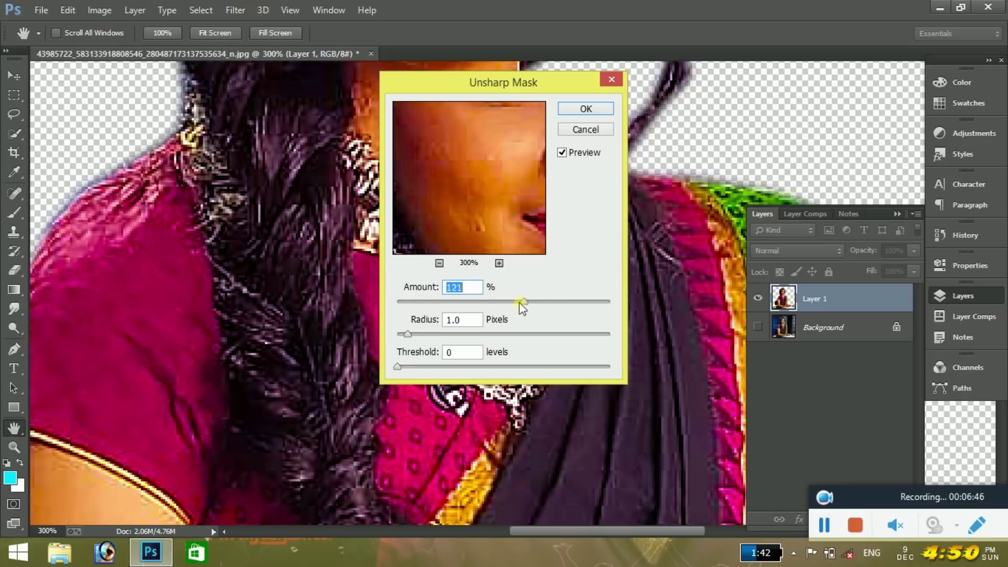
click(582, 105)
key(p)
key(ctrl+0)
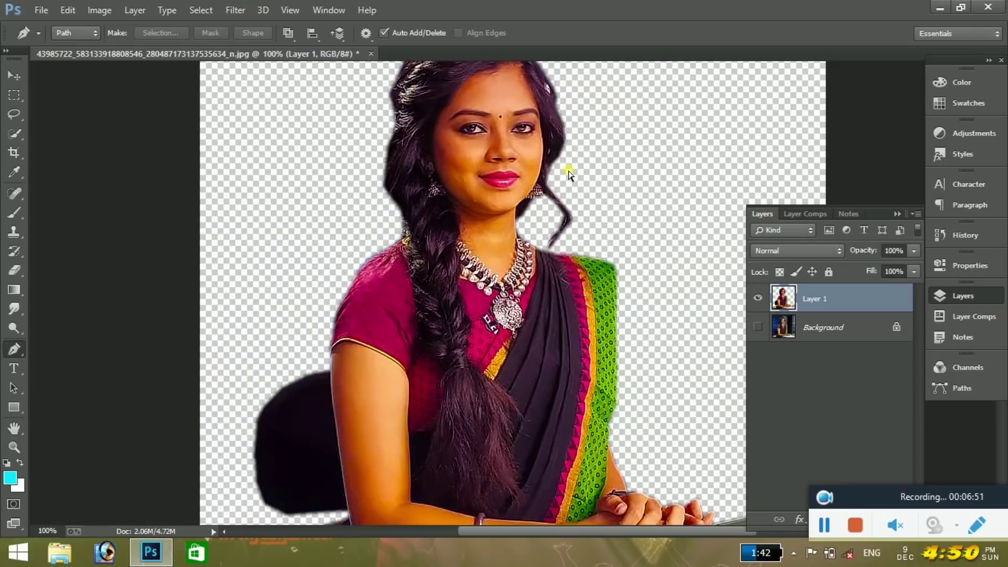
key(ctrl+plus)
key(ctrl+plus)
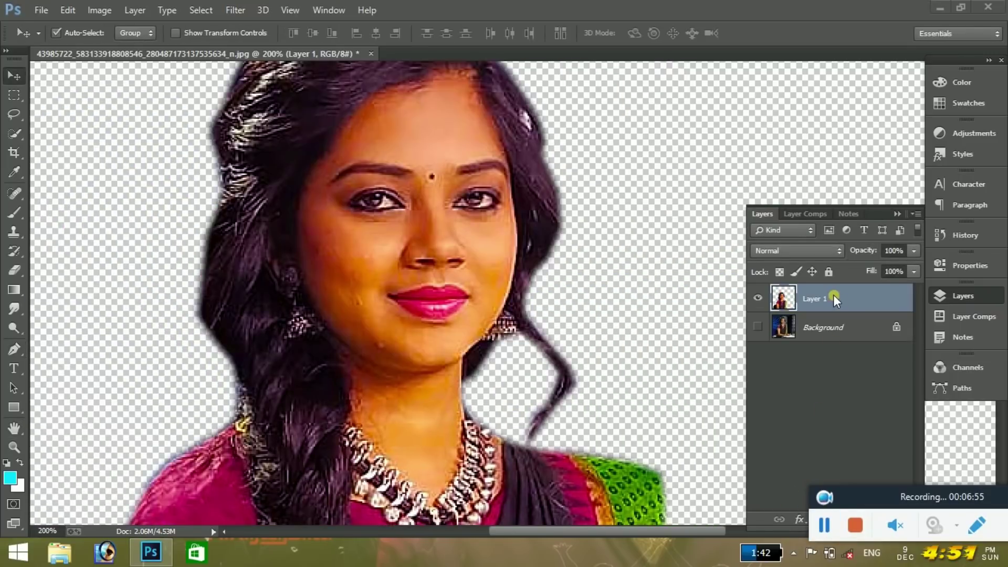
Step: Duplicate Layer 1 as Layer 1 copy
right_click(834, 294)
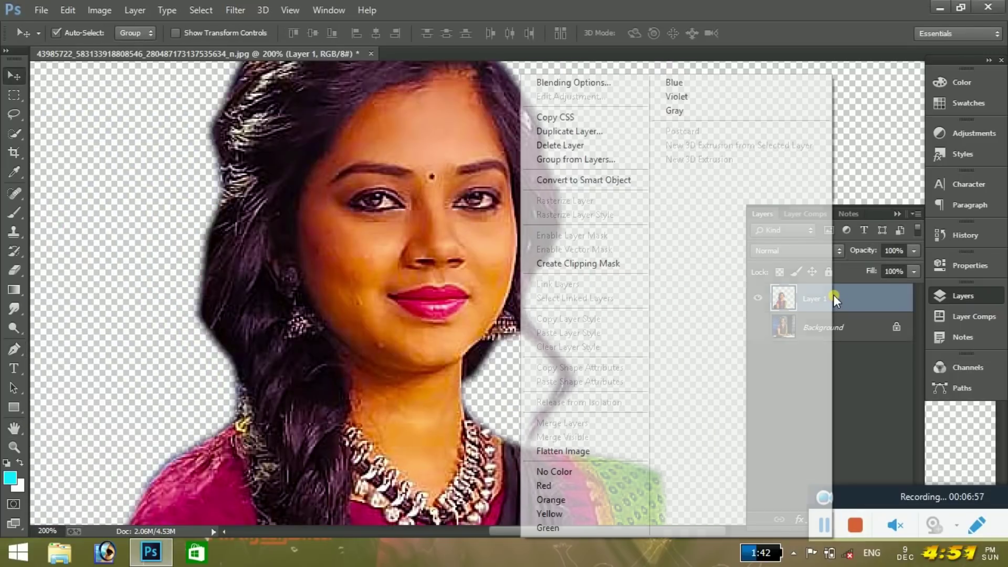
click(575, 131)
click(633, 166)
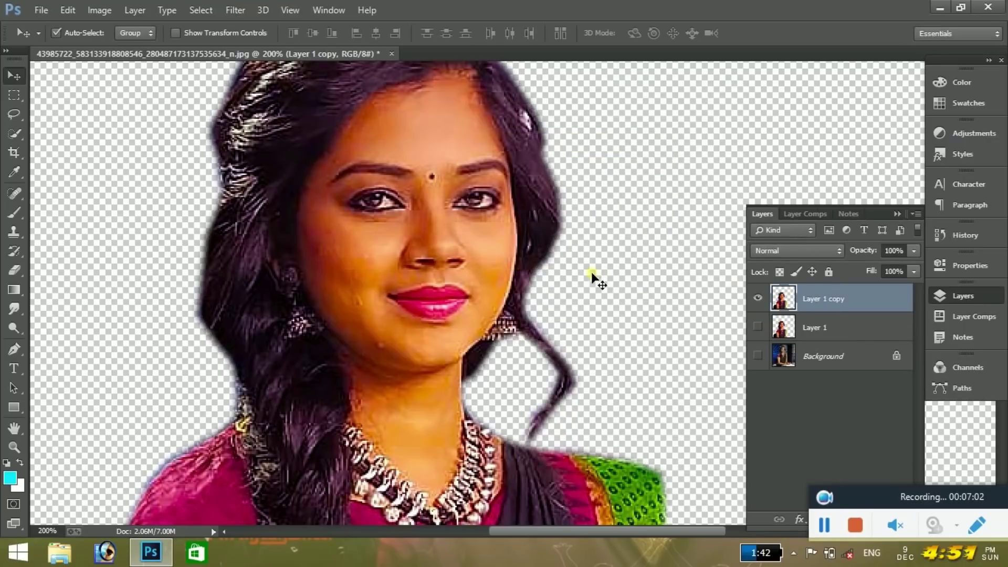
Step: Select the Smudge tool with a soft round 52-pixel brush
click(14, 309)
click(75, 34)
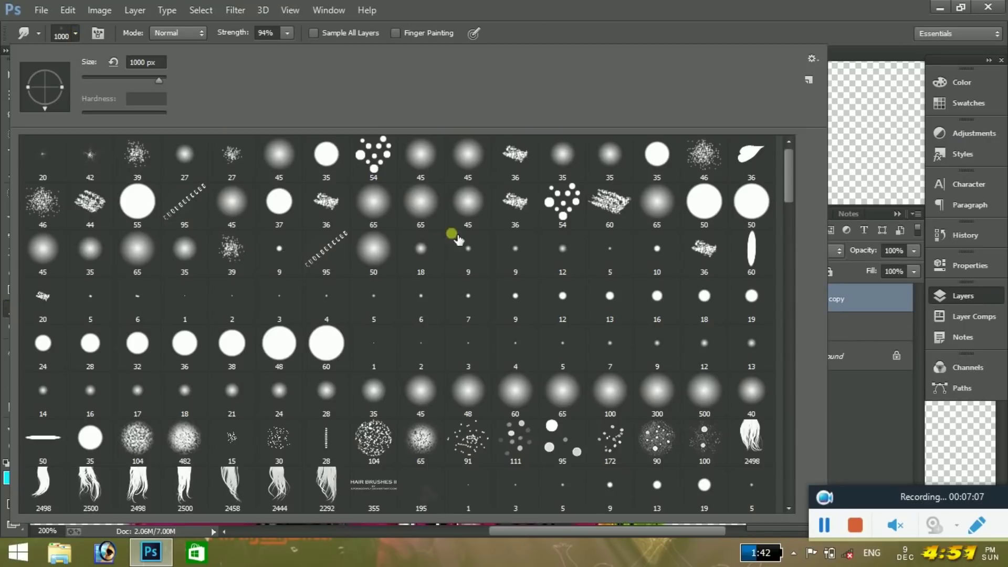
drag(787, 170, 786, 512)
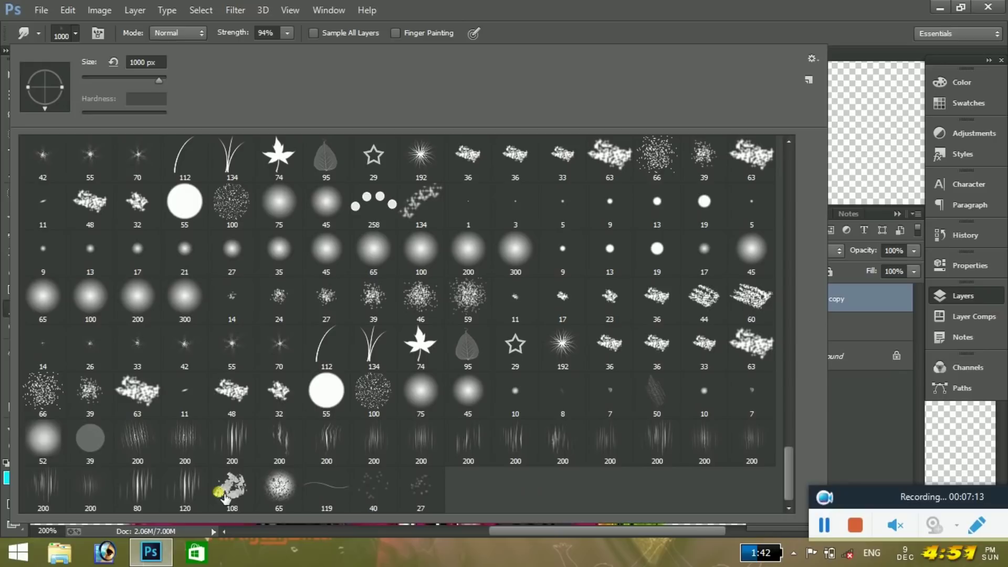
click(75, 34)
click(75, 34)
double_click(42, 439)
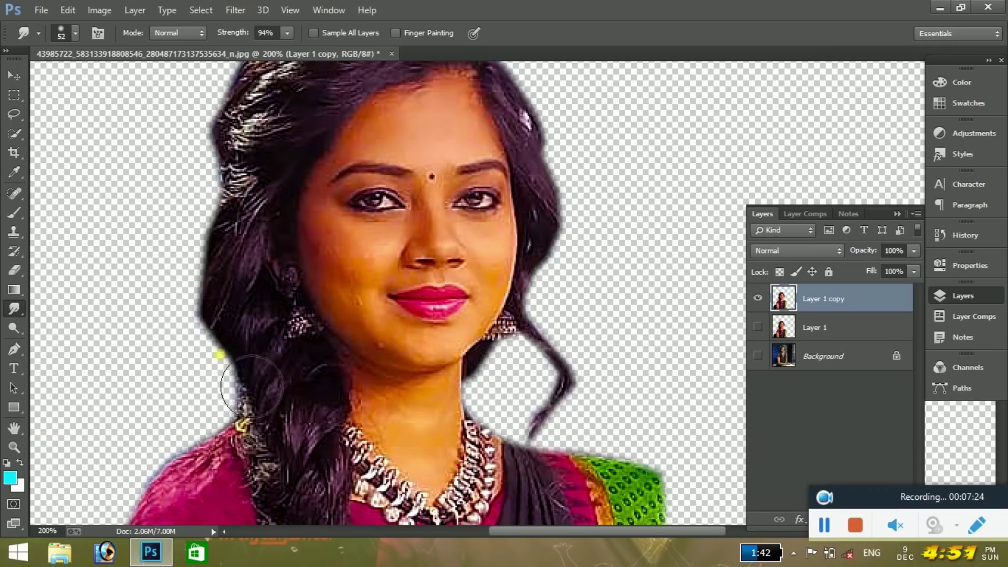
click(798, 250)
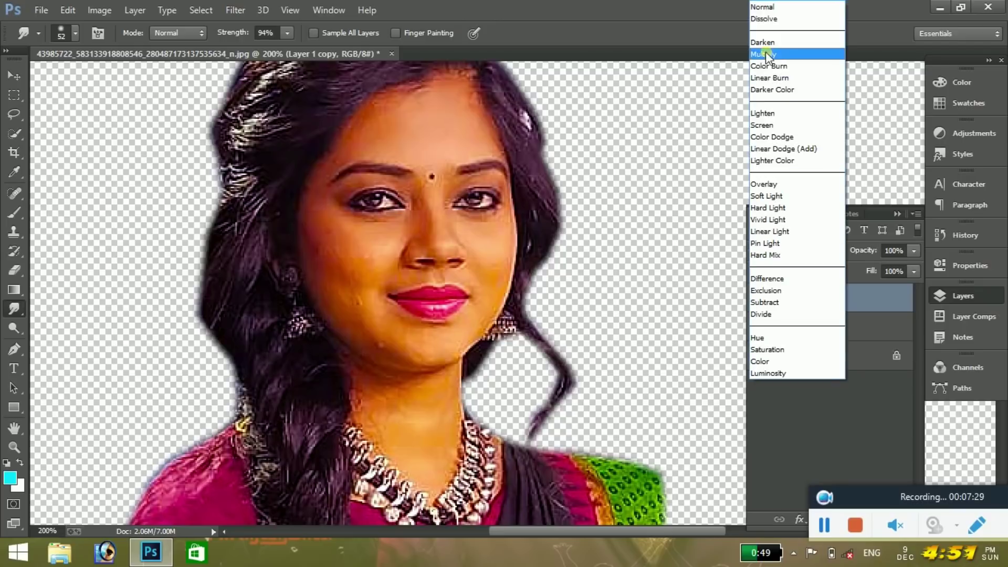
Step: Set Layer 1 copy to Screen, with the Blend If 'This Layer' black slider split at 197/229
click(772, 127)
click(763, 331)
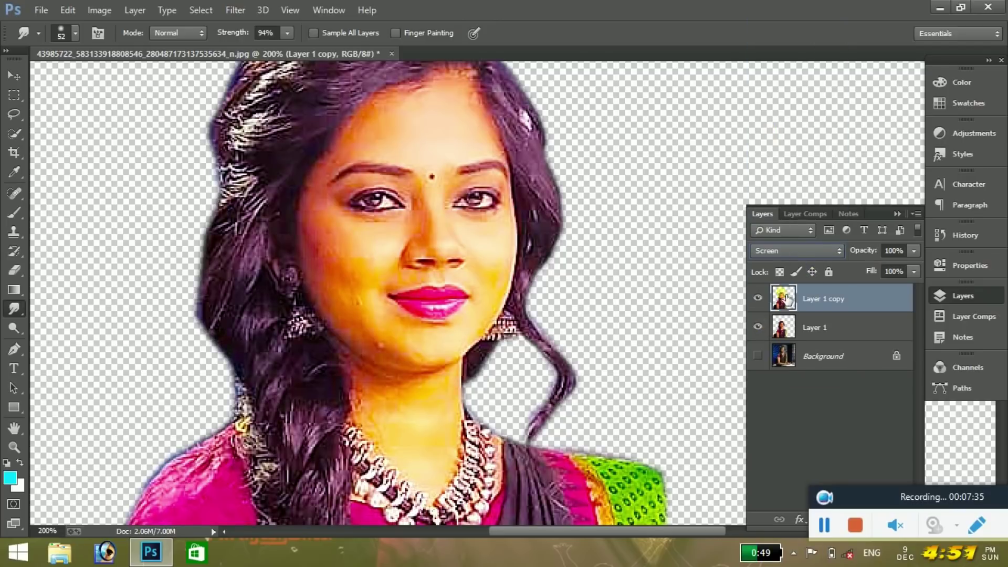
right_click(816, 297)
click(604, 82)
drag(752, 398, 895, 418)
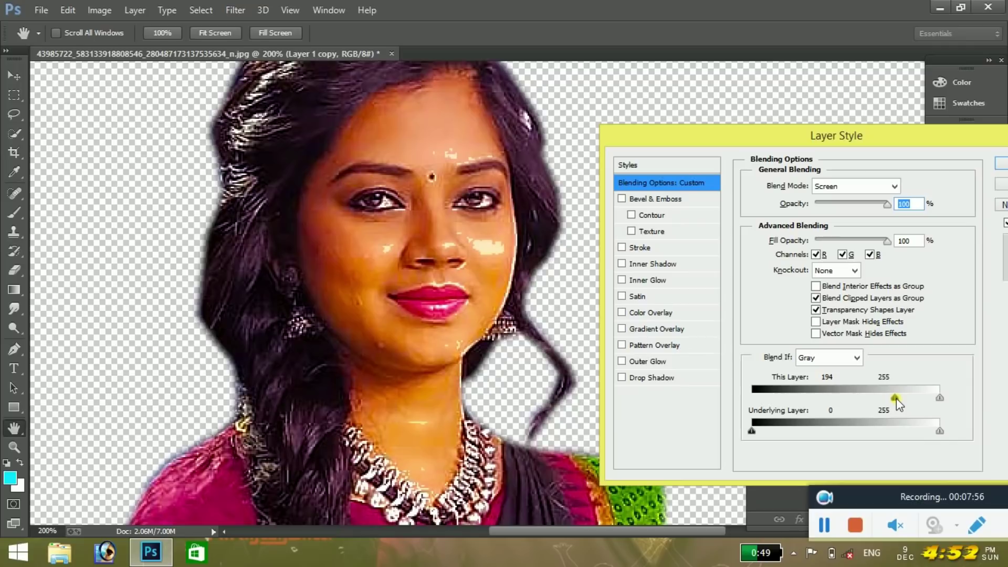
mouse_move(896, 398)
mouse_down()
mouse_move(920, 379)
mouse_move(911, 401)
mouse_up()
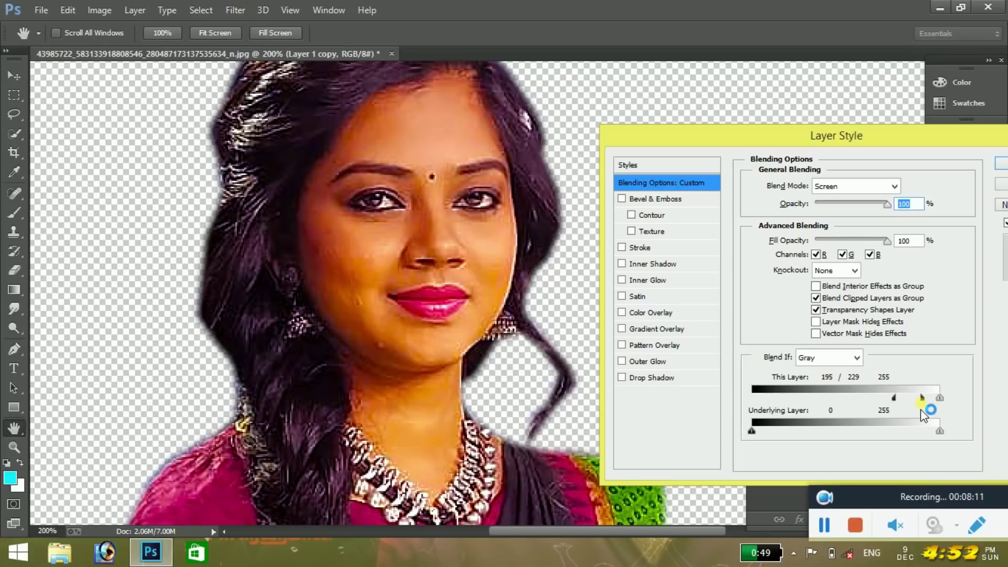
mouse_move(894, 398)
mouse_down()
mouse_move(869, 403)
mouse_move(899, 402)
mouse_up()
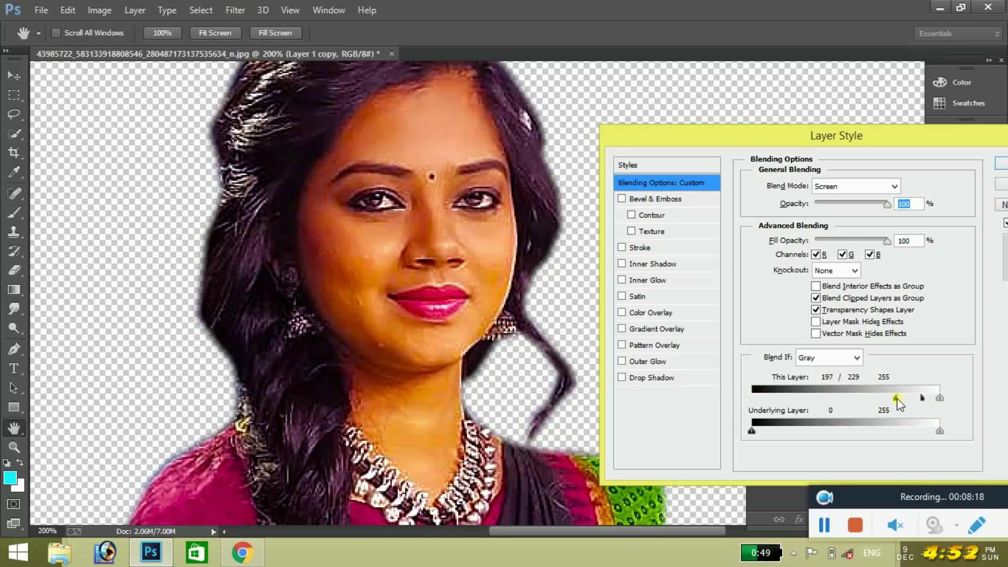
click(1004, 167)
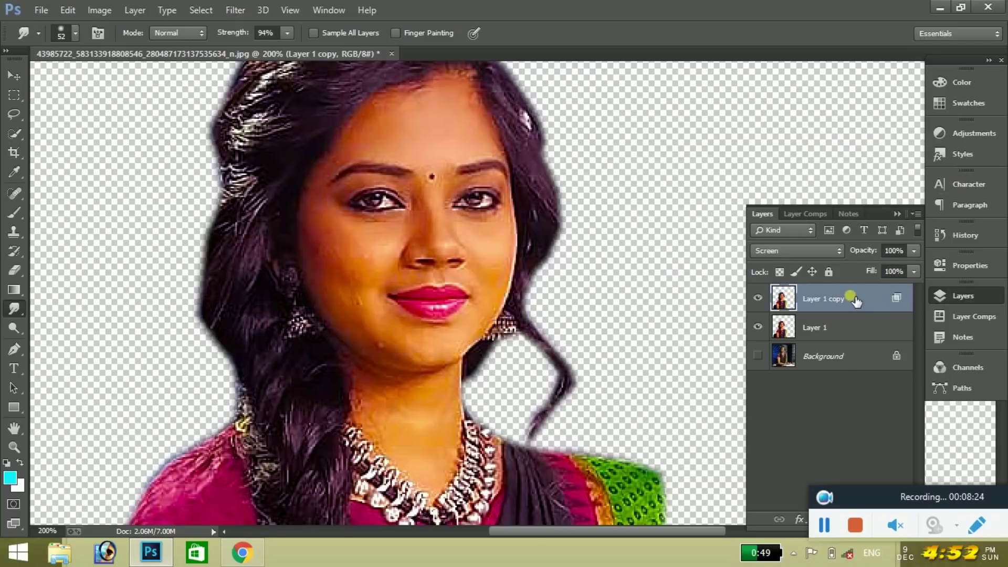
Step: Merge Layer 1 copy down, duplicate Layer 1 again, and close the Chrome window
right_click(856, 301)
click(641, 420)
right_click(839, 298)
click(607, 133)
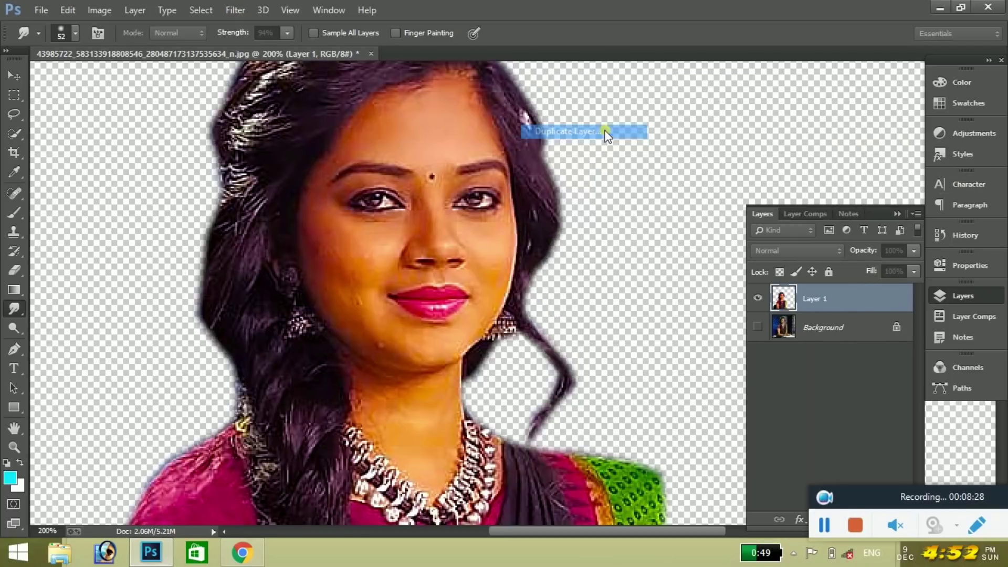
click(638, 168)
right_click(246, 561)
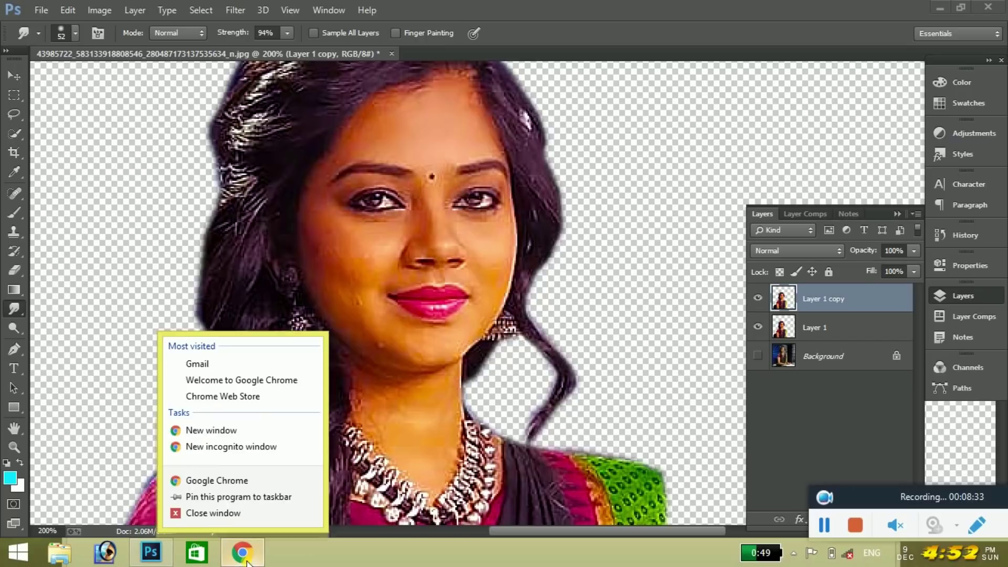
click(221, 513)
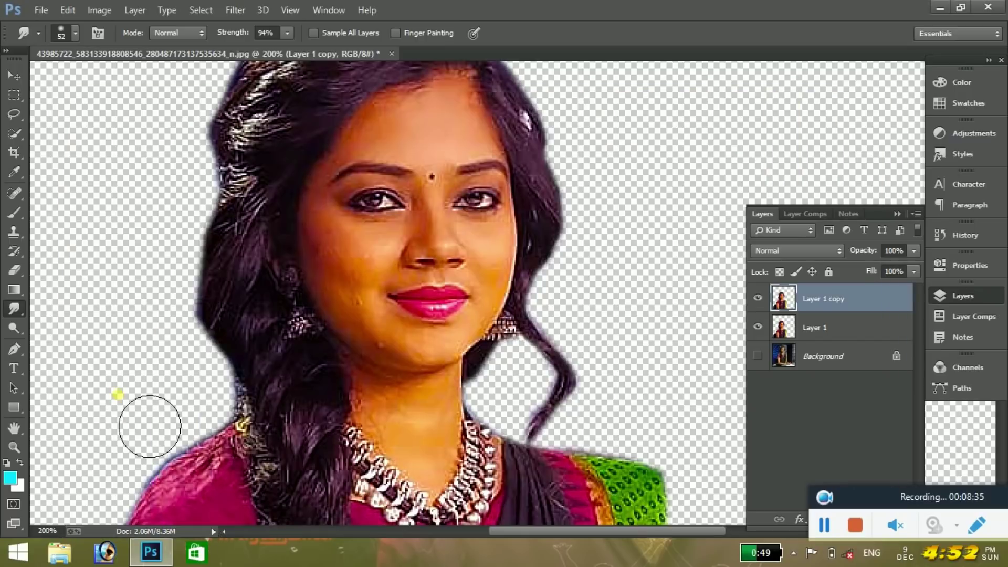
Step: Smudge the streaky cheek skin smooth, reducing the brush to size 8 and then 4
click(70, 36)
double_click(515, 414)
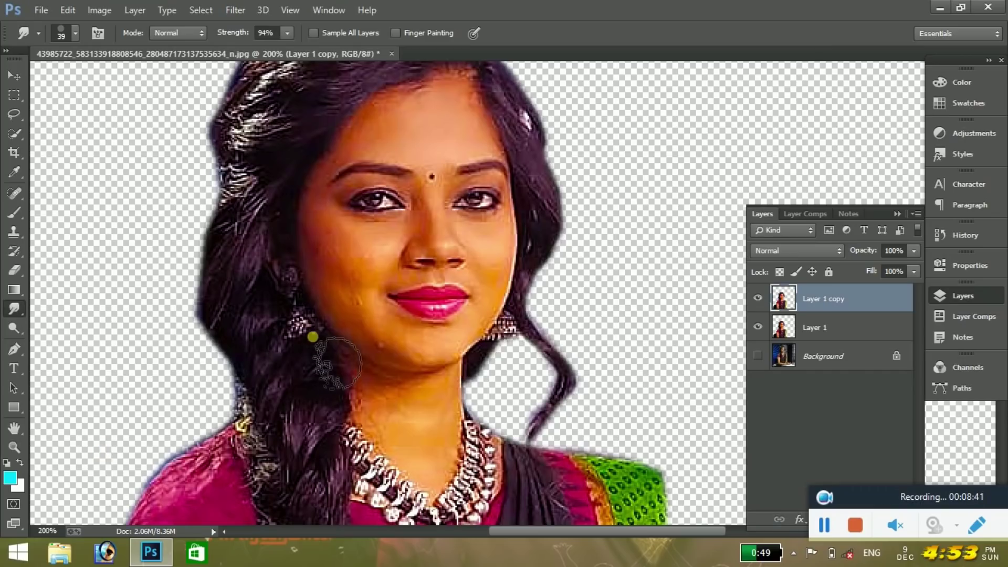
key(ctrl+plus)
key(ctrl+plus)
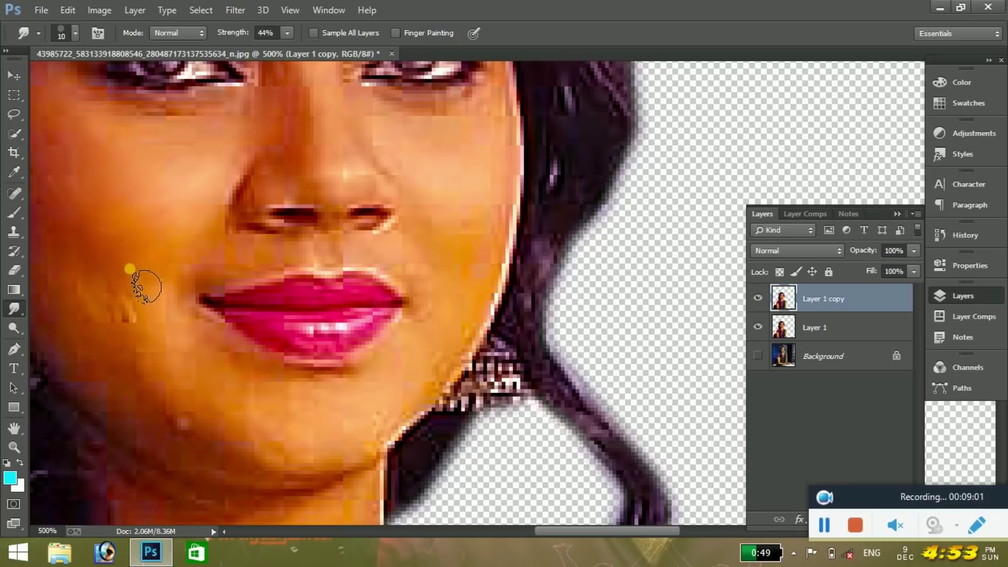
drag(146, 286, 99, 323)
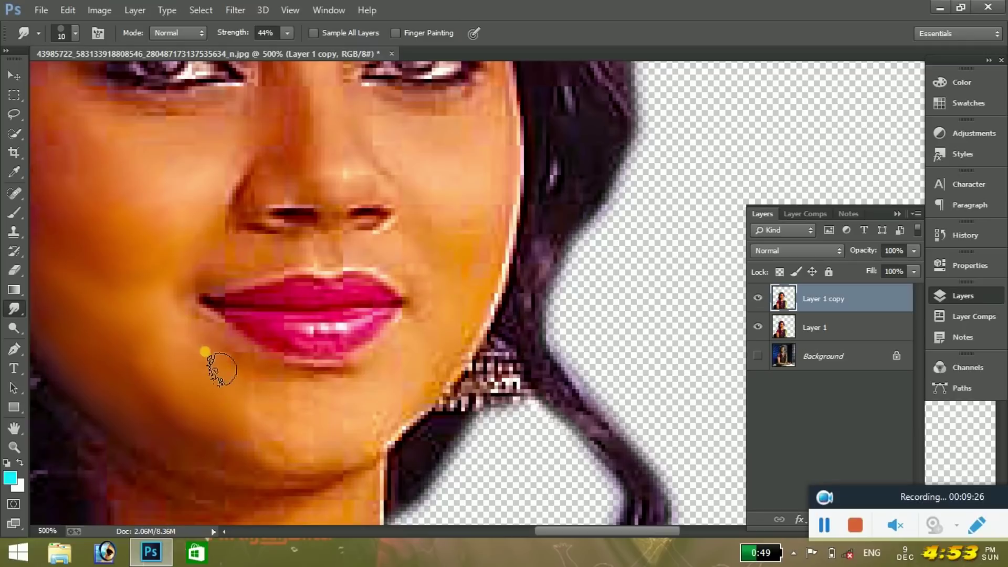
scroll(286, 467, down, 5)
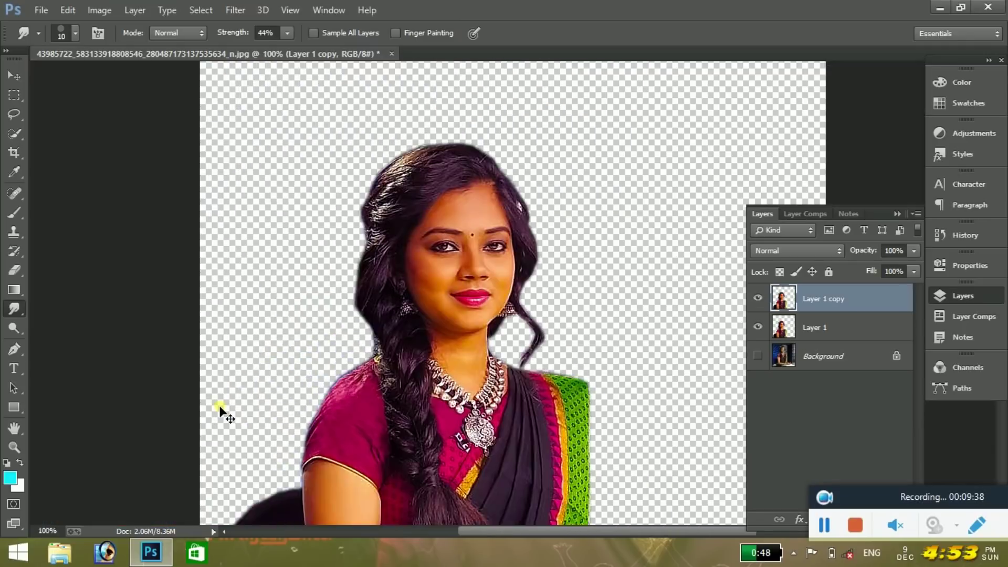
scroll(218, 412, up, 5)
scroll(218, 412, up, 3)
key(bracketleft)
key(bracketleft)
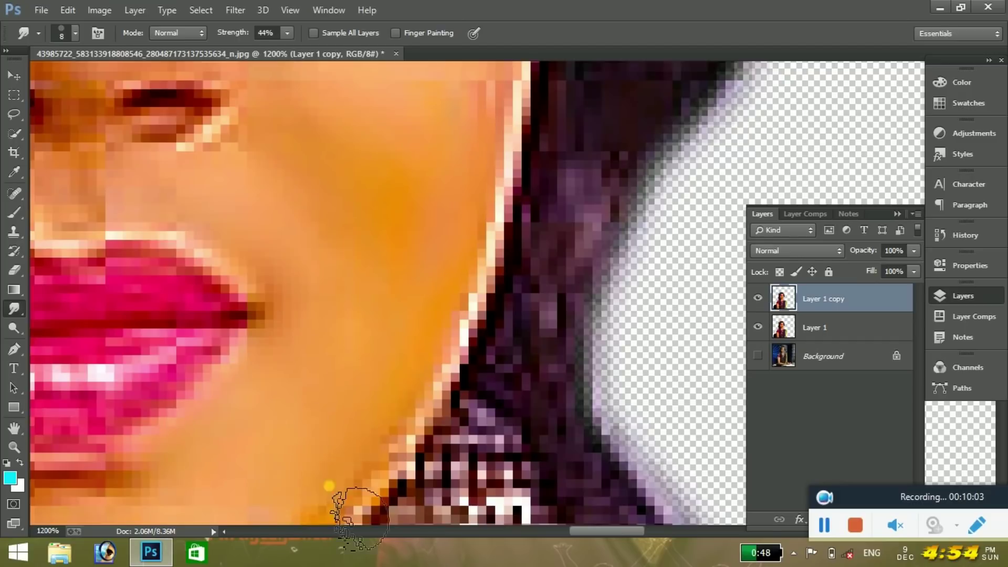
scroll(386, 407, down, 4)
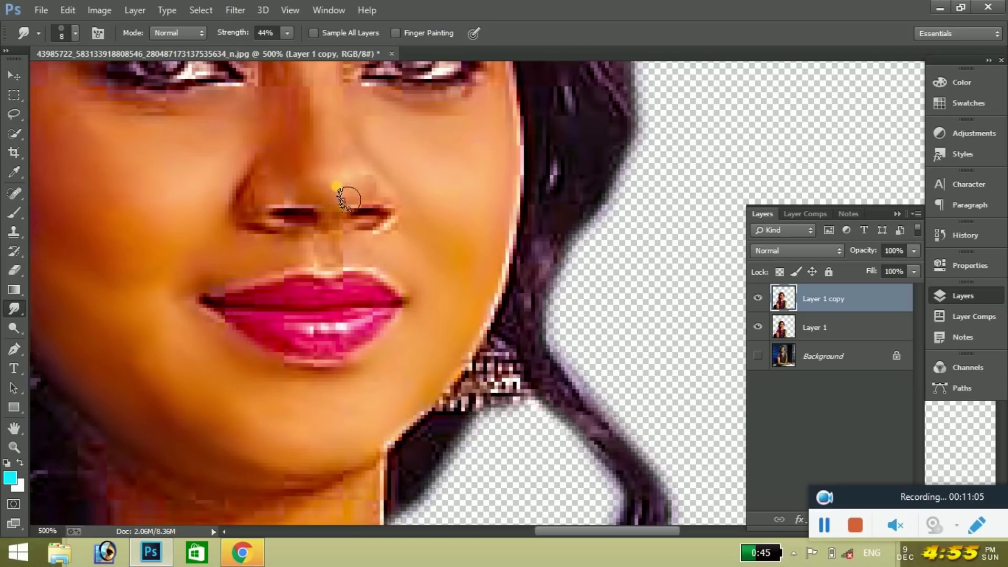
scroll(333, 197, up, 3)
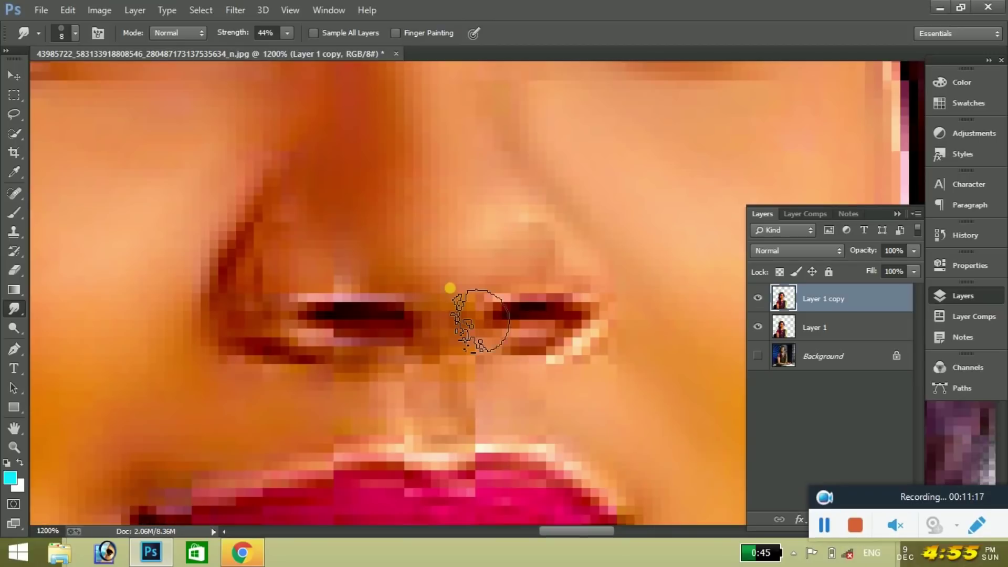
key(bracketleft)
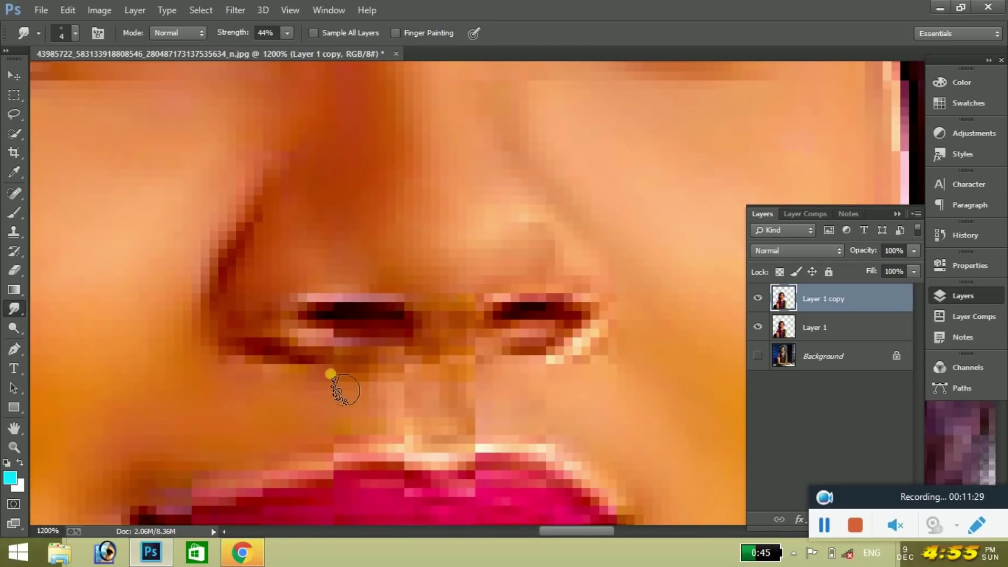
scroll(331, 374, down, 2)
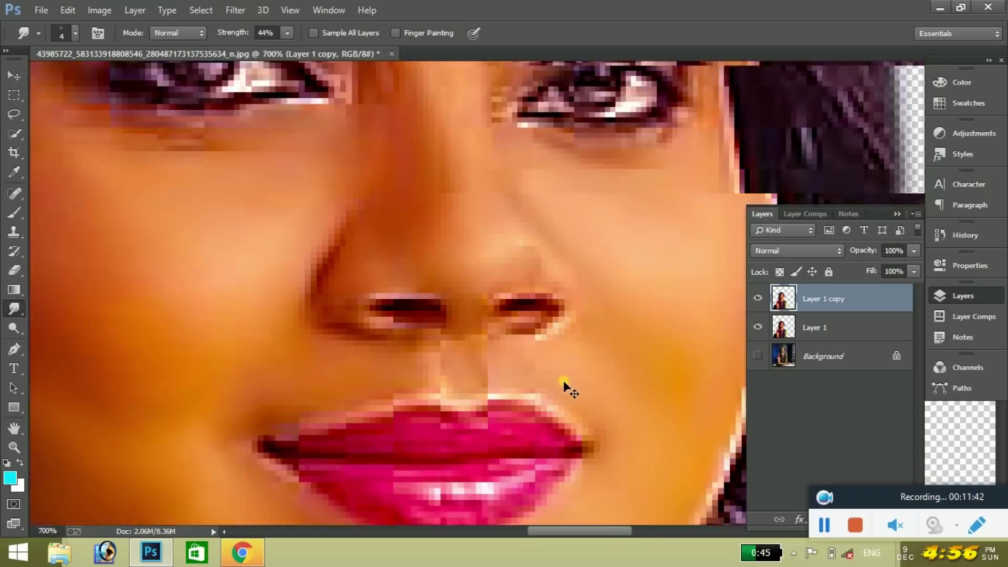
scroll(564, 383, down, 2)
scroll(510, 294, up, 2)
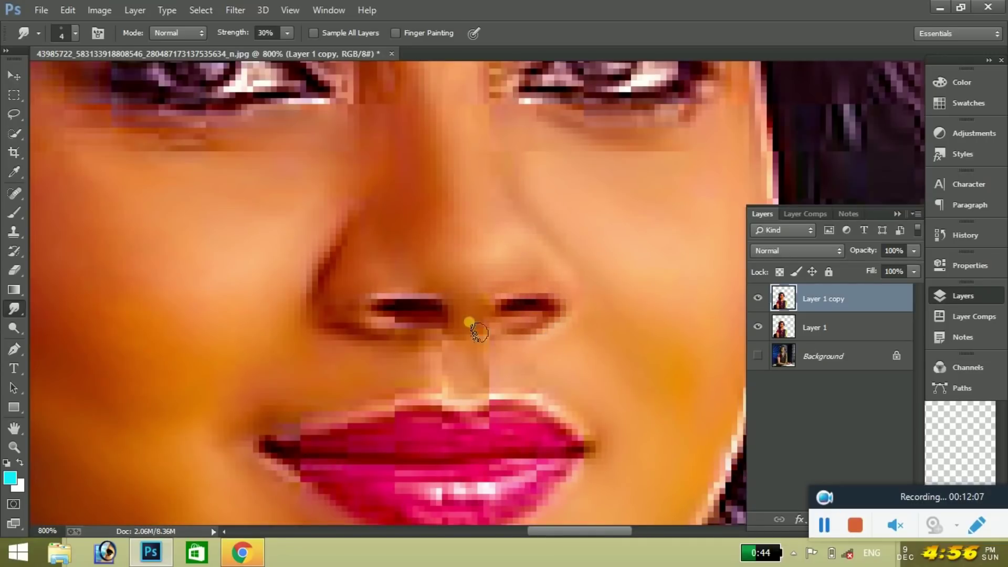
Step: Switch to a size-1 smudge tip and smooth the skin around the nose
right_click(436, 196)
double_click(99, 450)
key(ctrl+plus)
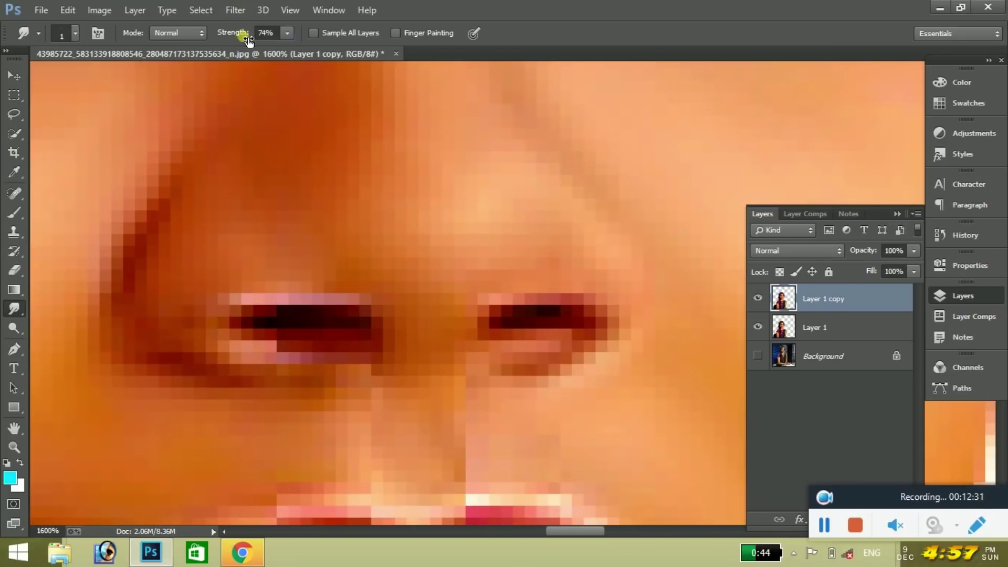
scroll(157, 242, down, 3)
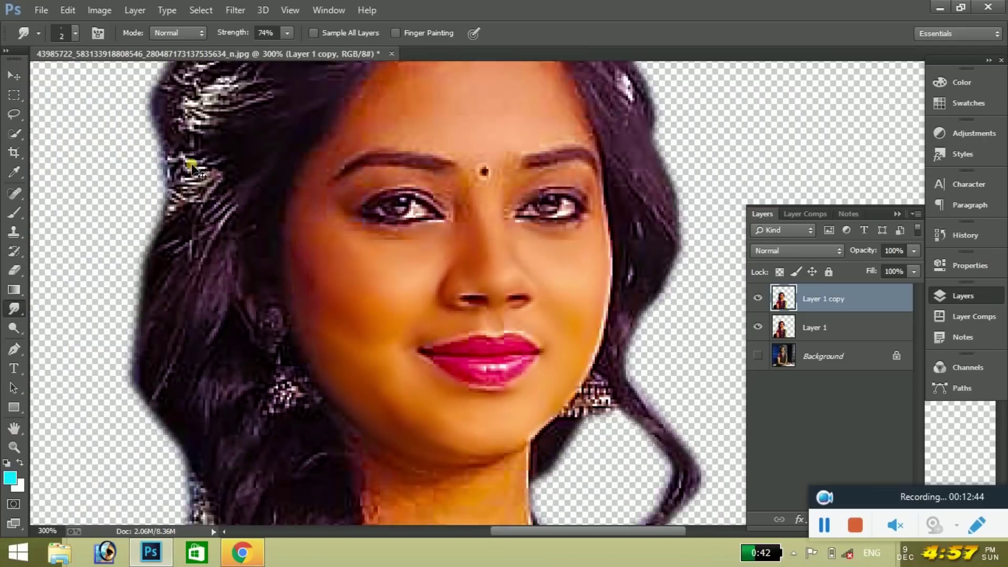
scroll(191, 163, up, 3)
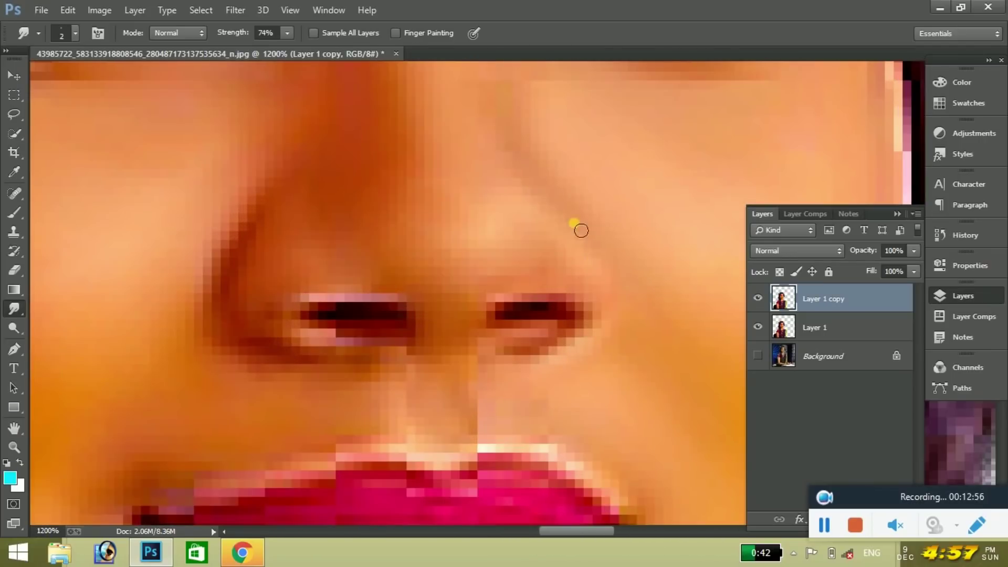
scroll(525, 368, down, 3)
scroll(464, 458, down, 3)
Step: Set the Dodge tool to a soft 39 px tip at 30% exposure
key(o)
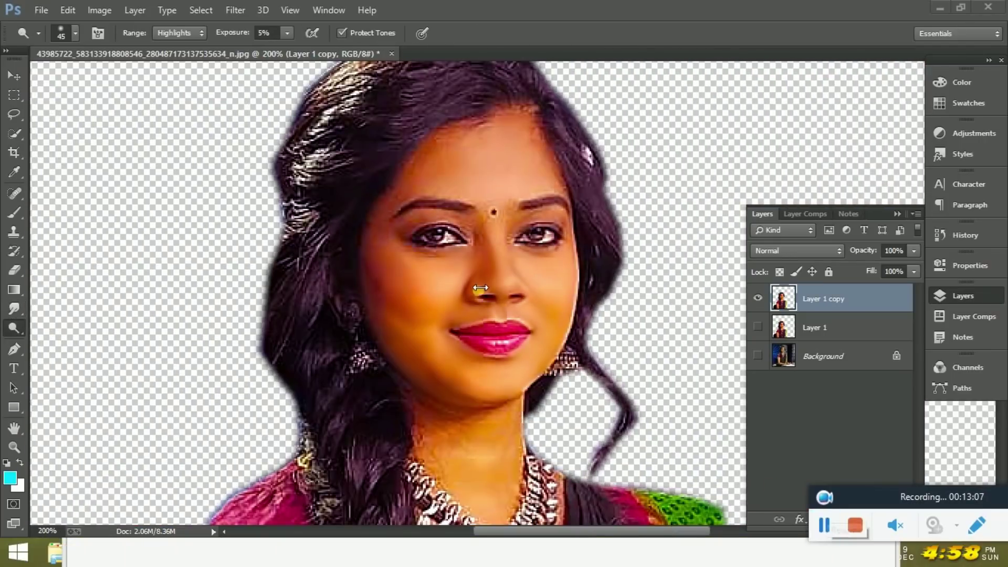
scroll(471, 280, up, 3)
scroll(471, 280, up, 2)
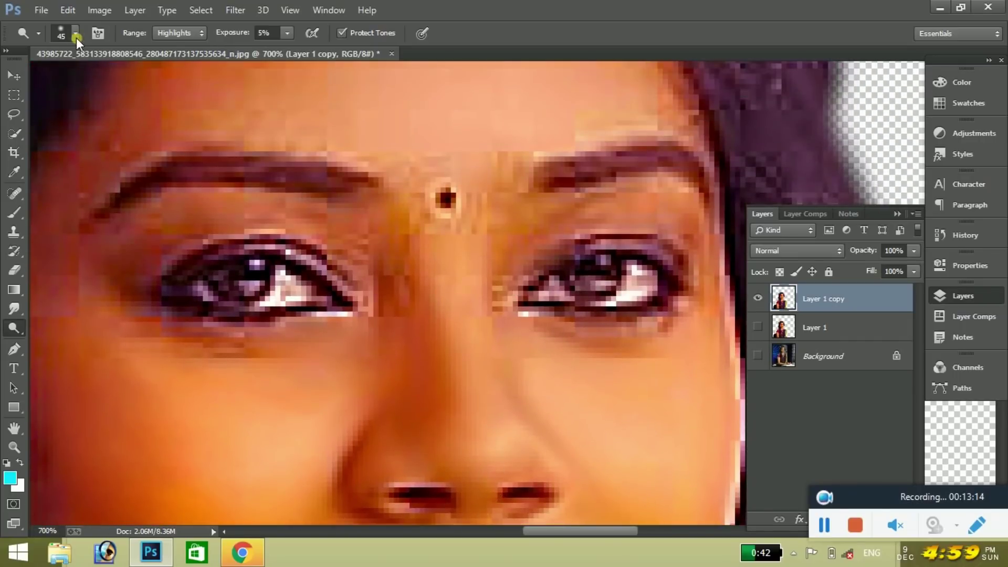
click(75, 33)
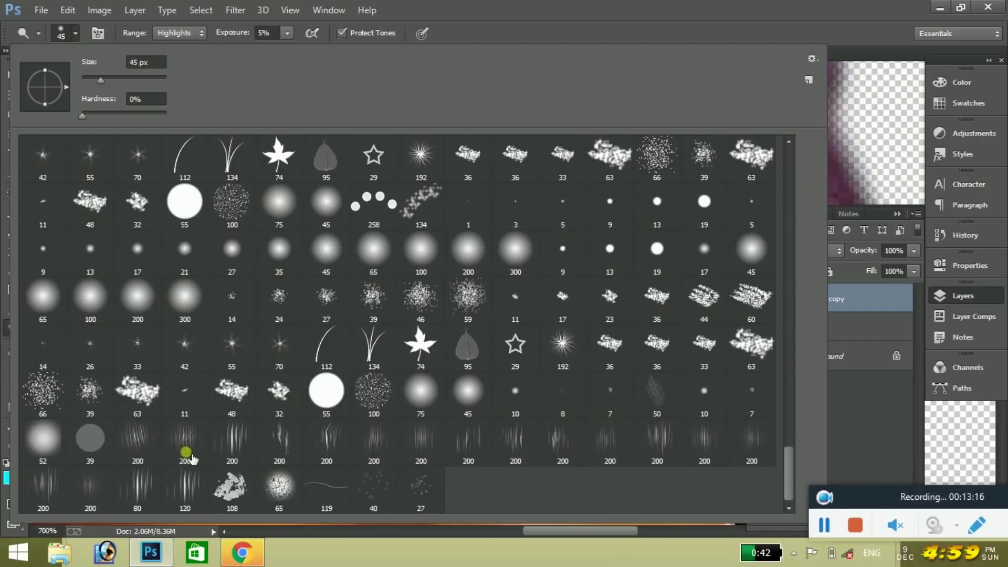
double_click(100, 440)
key(3)
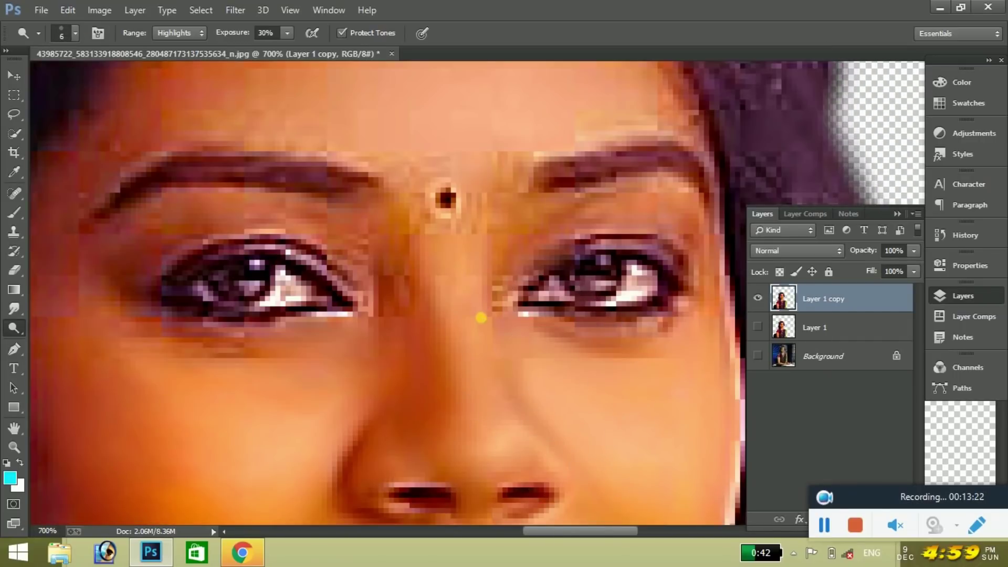
Step: Return to the Smudge tool with a small brush tip at 30% strength
right_click(14, 309)
click(57, 336)
click(75, 33)
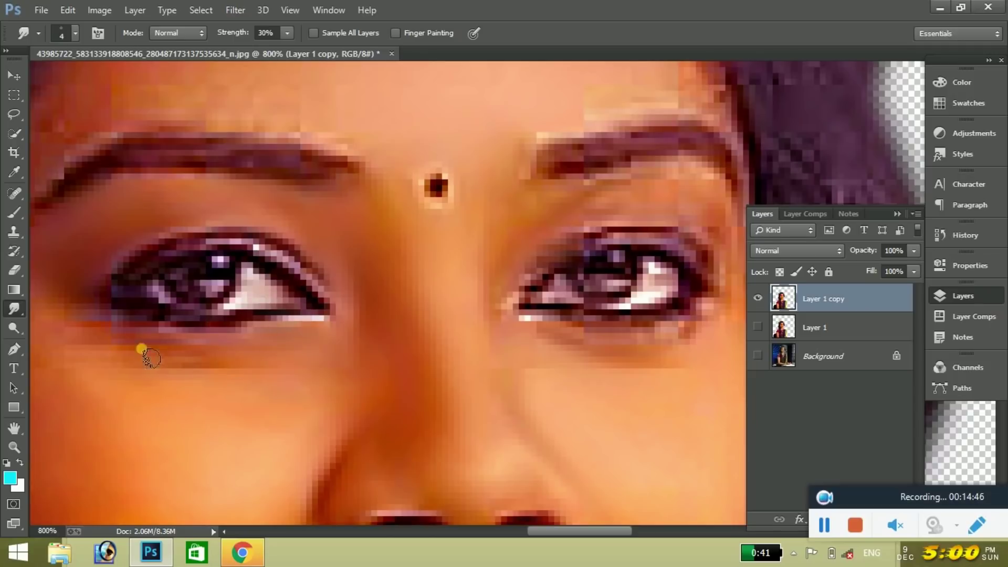
Step: Smudge the eyelids, eyes and bindi between the brows, shrinking the brush to size 5
drag(286, 269, 331, 280)
drag(106, 274, 209, 266)
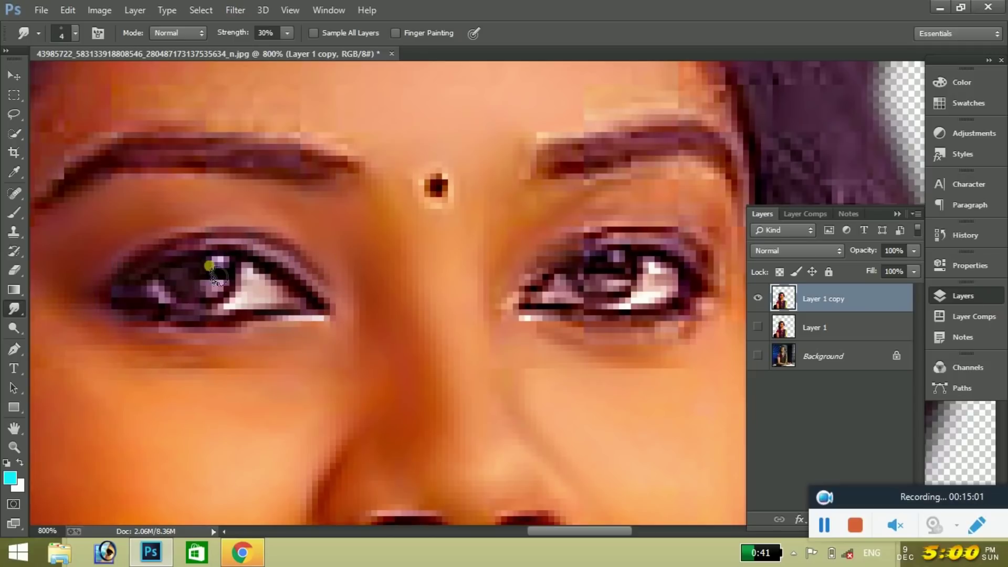
mouse_move(158, 301)
mouse_down()
mouse_move(263, 288)
mouse_move(275, 327)
mouse_up()
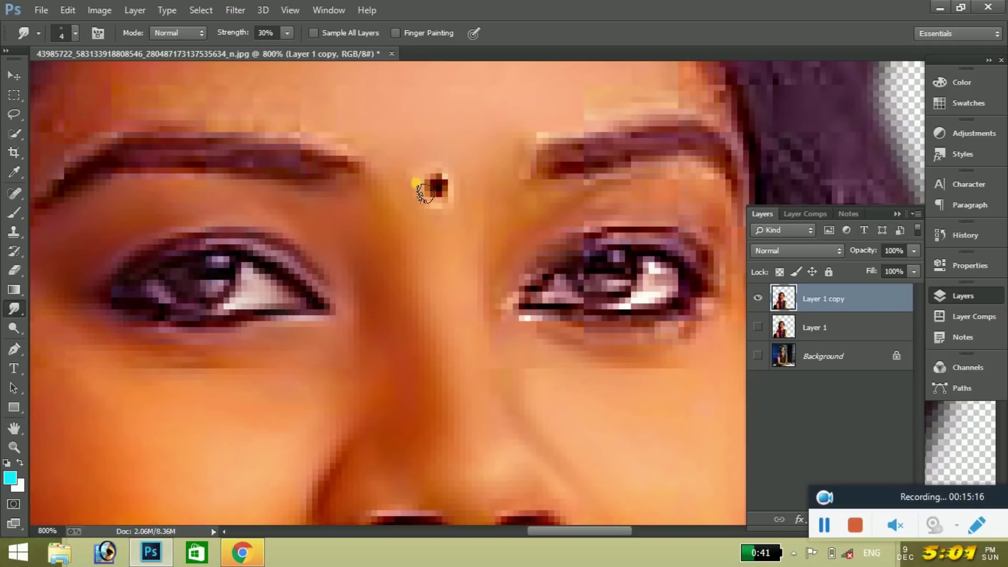
drag(425, 193, 456, 202)
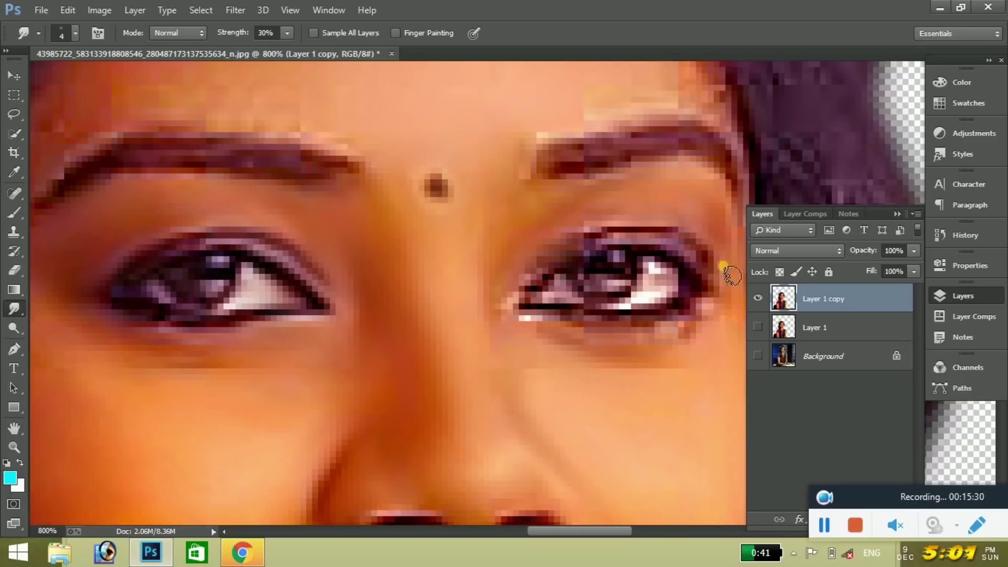
key(bracketleft)
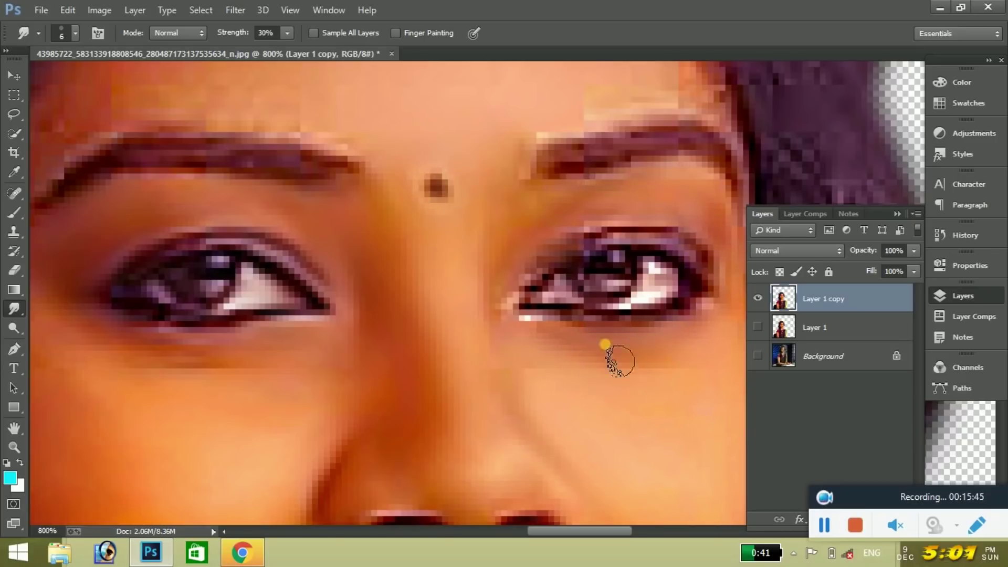
drag(665, 299, 506, 304)
Step: Zoom out to review the smoothed face across the whole portrait
key(ctrl+0)
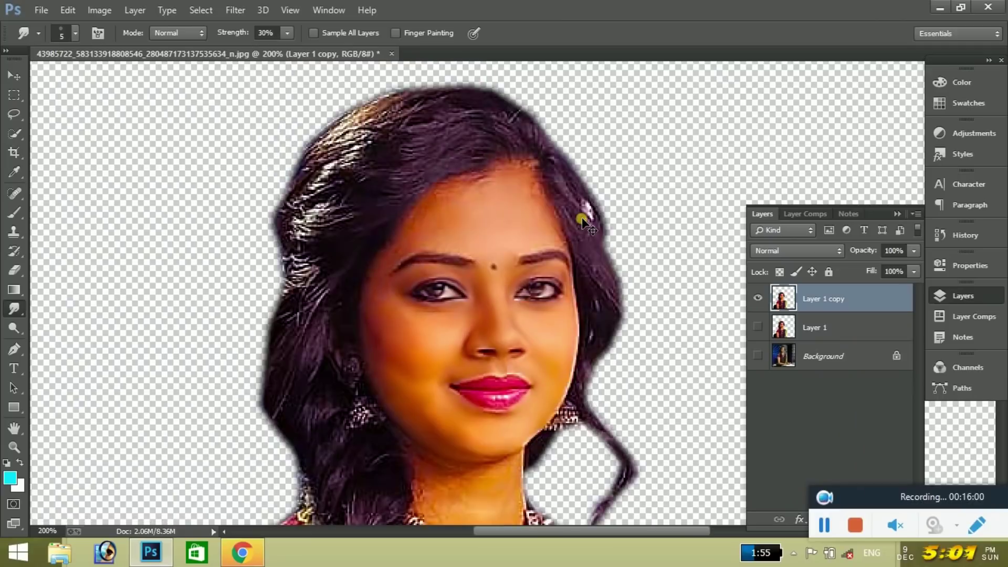
scroll(587, 224, up, 5)
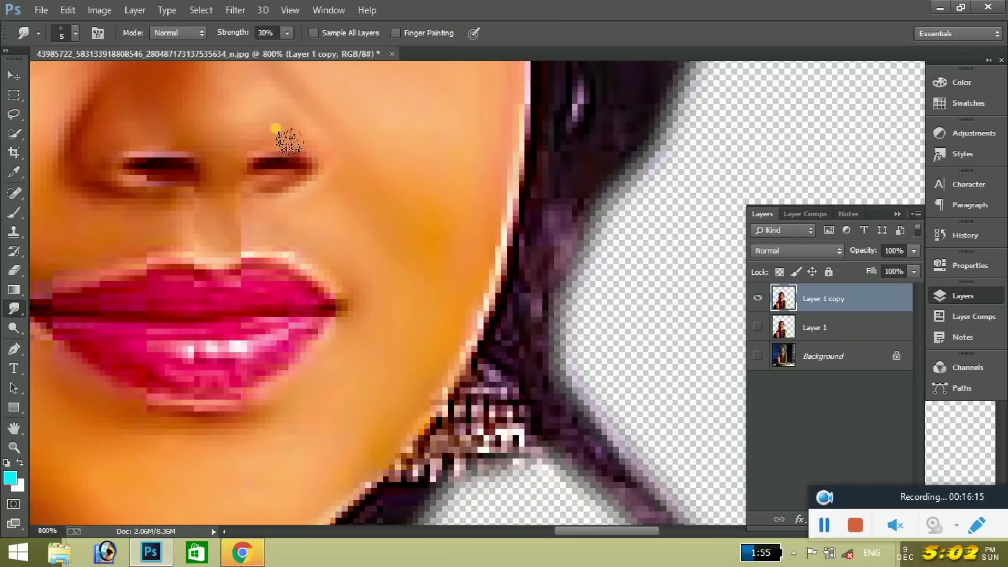
scroll(102, 129, up, 2)
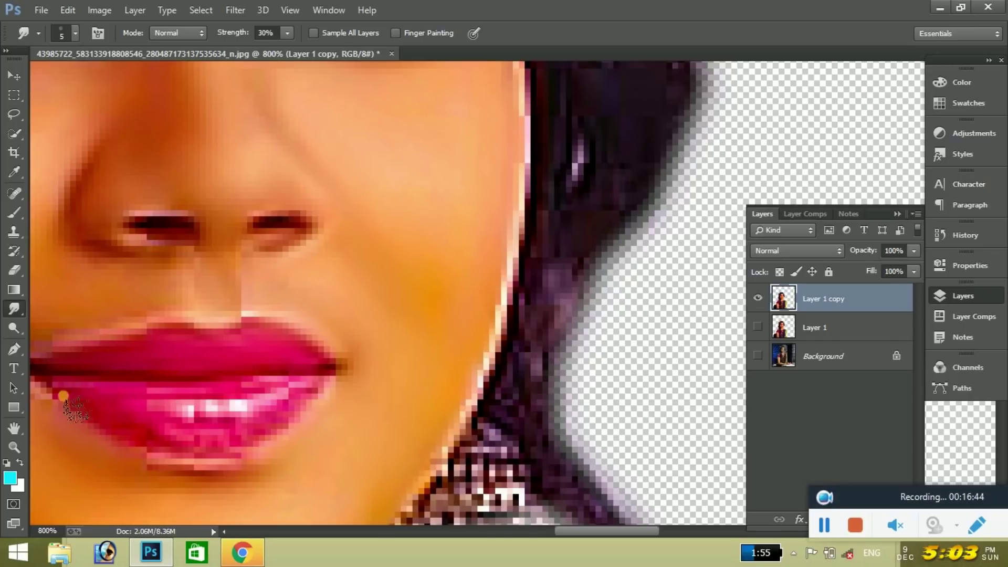
key(ctrl+minus)
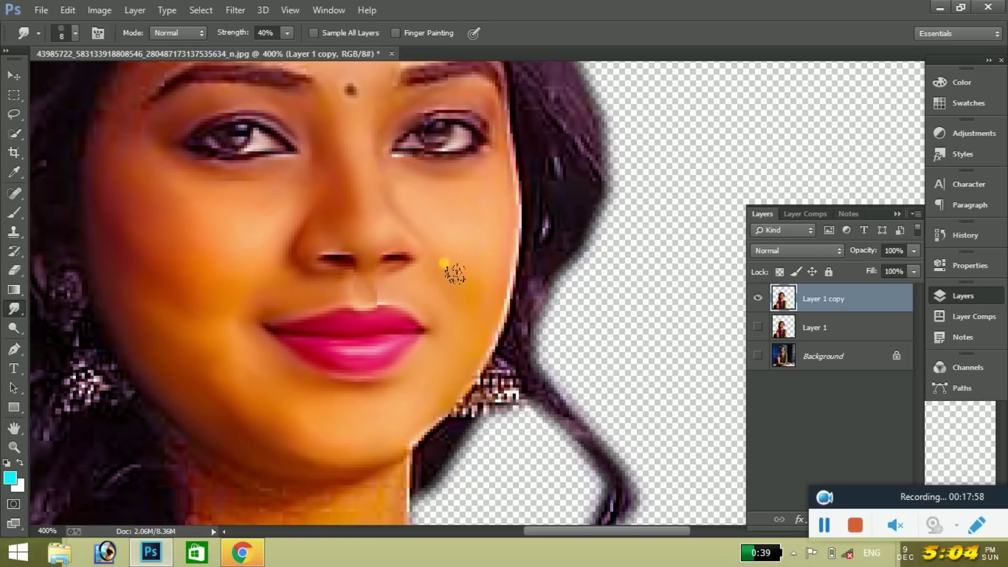
scroll(124, 292, up, 3)
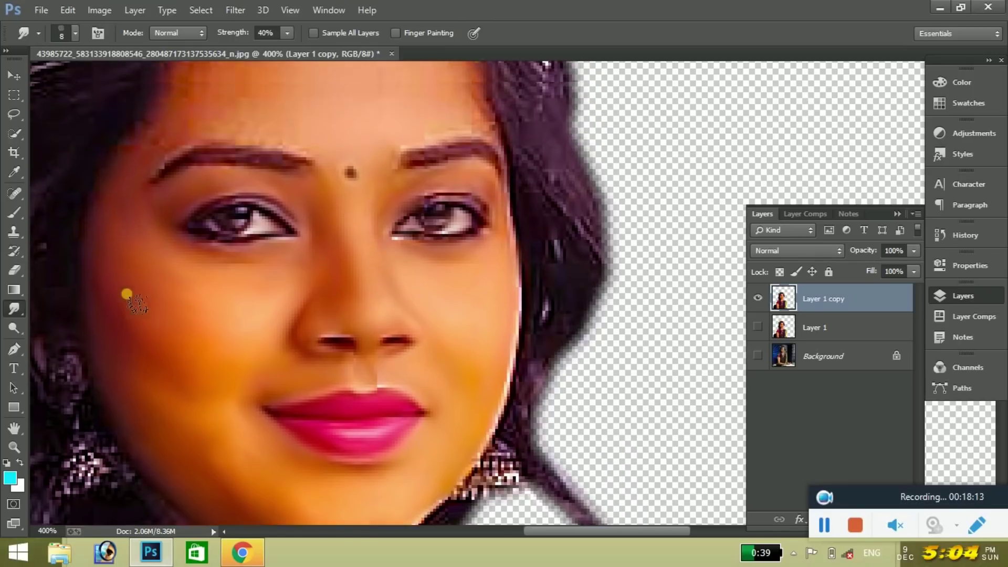
scroll(218, 173, up, 2)
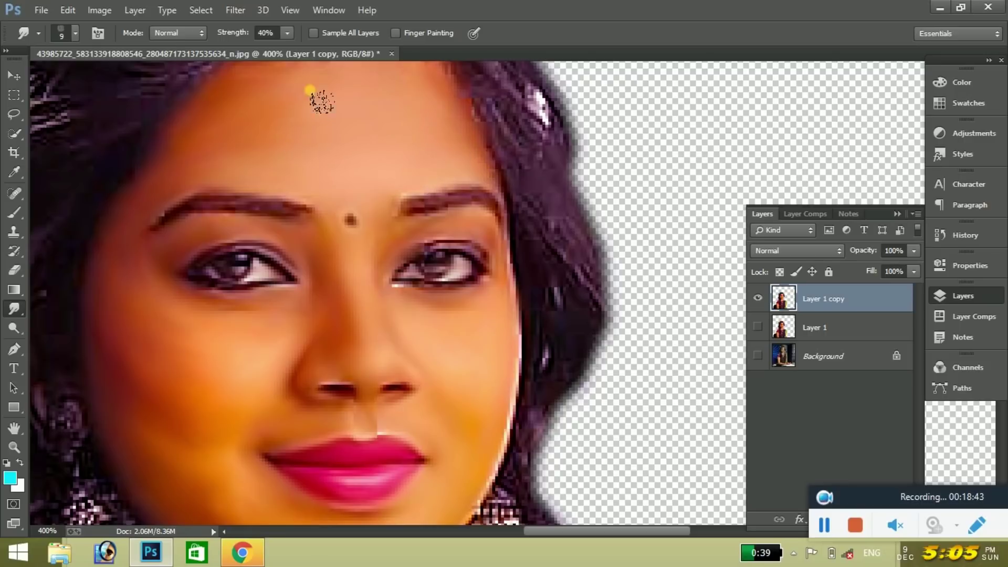
scroll(320, 136, up, 2)
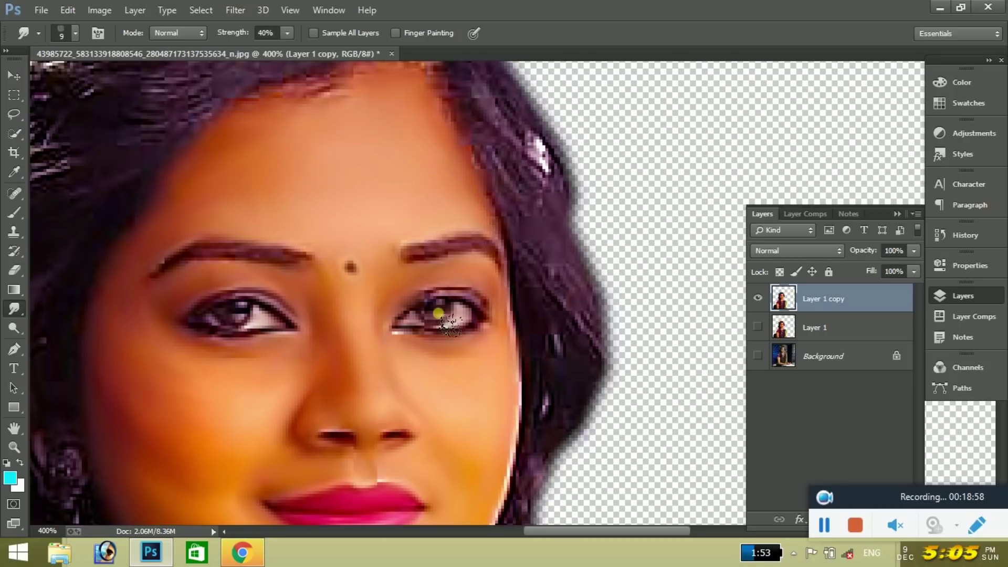
scroll(484, 290, up, 2)
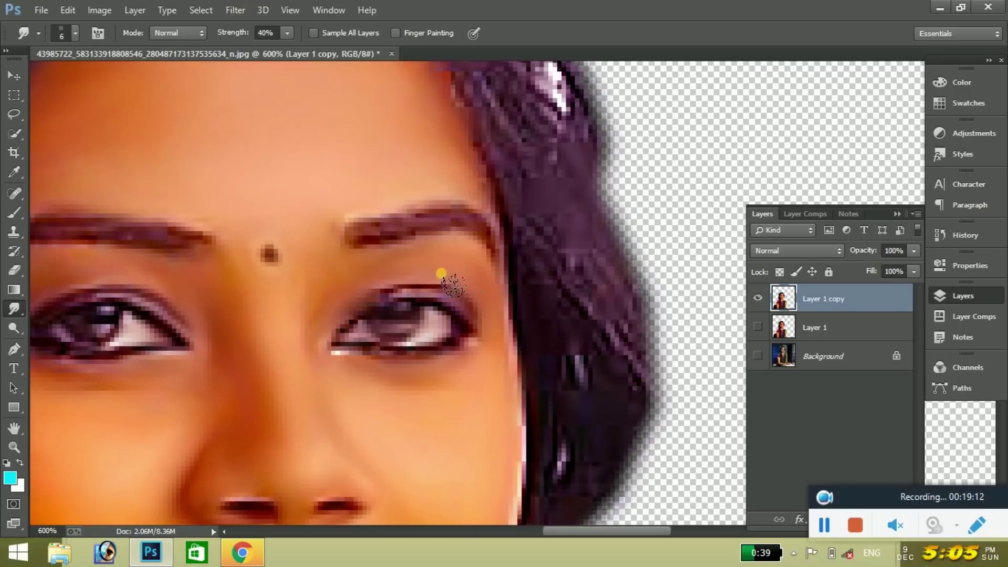
scroll(368, 342, down, 2)
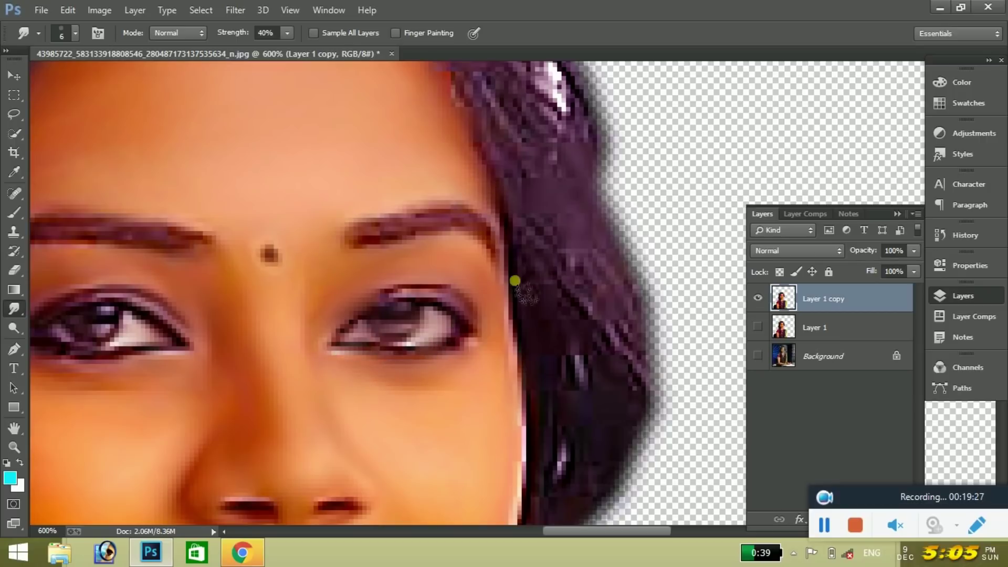
scroll(509, 408, down, 2)
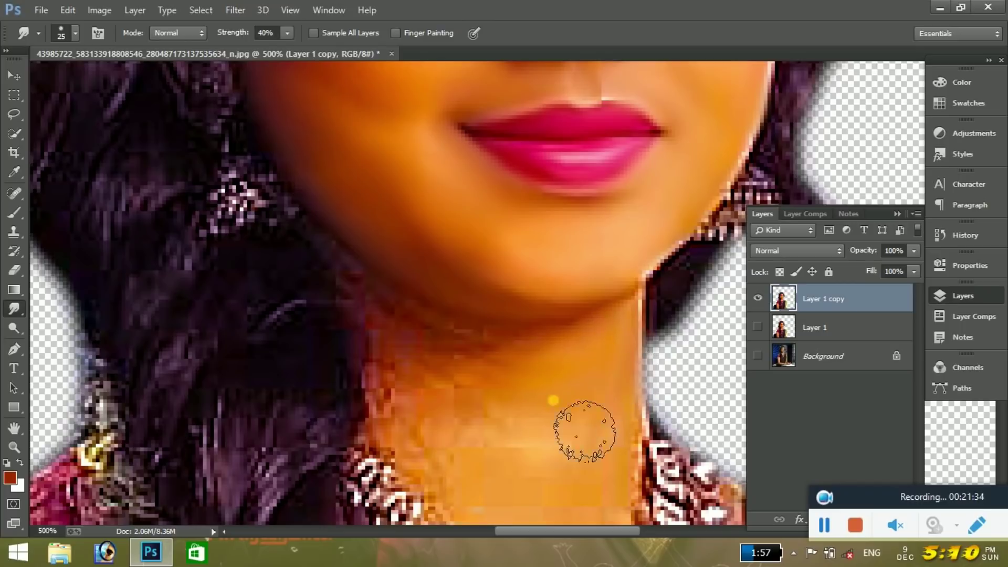
Step: Smudge the blotchy lower neck and the neck edge below the jaw, resizing the brush as needed
mouse_move(585, 430)
mouse_down()
mouse_move(473, 353)
mouse_move(428, 451)
mouse_move(491, 417)
mouse_move(391, 309)
mouse_move(395, 350)
mouse_up()
key(bracketleft)
key(bracketleft)
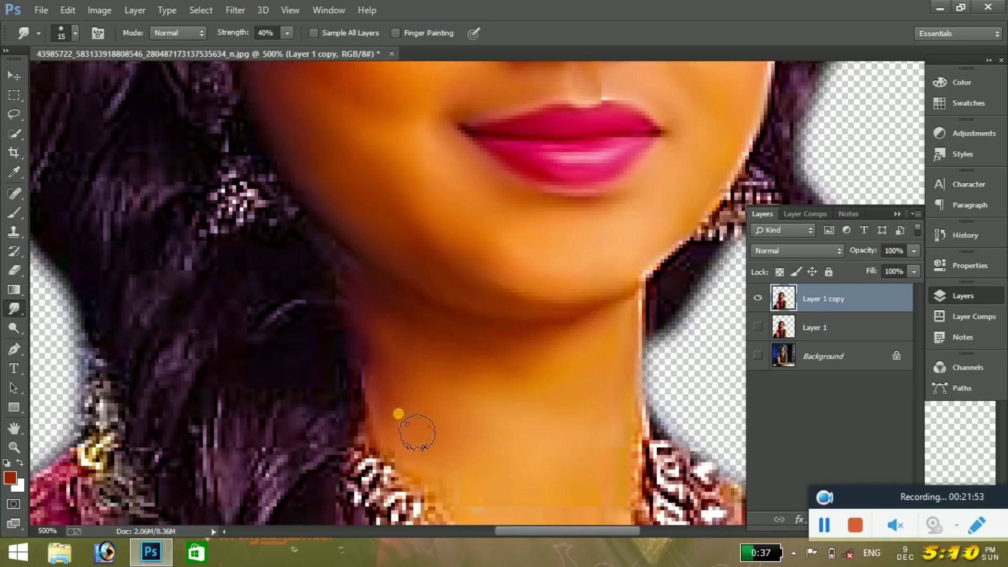
scroll(612, 472, down, 1)
scroll(613, 473, down, 2)
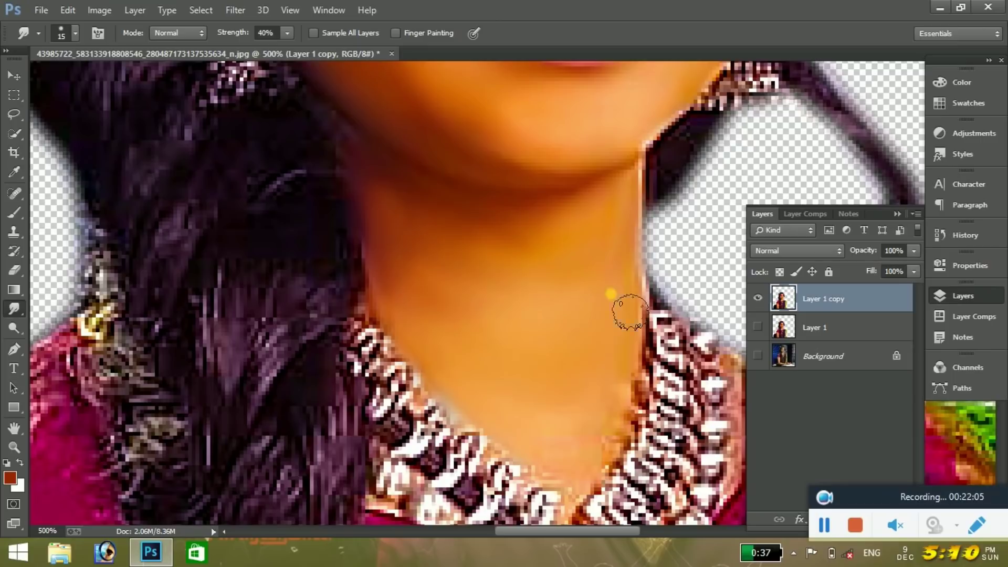
drag(630, 311, 551, 475)
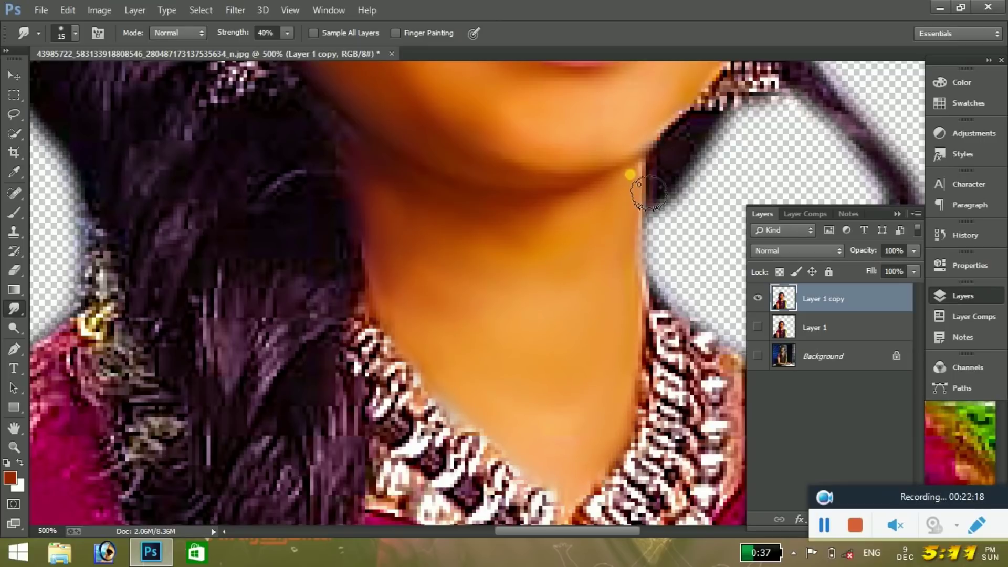
drag(630, 175, 405, 326)
key(ctrl+minus)
scroll(507, 404, up, 5)
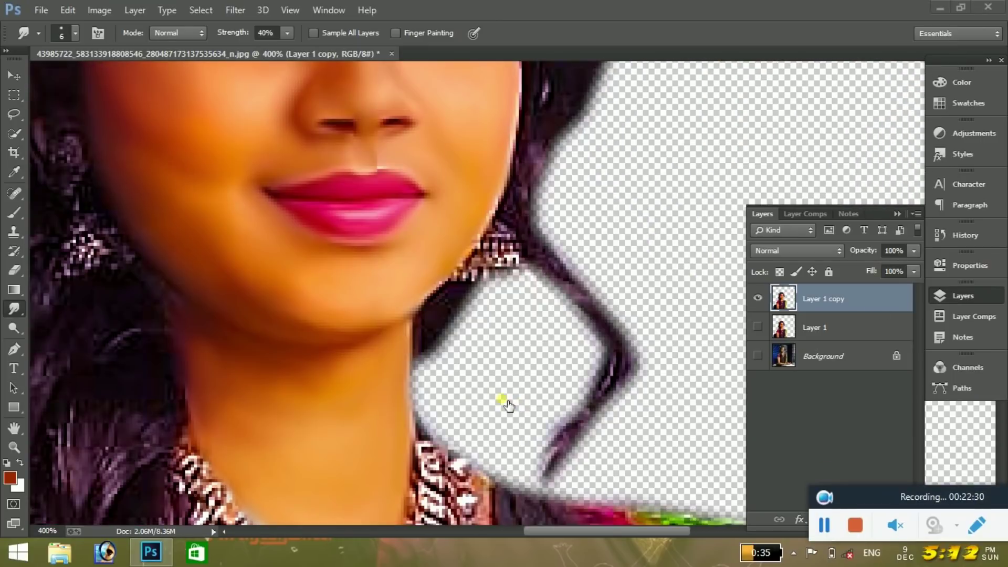
drag(200, 157, 316, 382)
key(bracketright)
key(bracketright)
key(bracketright)
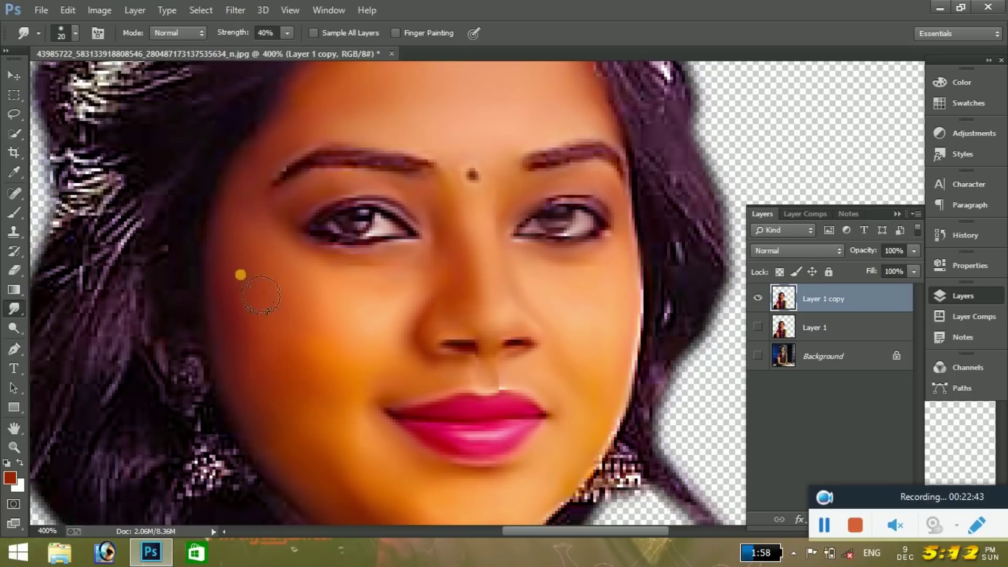
key(ctrl+1)
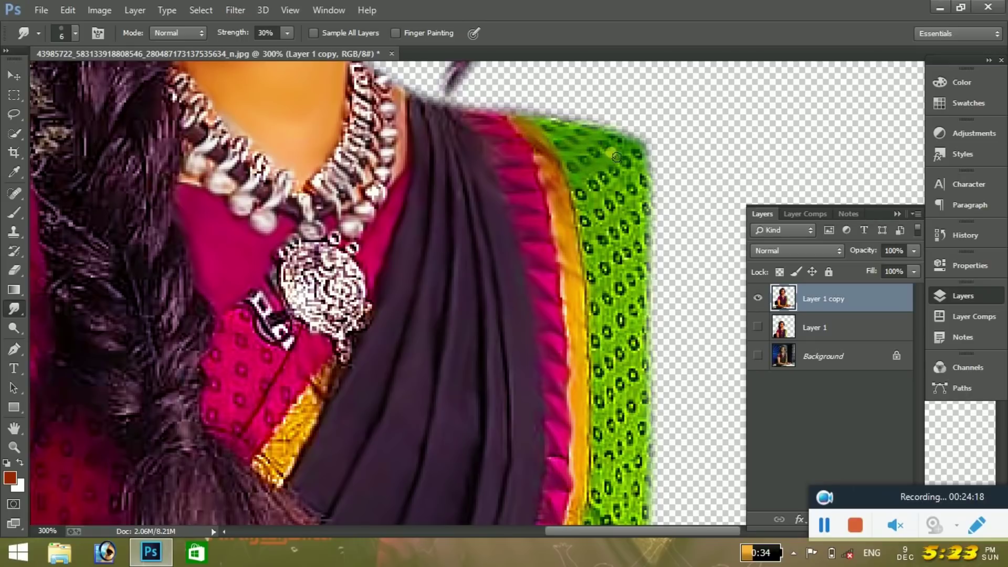
Step: Smear the sari border's green dots and pink-and-yellow edge at 30% strength
drag(643, 227, 636, 213)
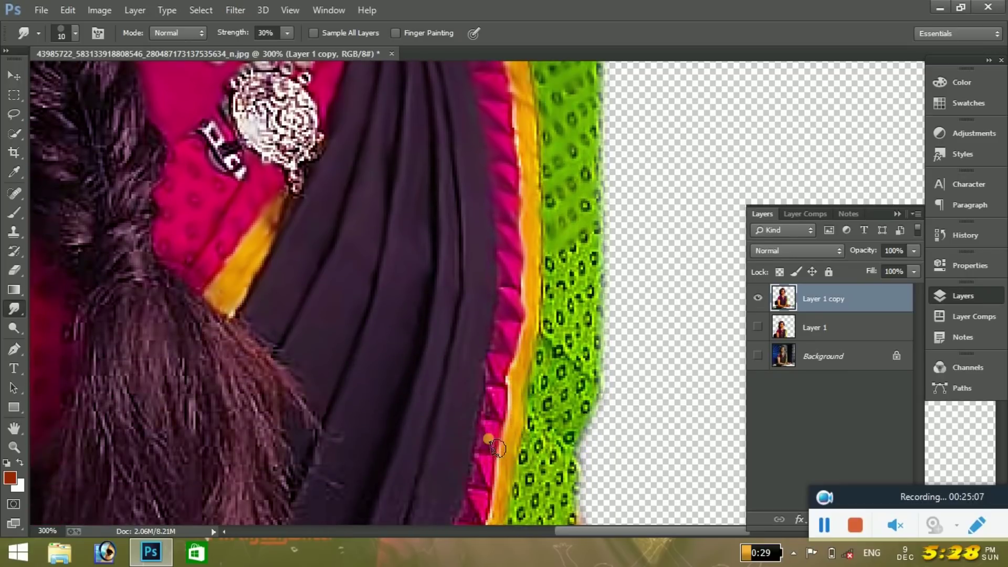
drag(502, 417, 482, 515)
mouse_move(541, 463)
mouse_down()
mouse_move(567, 279)
mouse_move(581, 308)
mouse_move(583, 405)
mouse_up()
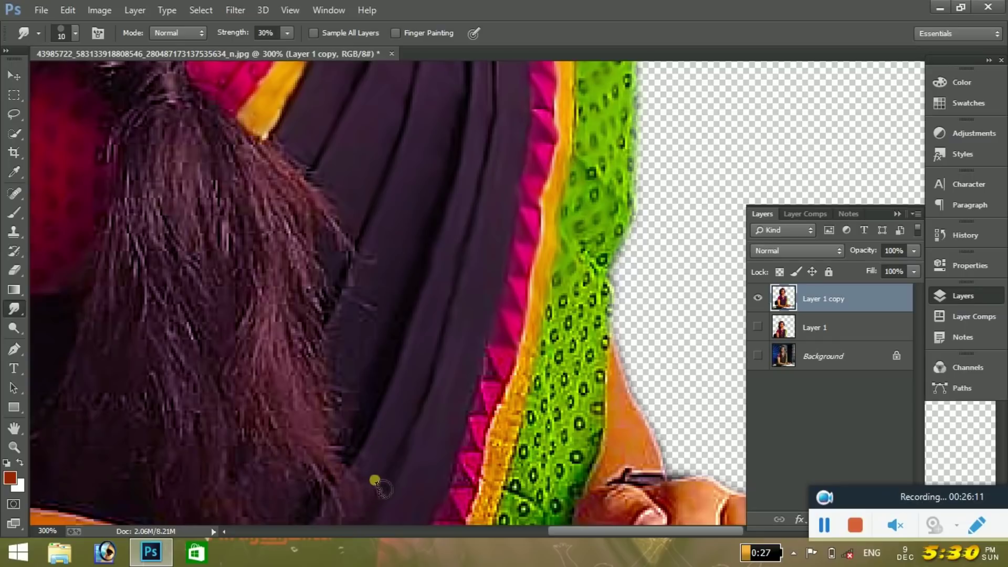
drag(453, 383, 496, 390)
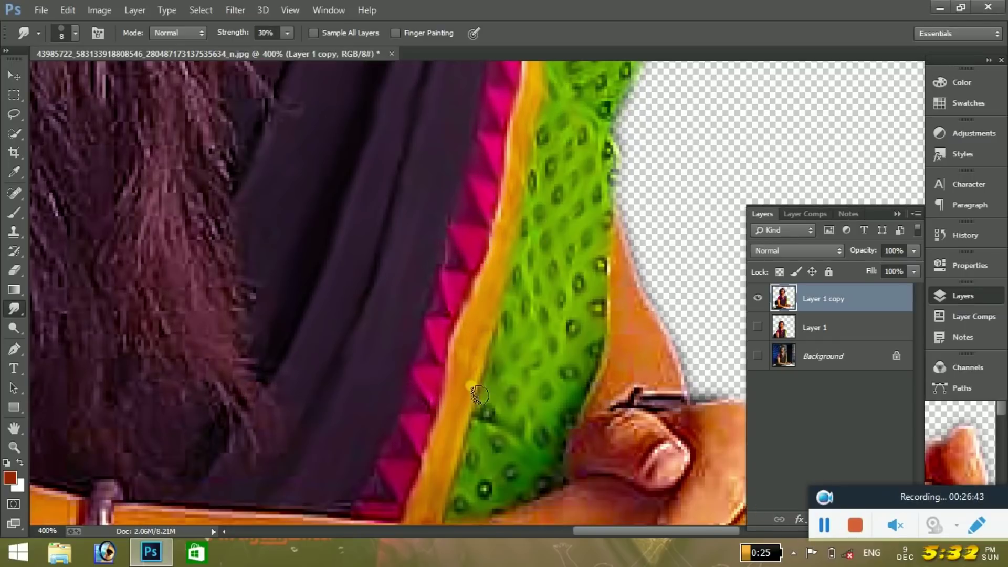
Step: Smooth the hand's knuckles and the bright line along the finger
mouse_move(615, 447)
mouse_down()
mouse_move(637, 416)
mouse_move(707, 490)
mouse_up()
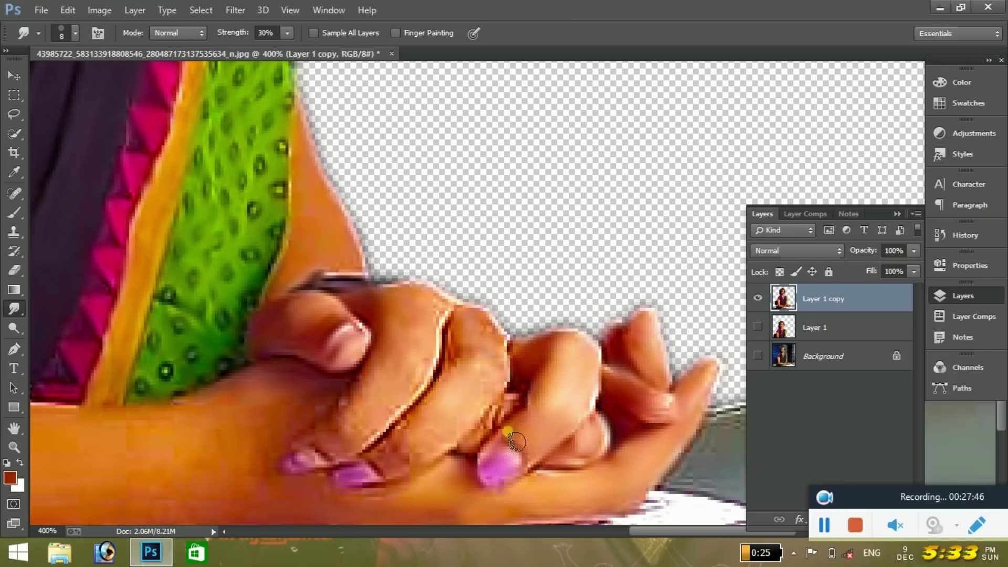
drag(478, 338, 502, 357)
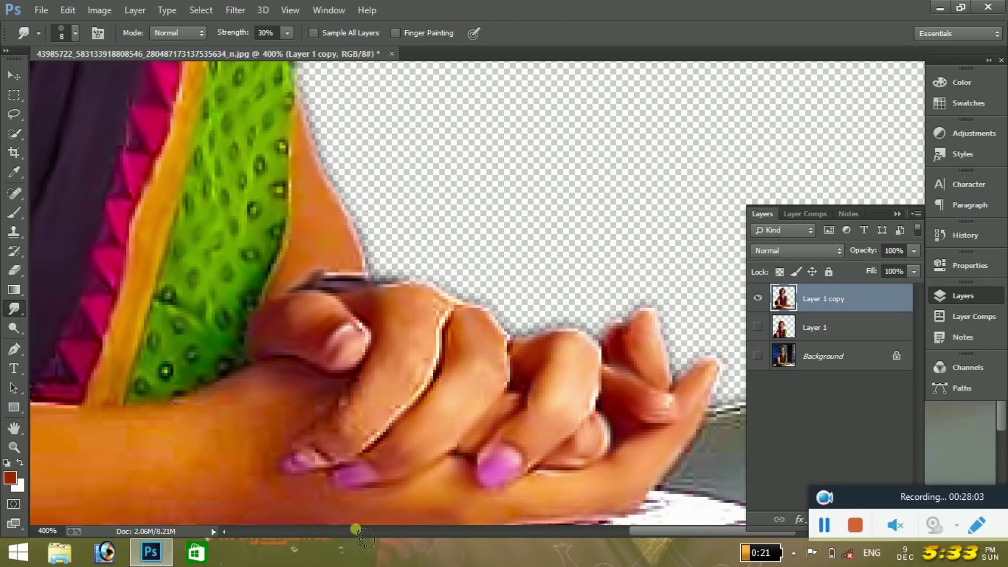
drag(299, 481, 427, 411)
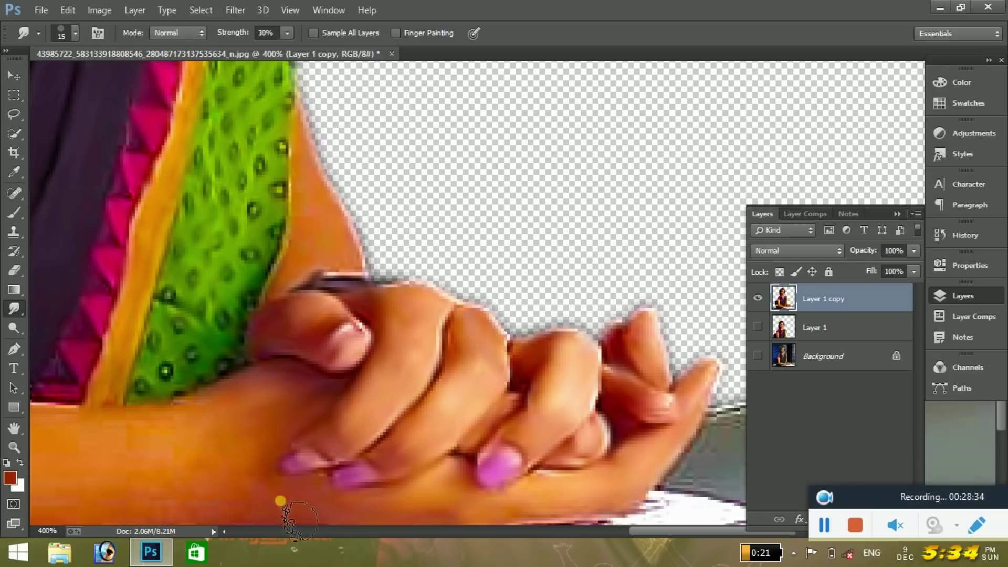
Step: Blend the bangle into a smooth band and zoom in closer on the arm
scroll(243, 405, down, 3)
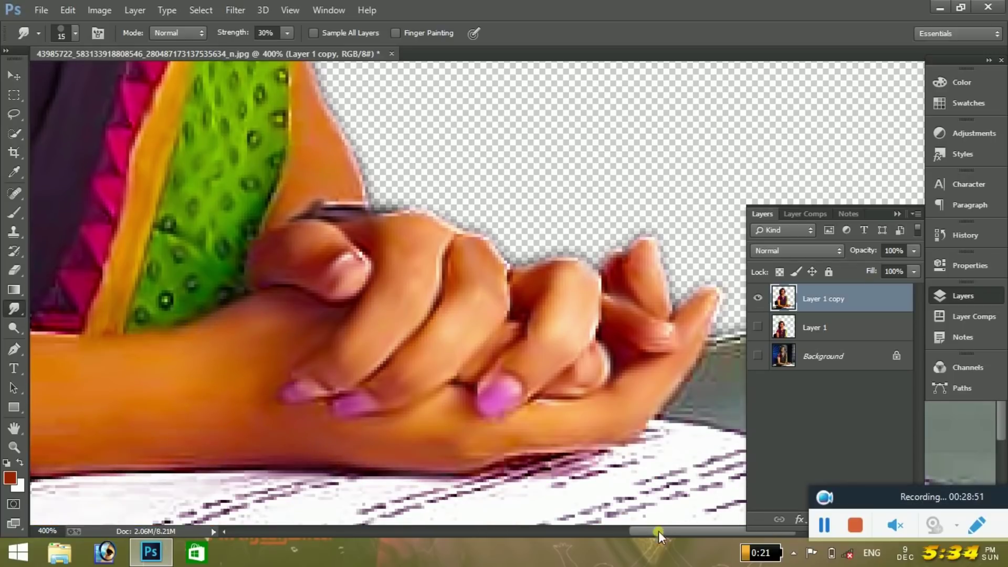
scroll(292, 394, left, 5)
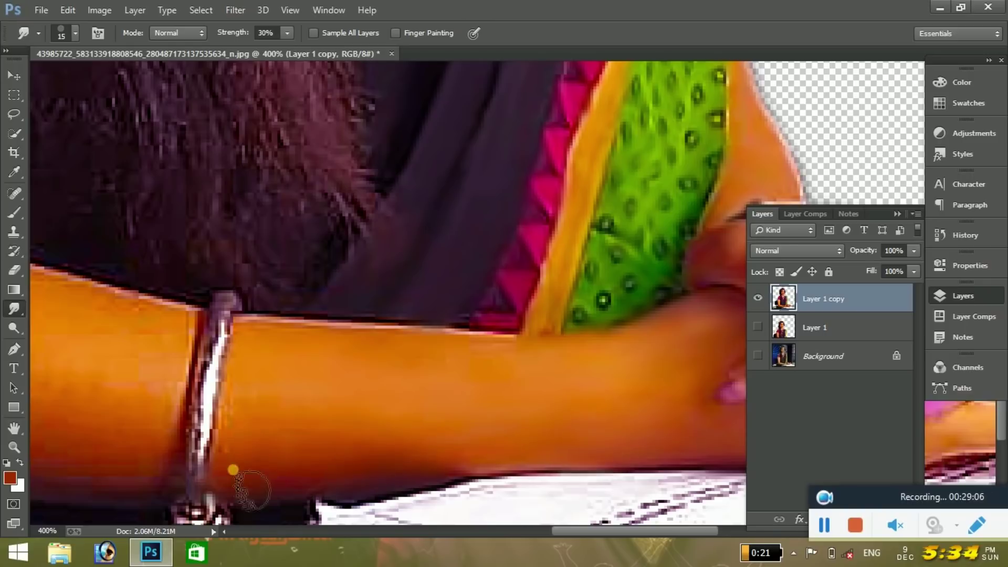
mouse_move(236, 472)
mouse_down()
mouse_move(259, 349)
mouse_move(225, 406)
mouse_move(153, 436)
mouse_up()
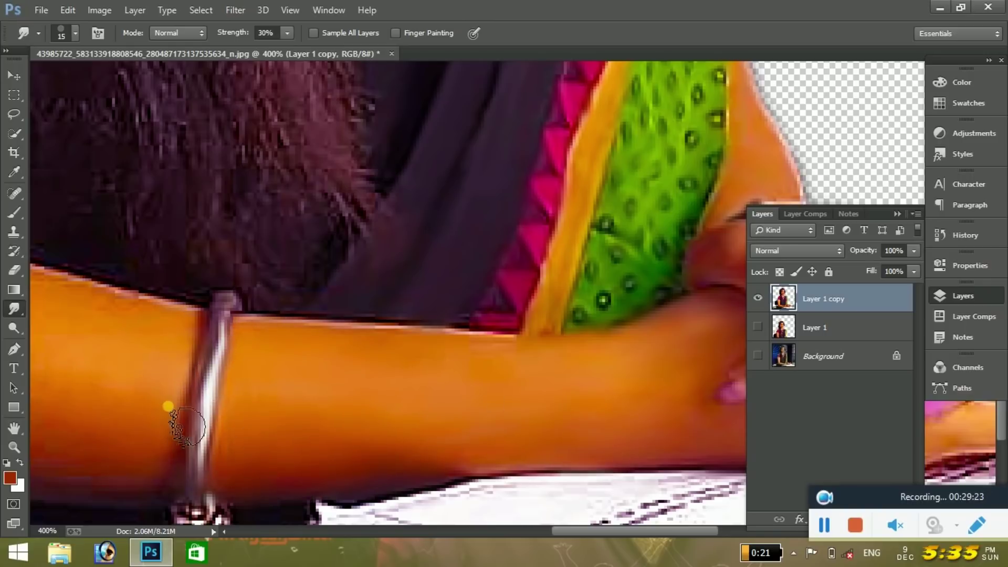
key(z)
click(46, 416)
key(r)
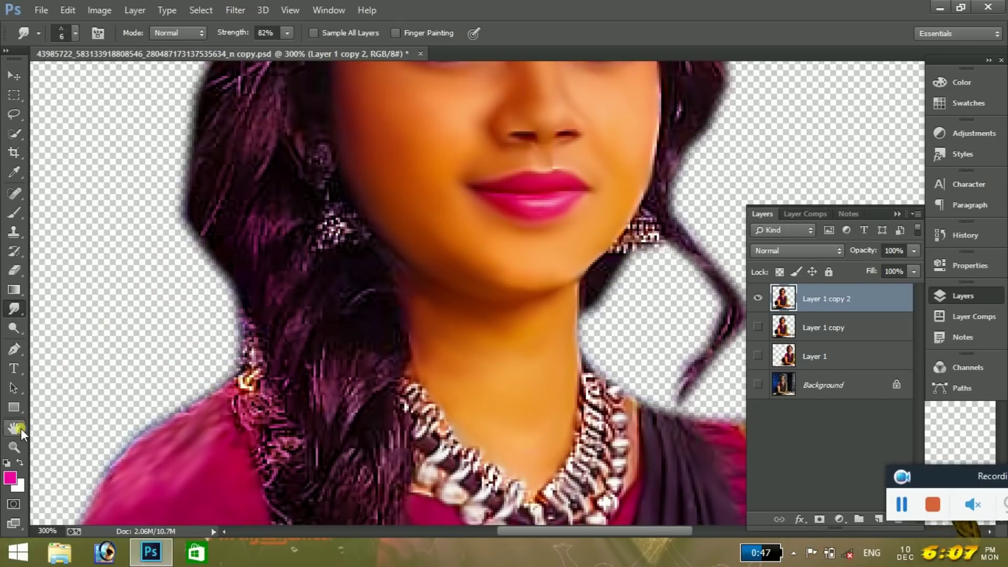
Step: Zoom in on the hairline and smudge the top of the hair and the hairline above the forehead at 77%
click(14, 429)
scroll(457, 428, up, 5)
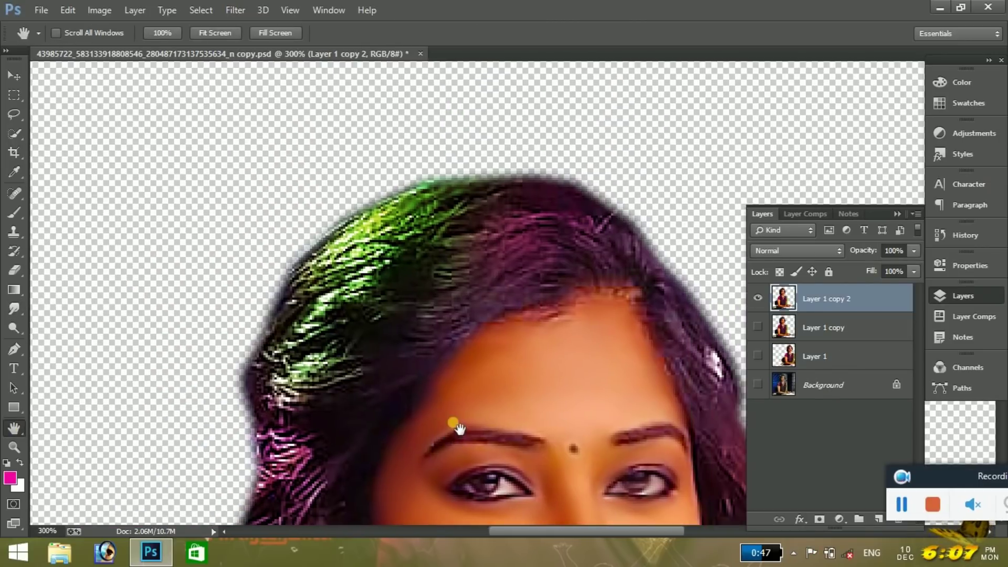
key(ctrl+plus)
key(ctrl+plus)
click(7, 318)
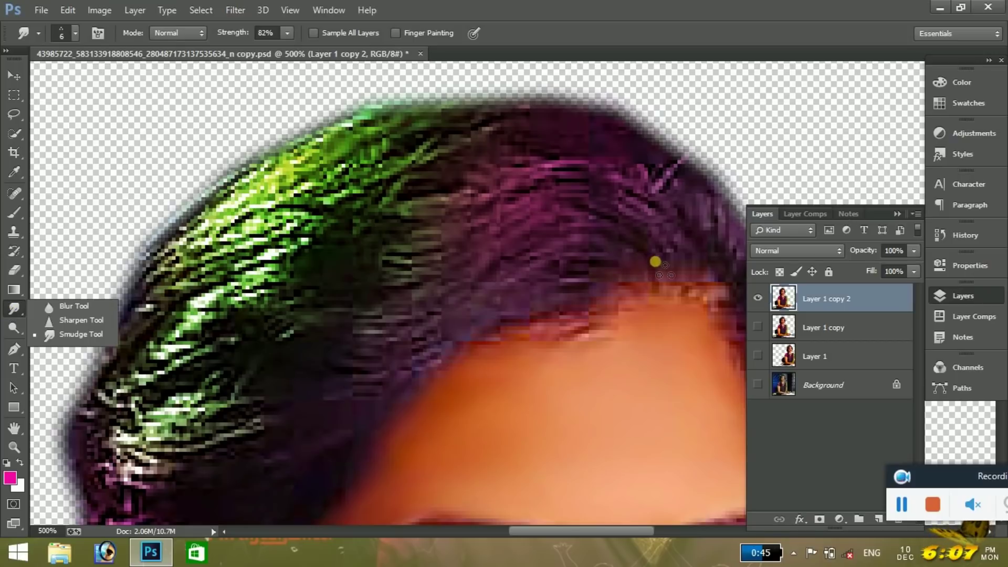
click(656, 261)
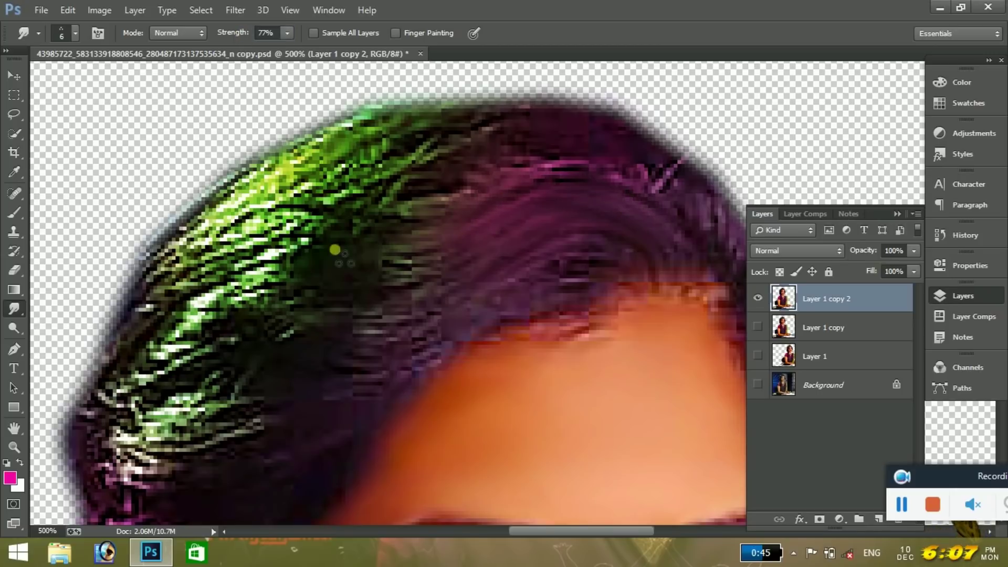
key(ctrl+1)
key(ctrl+plus)
key(ctrl+plus)
key(ctrl+plus)
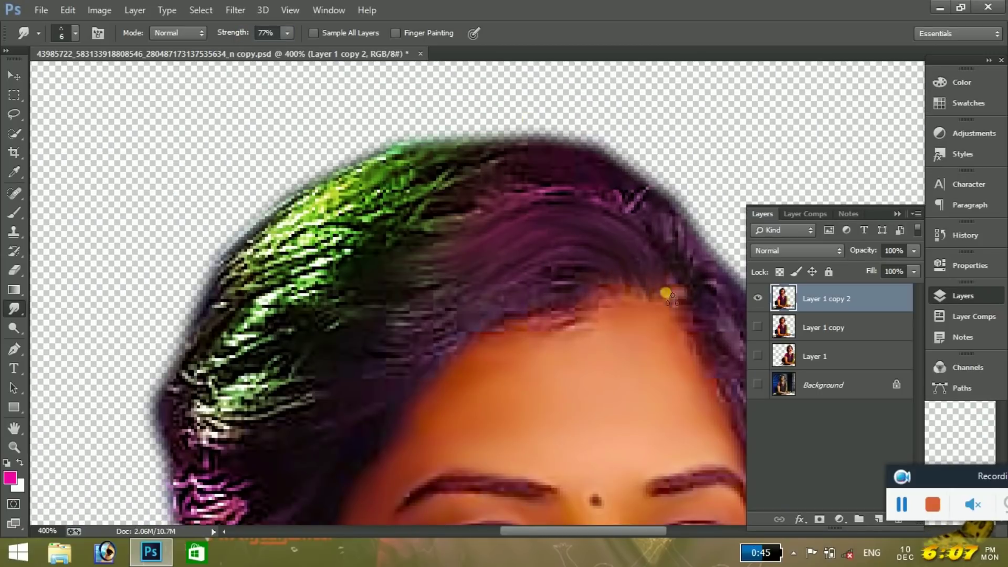
drag(571, 200, 583, 159)
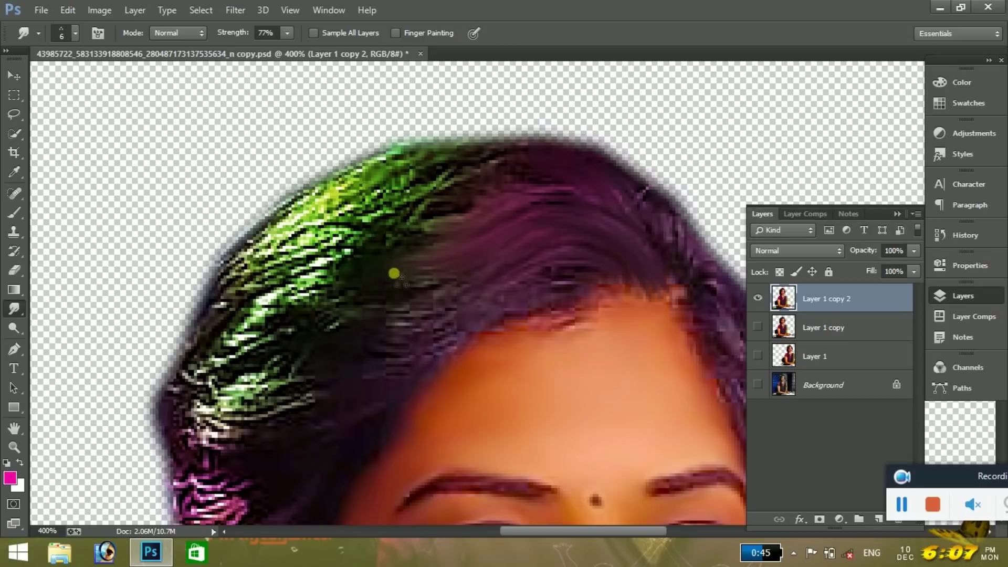
mouse_move(394, 273)
mouse_down()
mouse_move(450, 221)
mouse_move(456, 244)
mouse_up()
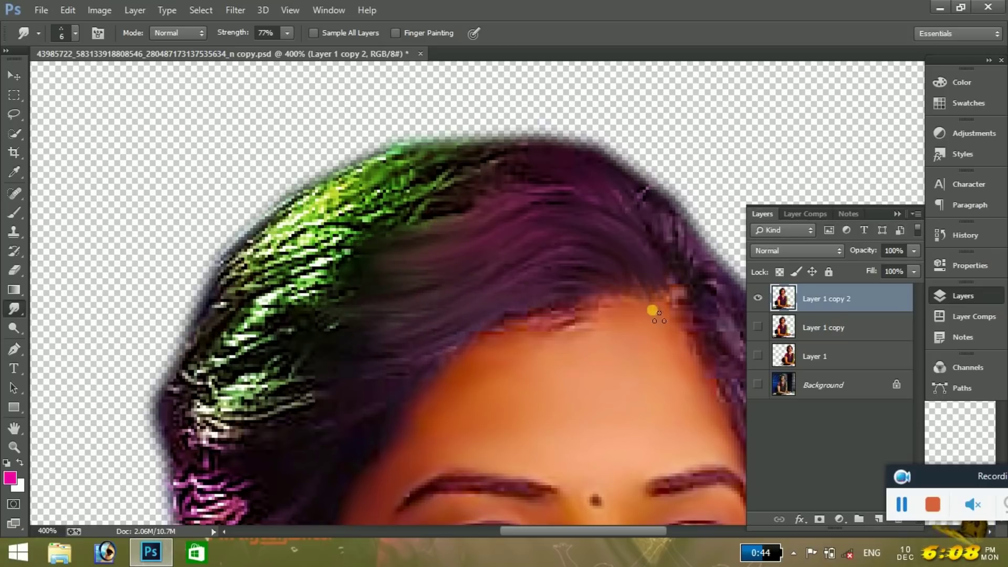
drag(653, 311, 498, 332)
drag(499, 261, 570, 193)
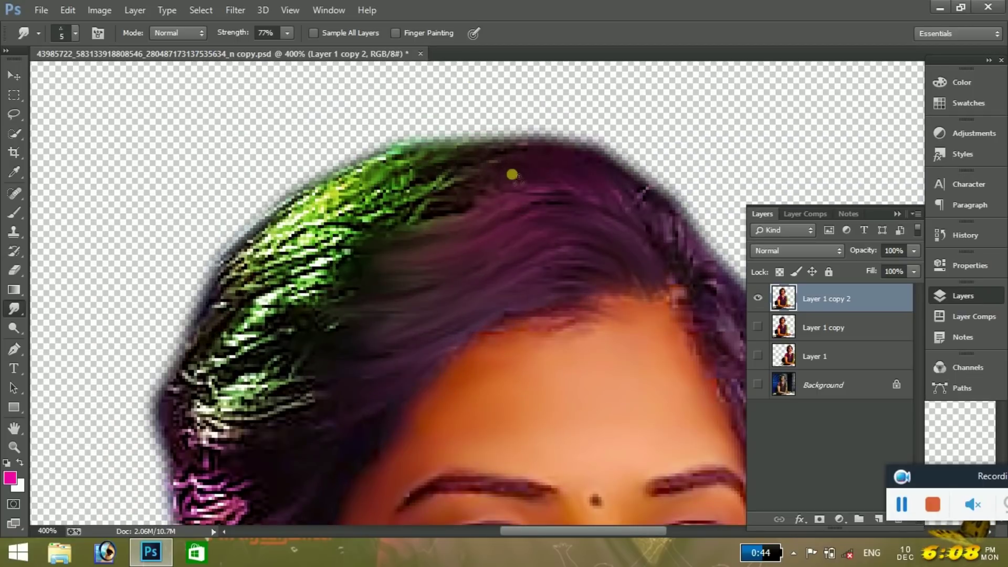
Step: Blend the green strands along the left hairline and top of the head into smooth streaks
mouse_move(380, 236)
mouse_down()
mouse_move(230, 405)
mouse_move(342, 416)
mouse_move(236, 421)
mouse_up()
drag(345, 315, 167, 405)
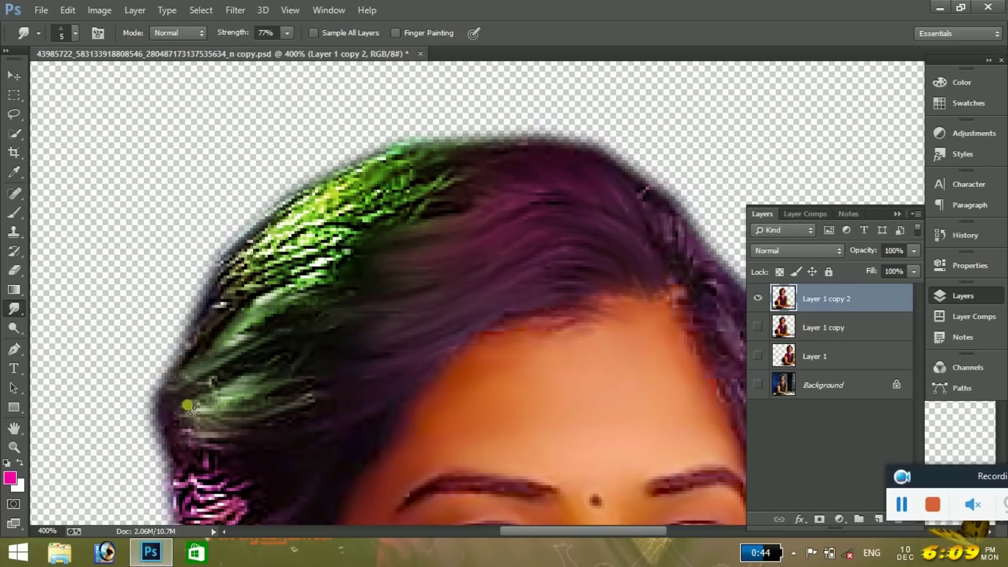
mouse_move(340, 331)
mouse_down()
mouse_move(221, 310)
mouse_move(320, 289)
mouse_move(218, 348)
mouse_up()
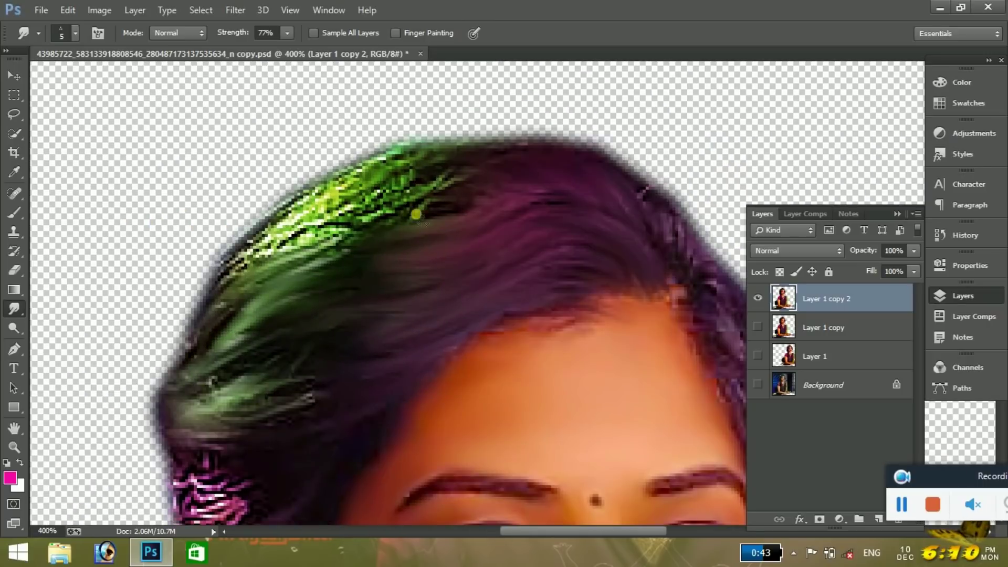
mouse_move(416, 214)
mouse_down()
mouse_move(315, 247)
mouse_move(205, 373)
mouse_move(339, 241)
mouse_move(435, 204)
mouse_move(336, 220)
mouse_move(247, 263)
mouse_move(291, 246)
mouse_up()
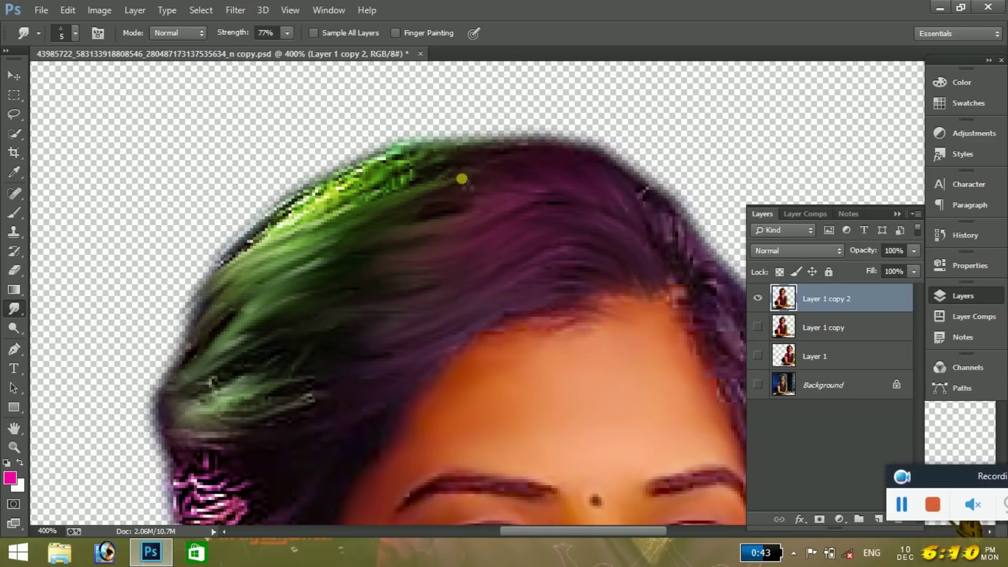
mouse_move(462, 179)
mouse_down()
mouse_move(451, 191)
mouse_move(262, 231)
mouse_move(373, 172)
mouse_move(346, 169)
mouse_move(670, 229)
mouse_up()
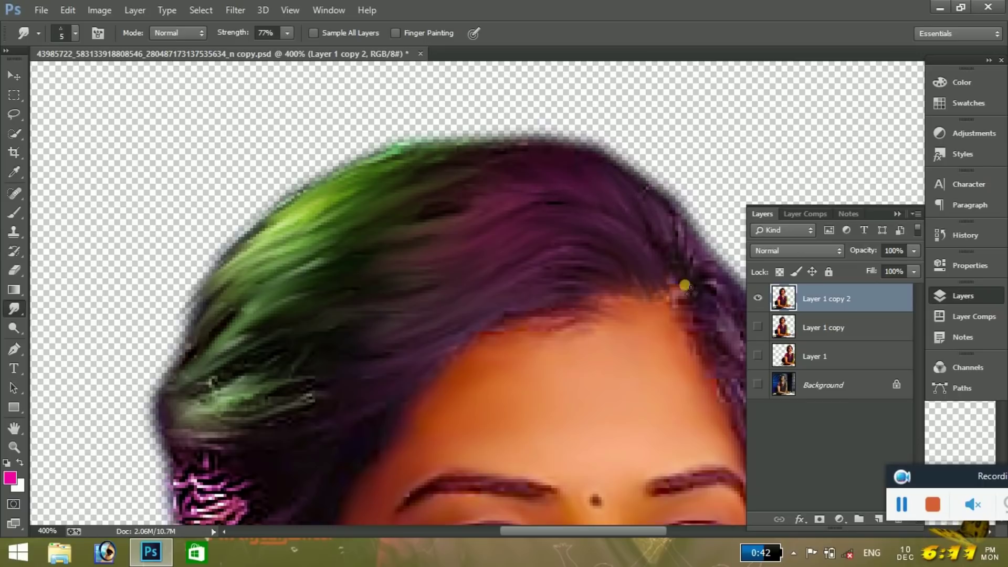
drag(226, 415, 293, 408)
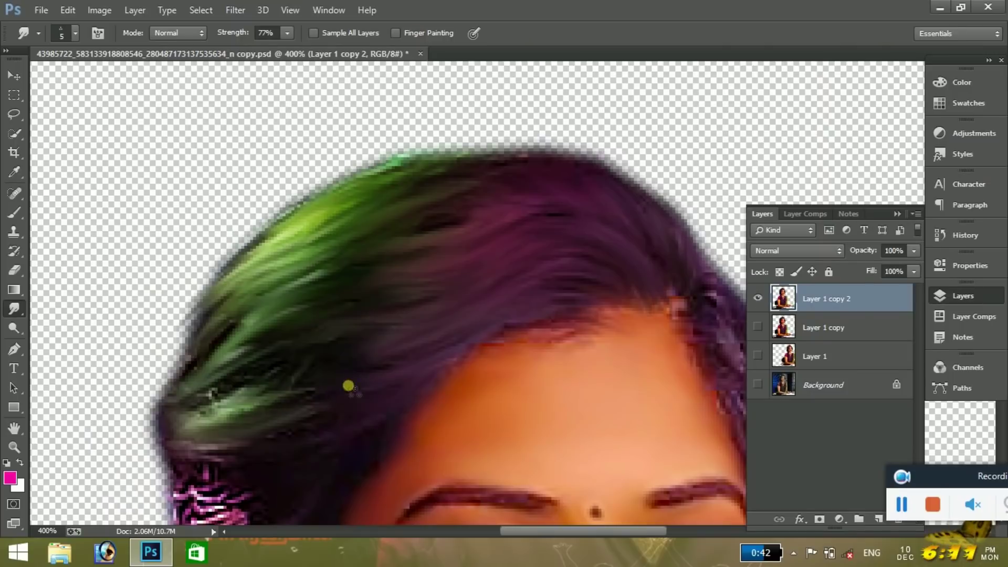
drag(231, 404, 283, 379)
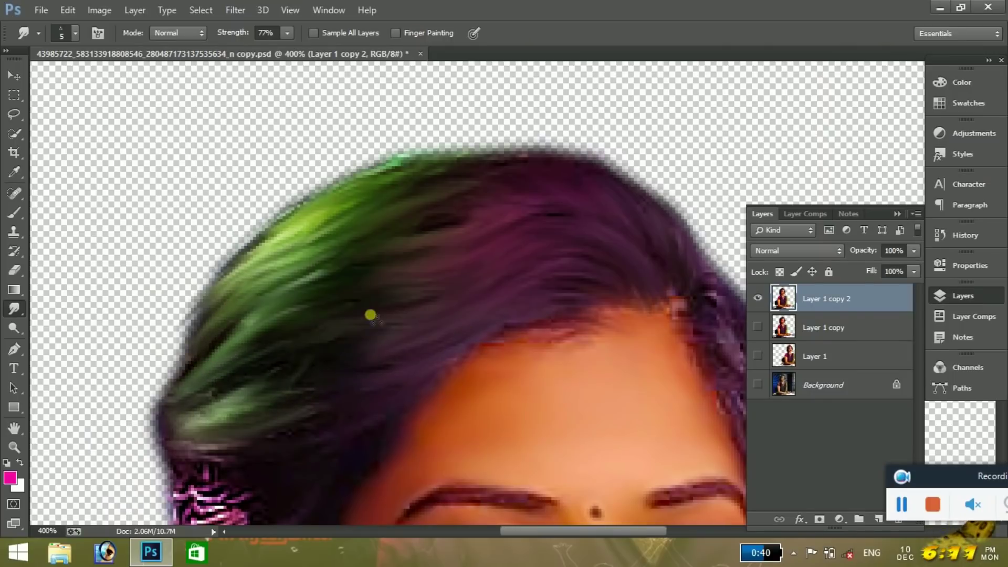
Step: Smudge the pink hair streaks at the temple and beside the earring into darker strands at 86%
key(ctrl+minus)
key(ctrl+minus)
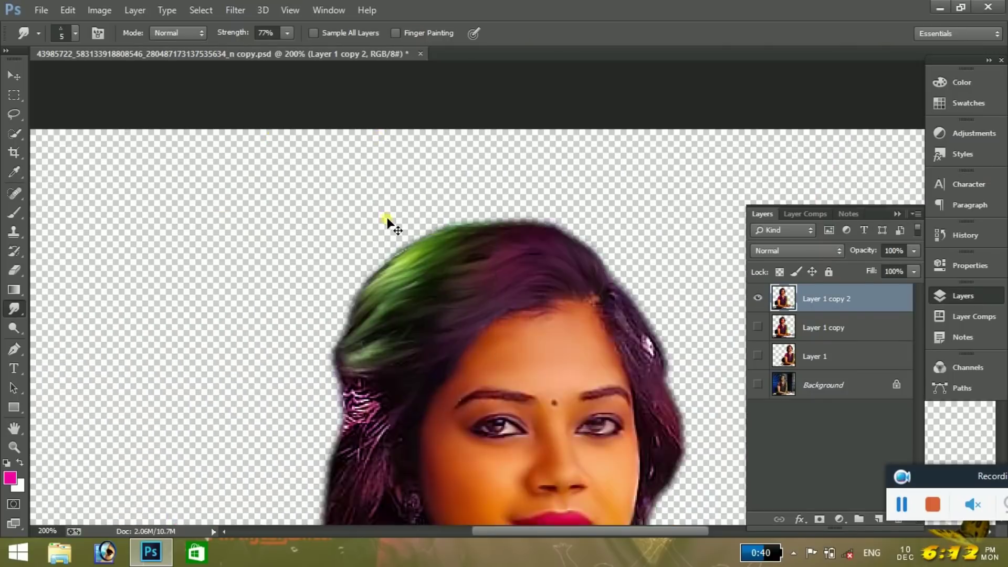
key(ctrl+plus)
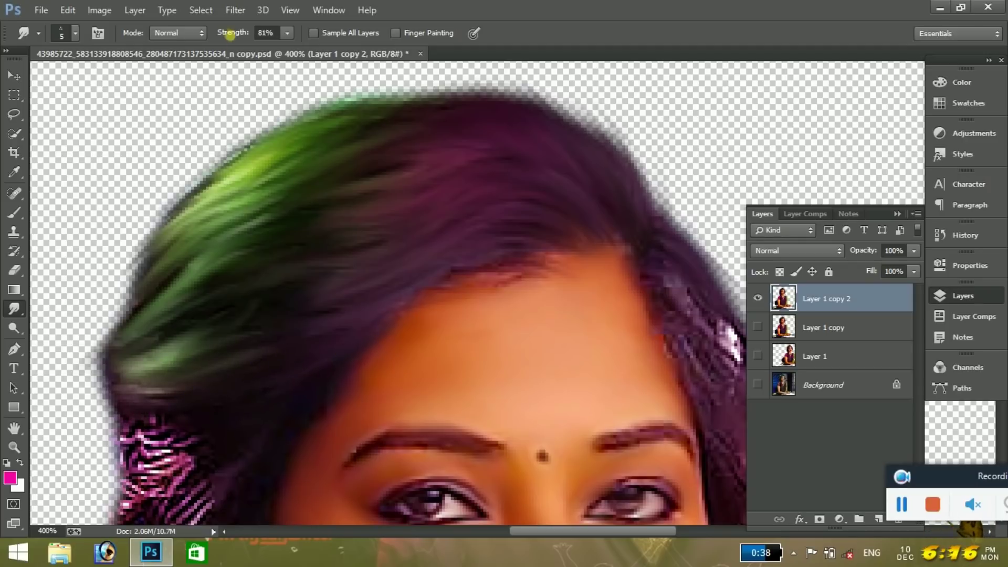
scroll(252, 297, down, 4)
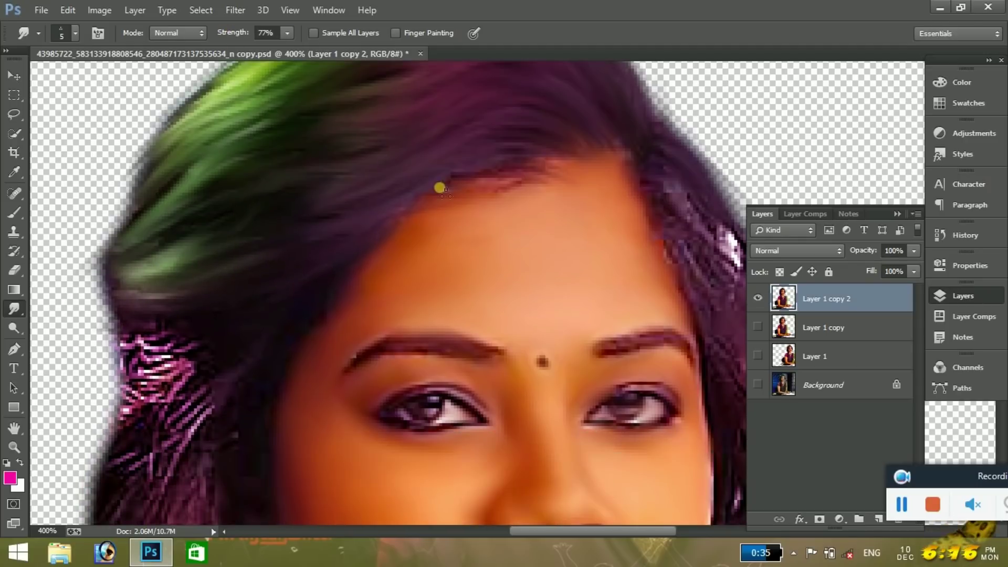
mouse_move(179, 355)
mouse_down()
mouse_move(196, 374)
mouse_move(173, 364)
mouse_move(130, 379)
mouse_move(169, 313)
mouse_move(131, 348)
mouse_up()
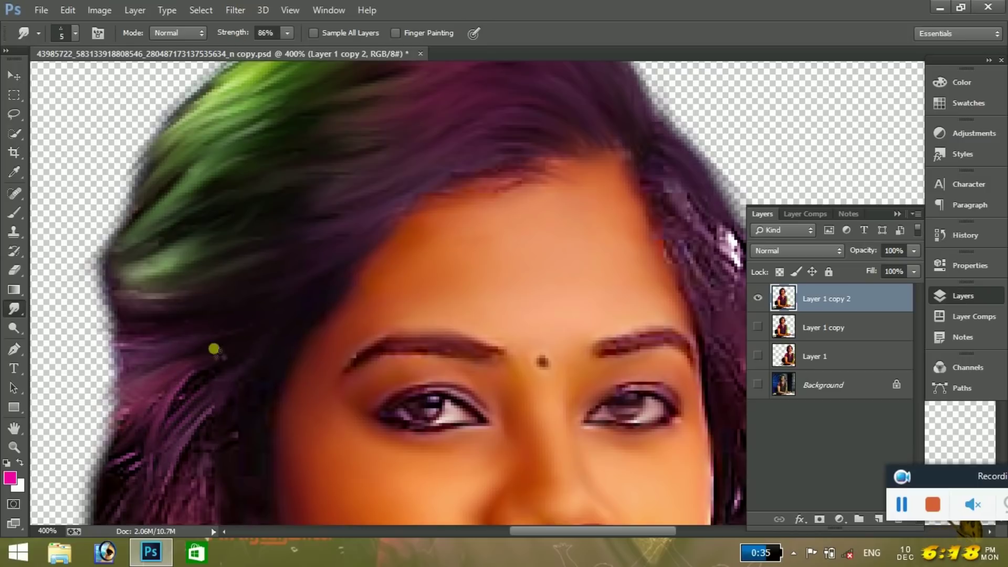
key(ctrl+minus)
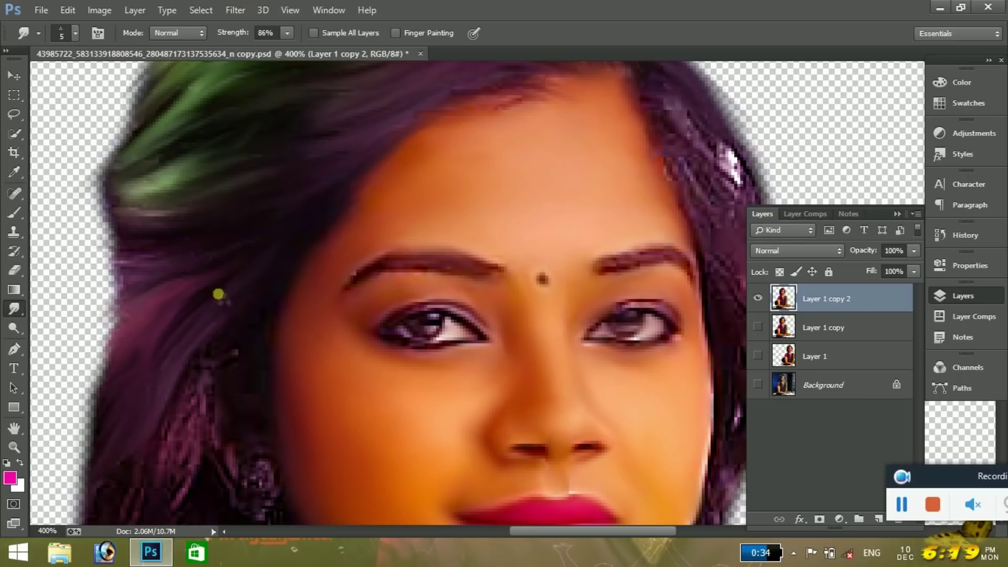
scroll(129, 415, down, 4)
scroll(123, 410, down, 1)
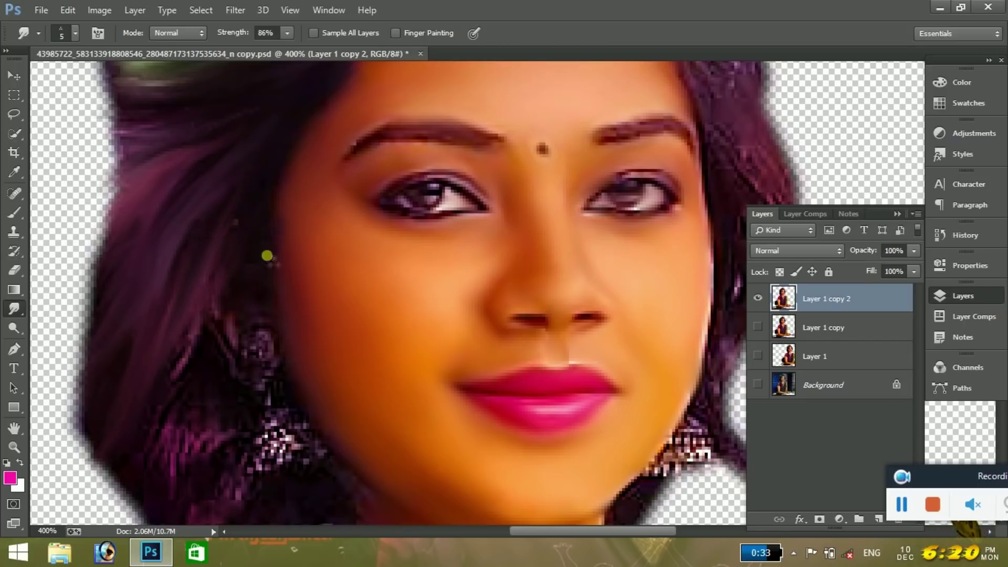
scroll(181, 320, down, 2)
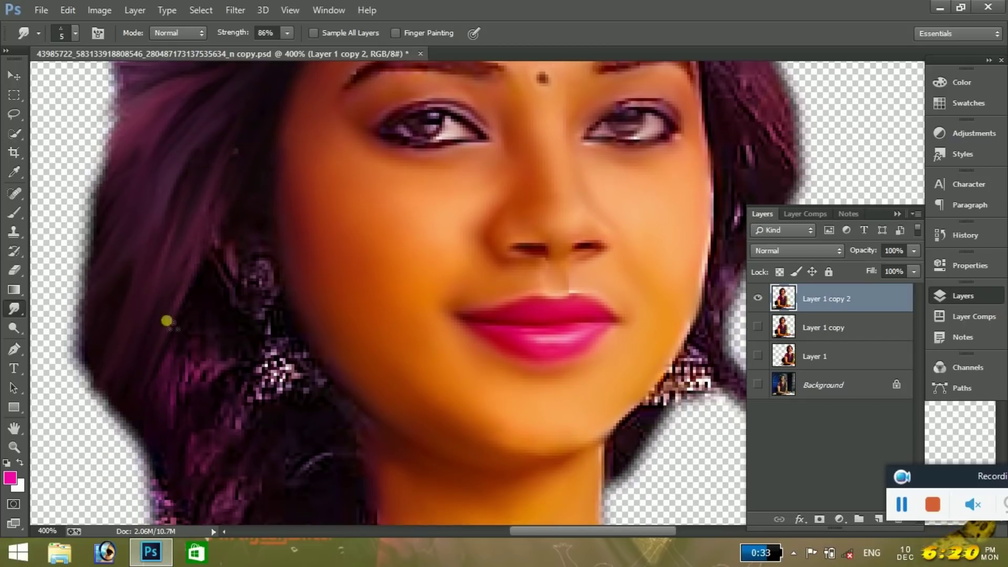
scroll(145, 364, down, 3)
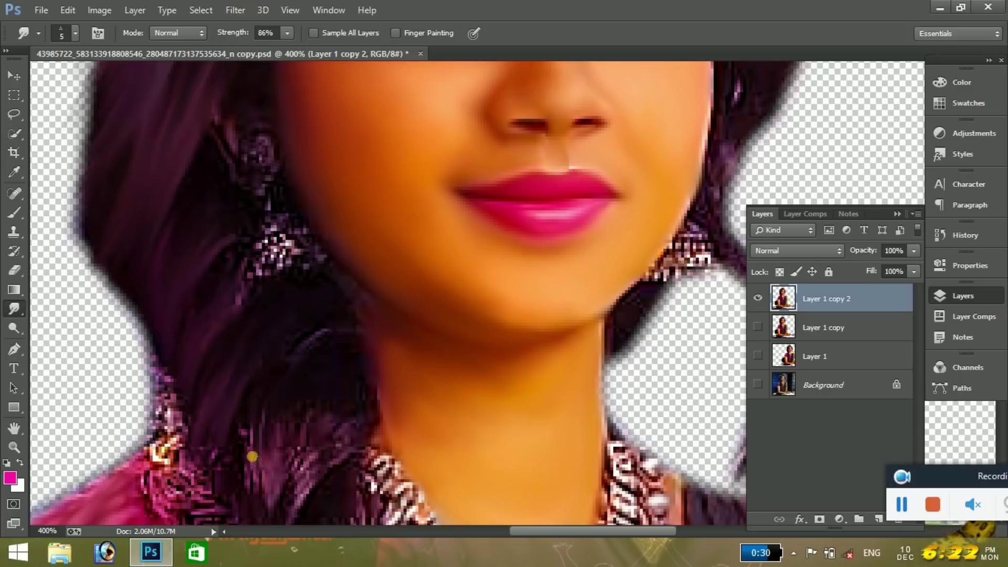
mouse_move(295, 346)
mouse_down()
mouse_move(297, 389)
mouse_move(331, 471)
mouse_up()
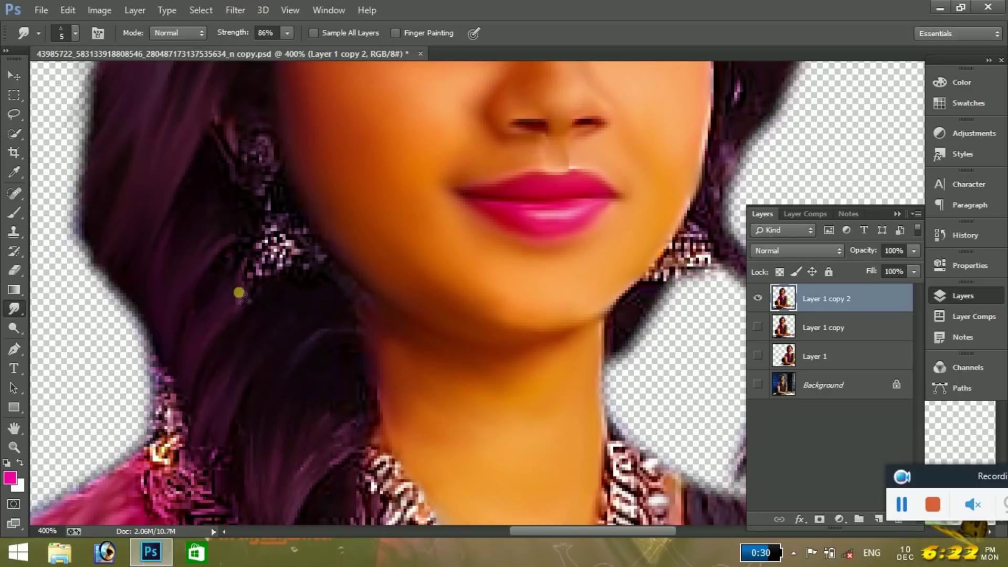
scroll(231, 478, down, 1)
Step: Set a smaller smudge brush at 88% strength and smooth the pixelated hair edge near the neck
key(bracketleft)
key(9)
key(5)
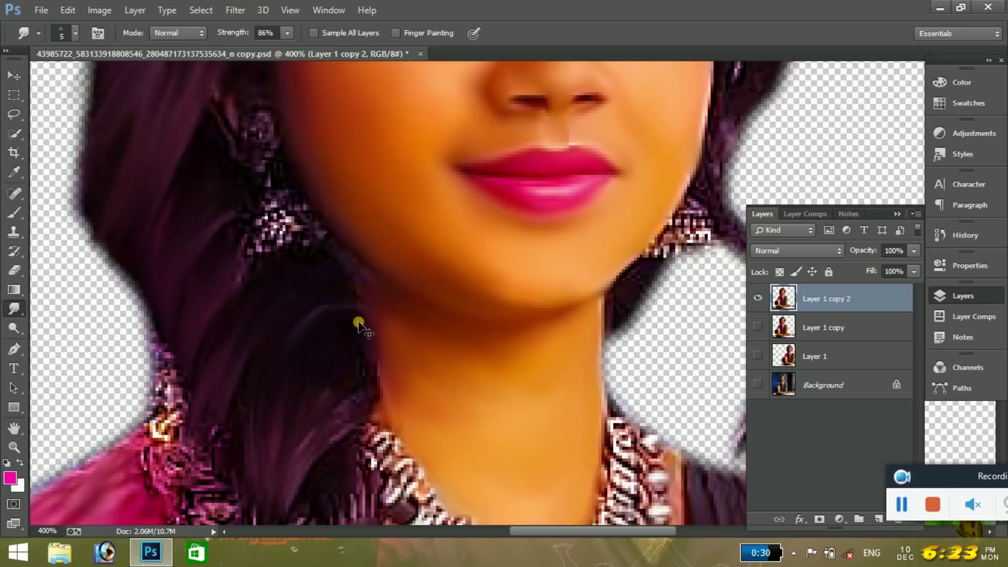
key(ctrl+plus)
key(8)
key(8)
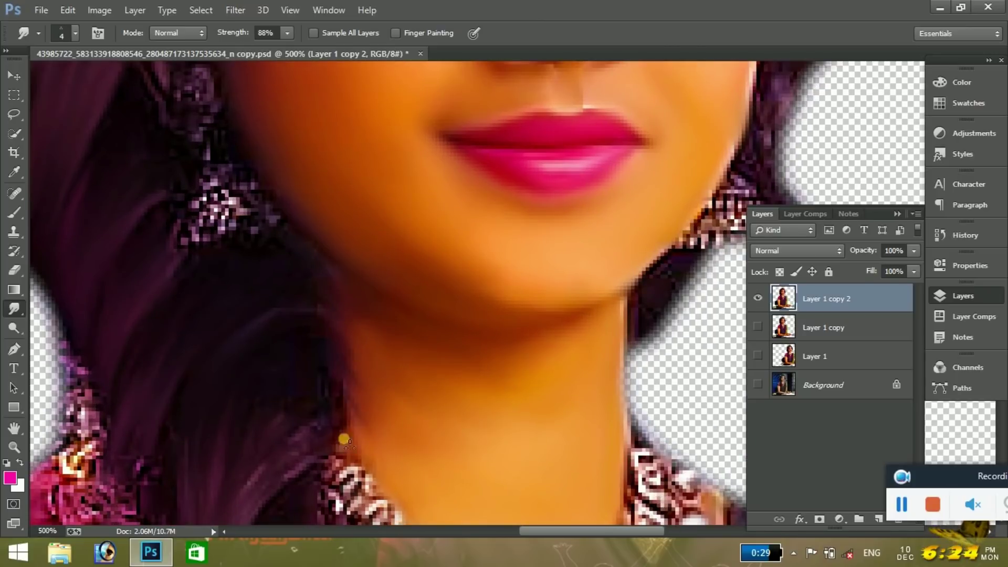
key(ctrl+0)
key(ctrl+plus)
key(ctrl+plus)
key(ctrl+plus)
key(ctrl+plus)
key(ctrl+plus)
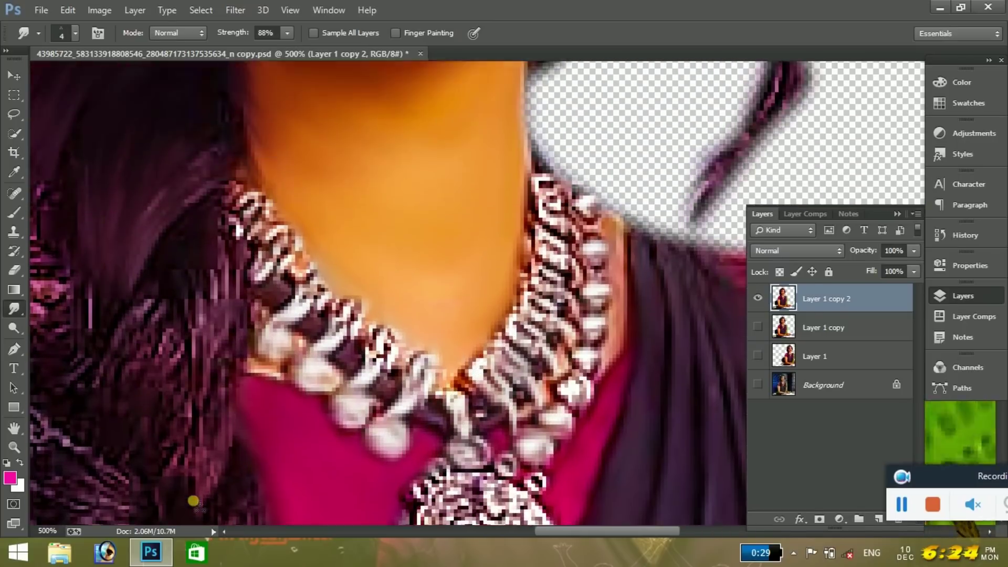
scroll(147, 300, up, 3)
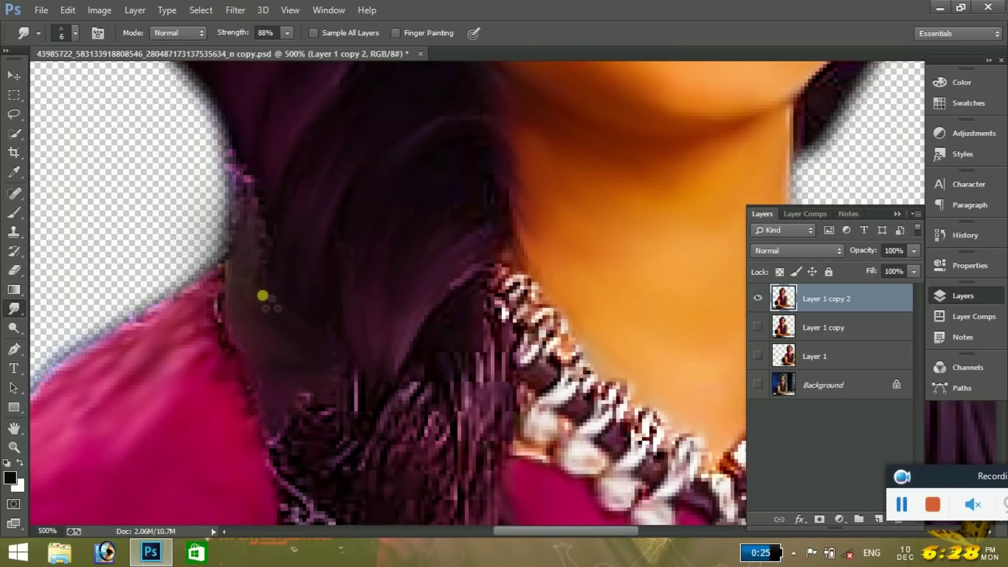
drag(232, 210, 251, 126)
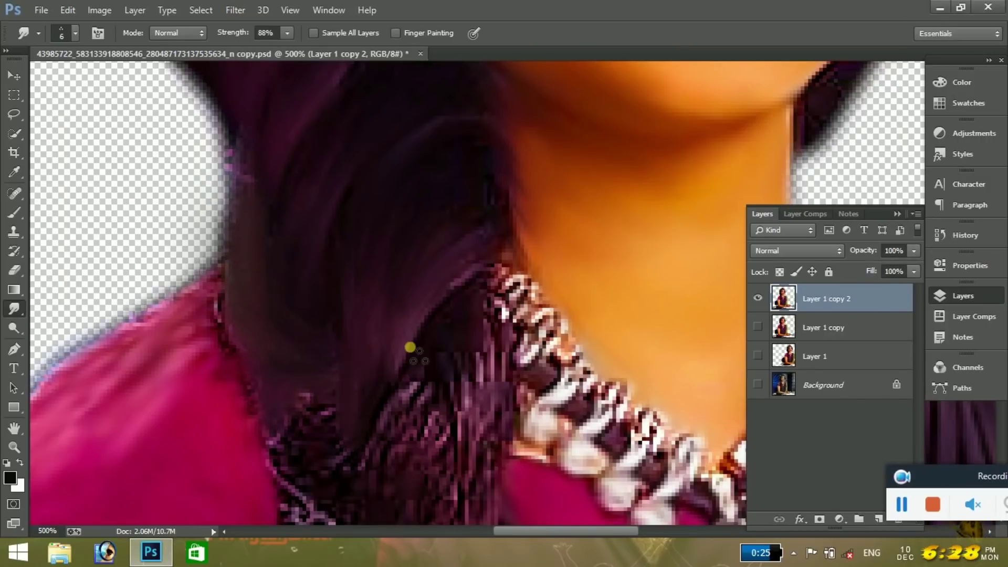
mouse_move(410, 344)
mouse_down()
mouse_move(475, 465)
mouse_move(477, 317)
mouse_move(409, 346)
mouse_move(370, 482)
mouse_move(365, 466)
mouse_move(430, 416)
mouse_move(364, 523)
mouse_up()
Step: Smear the braid strands beside the necklace into painted purple hair
scroll(365, 524, down, 3)
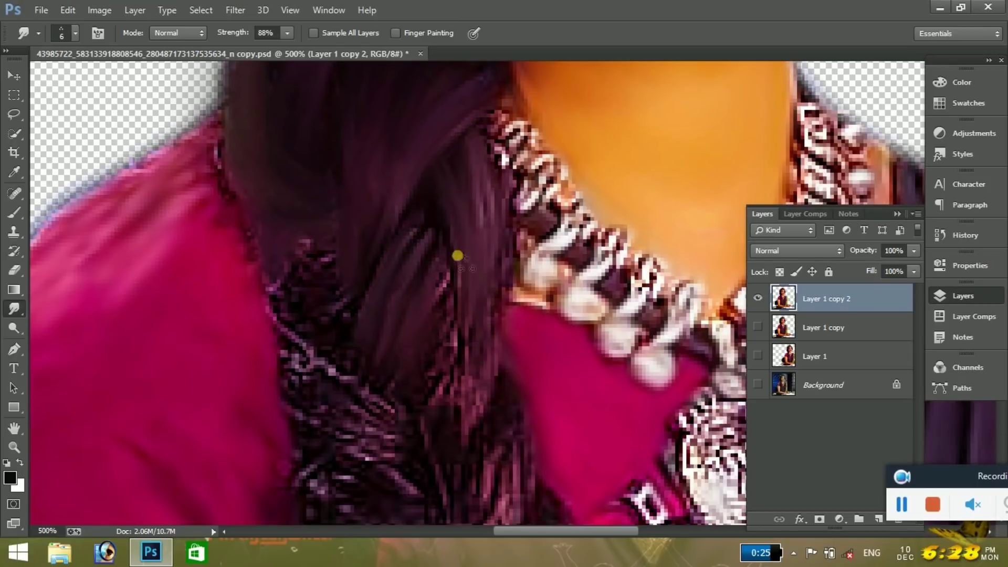
mouse_move(457, 254)
mouse_down()
mouse_move(448, 421)
mouse_move(474, 408)
mouse_move(450, 340)
mouse_move(322, 288)
mouse_move(279, 299)
mouse_move(236, 156)
mouse_move(309, 243)
mouse_move(284, 263)
mouse_move(322, 349)
mouse_move(390, 407)
mouse_move(337, 423)
mouse_move(309, 276)
mouse_up()
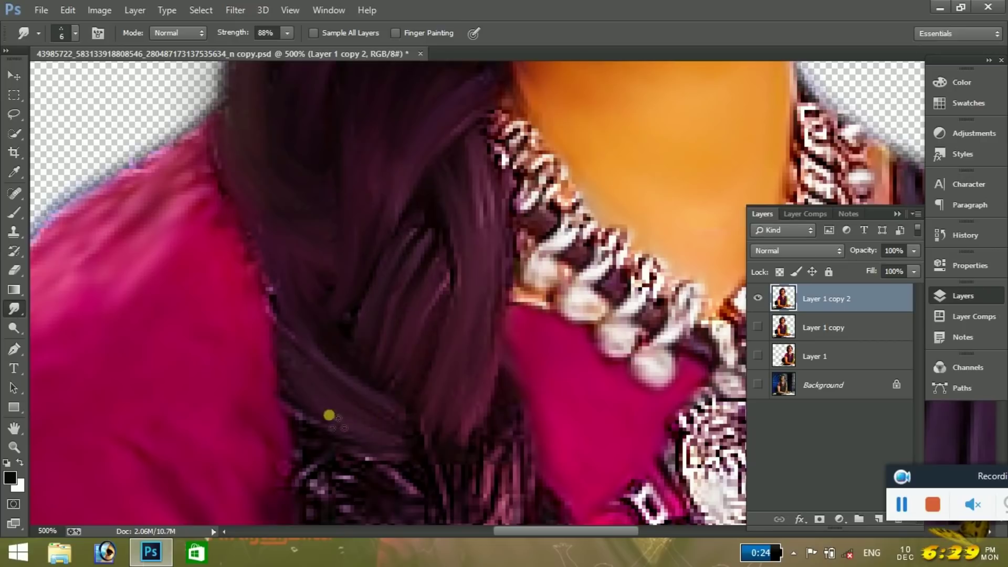
key(ctrl+minus)
key(ctrl+minus)
key(ctrl+minus)
key(ctrl+minus)
key(ctrl+plus)
key(ctrl+plus)
key(ctrl+plus)
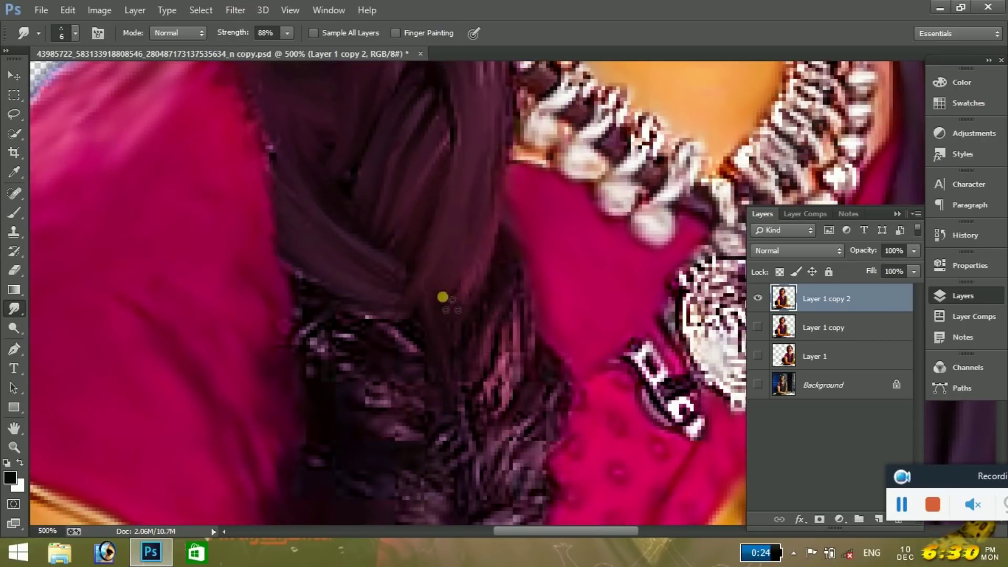
mouse_move(442, 297)
mouse_down()
mouse_move(356, 315)
mouse_move(360, 297)
mouse_move(418, 387)
mouse_move(511, 333)
mouse_move(486, 399)
mouse_move(523, 295)
mouse_up()
key(ctrl+minus)
key(ctrl+minus)
key(ctrl+plus)
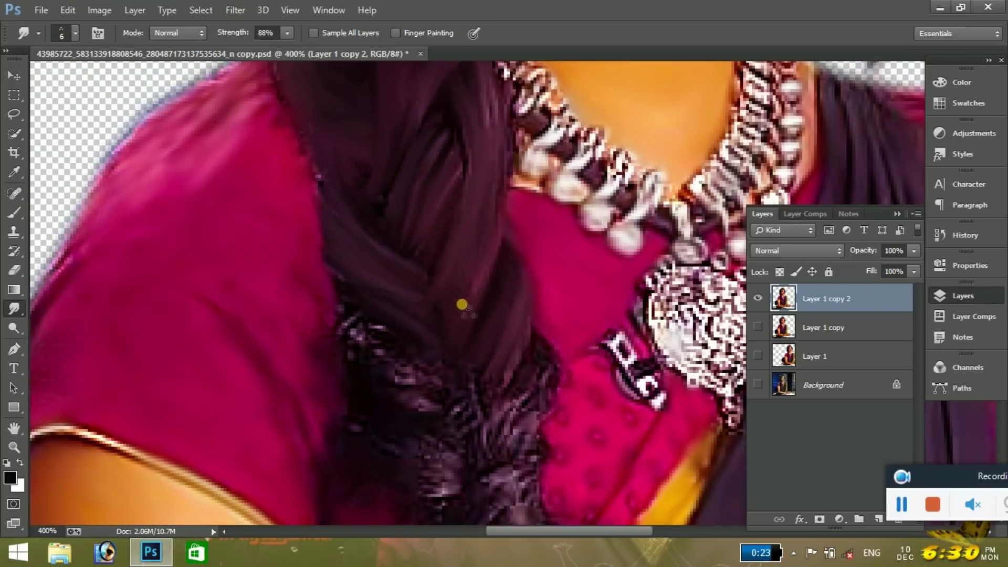
mouse_move(439, 278)
mouse_down()
mouse_move(491, 378)
mouse_move(486, 423)
mouse_move(547, 378)
mouse_move(359, 339)
mouse_up()
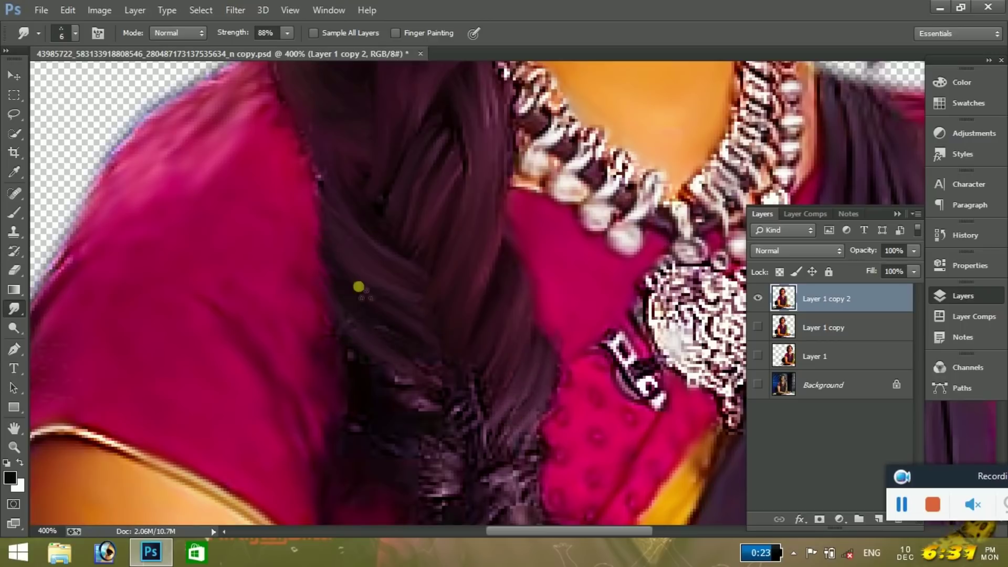
drag(456, 398, 469, 290)
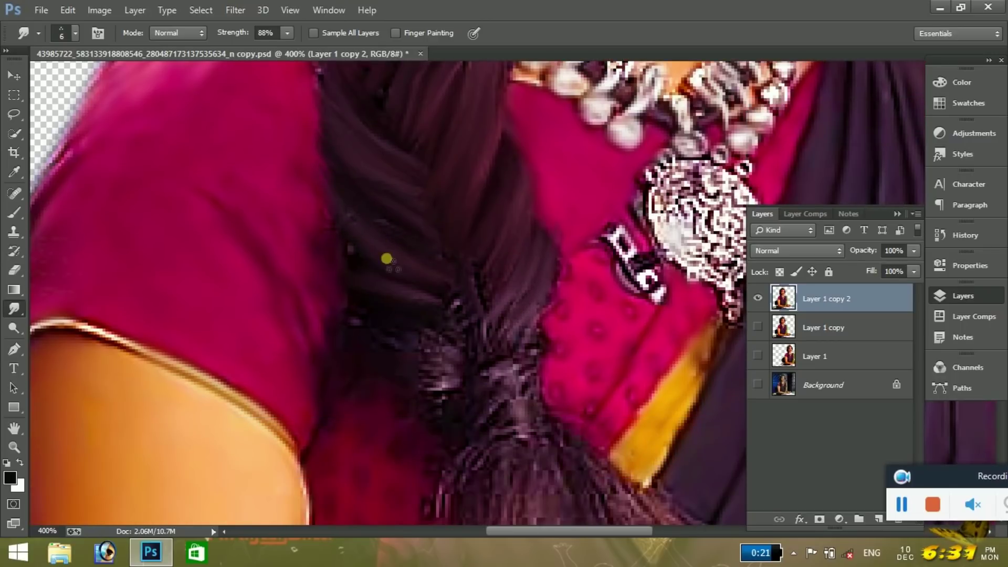
mouse_move(459, 370)
mouse_down()
mouse_move(394, 338)
mouse_move(475, 274)
mouse_move(396, 349)
mouse_up()
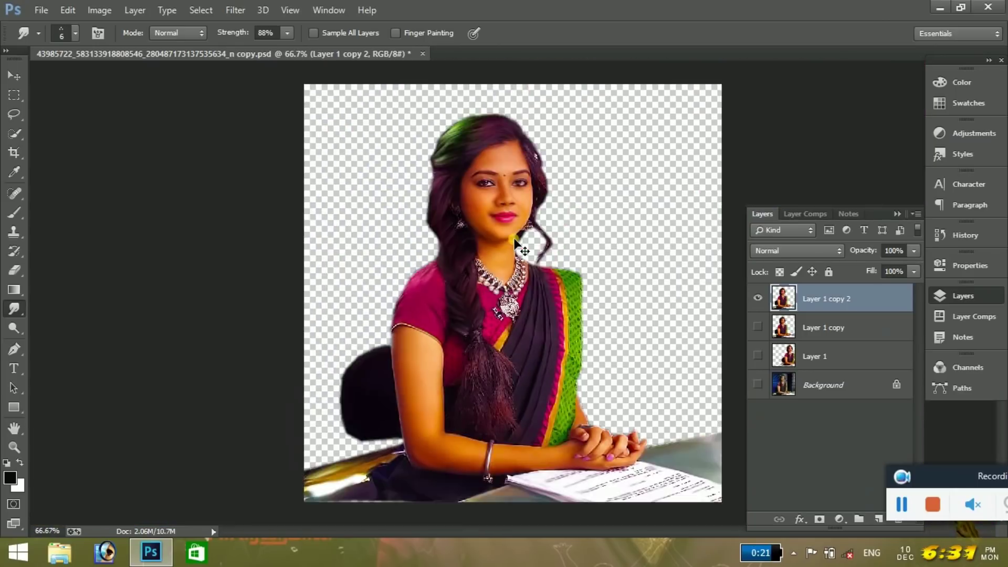
Step: Smooth the braid's strands just below the hair tie at 88% strength
drag(517, 244, 514, 240)
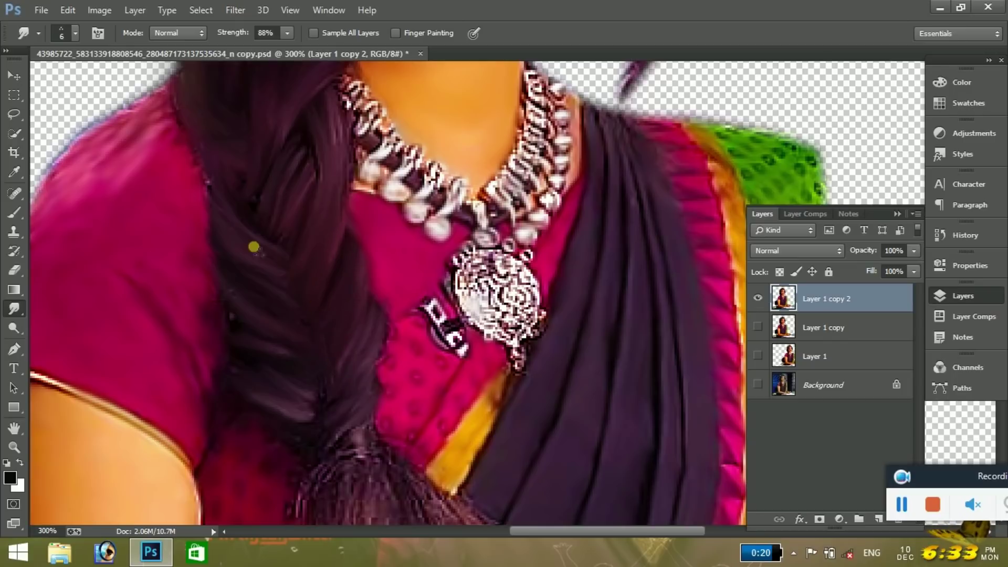
scroll(279, 226, down, 1)
scroll(295, 252, down, 3)
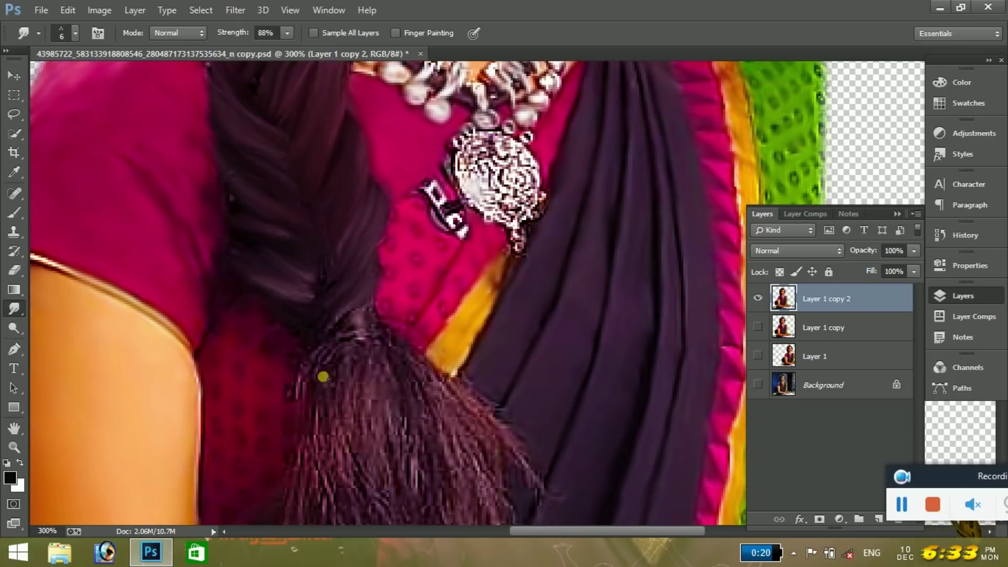
scroll(288, 446, down, 3)
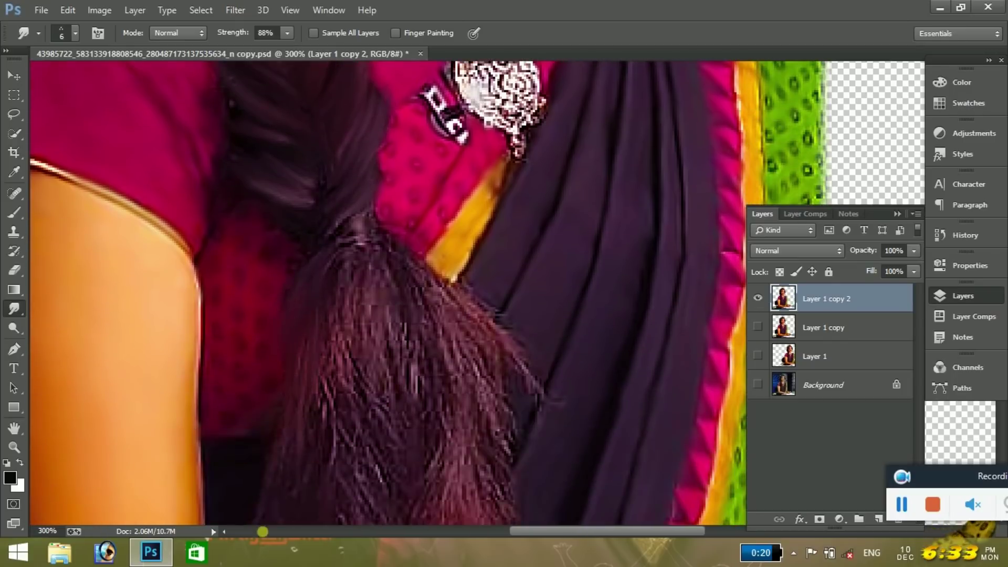
mouse_move(325, 374)
mouse_down()
mouse_move(322, 387)
mouse_move(333, 317)
mouse_move(356, 412)
mouse_up()
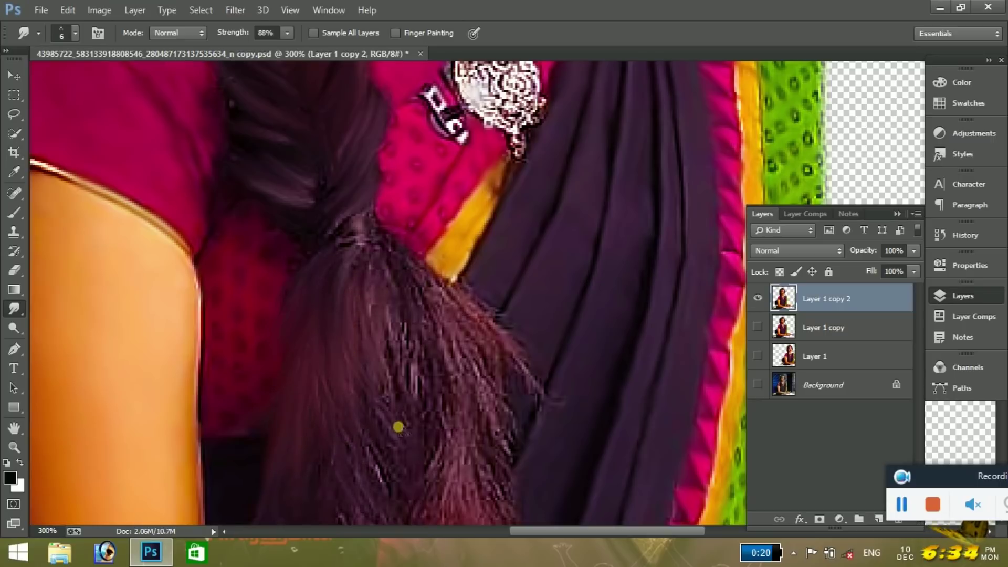
Step: Smear the braid's tail downward and outward into soft painterly streaks
scroll(389, 426, down, 3)
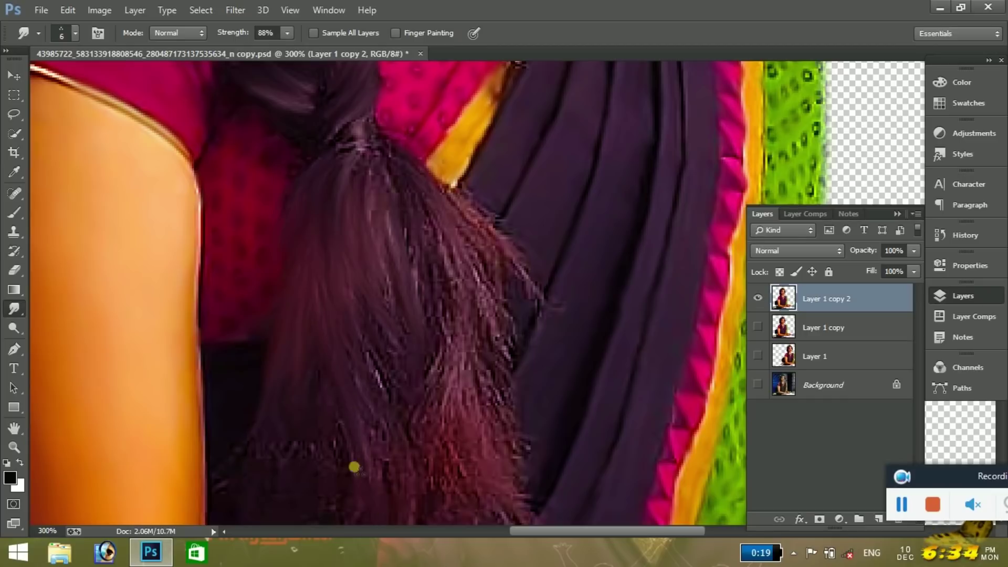
mouse_move(397, 204)
mouse_down()
mouse_move(443, 459)
mouse_move(361, 370)
mouse_up()
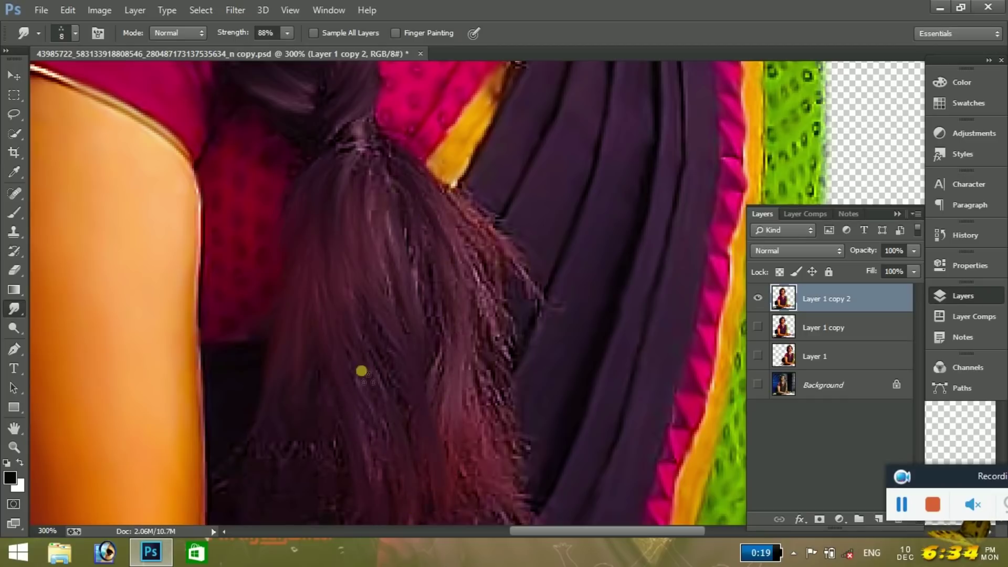
mouse_move(473, 242)
mouse_down()
mouse_move(518, 423)
mouse_move(452, 459)
mouse_move(554, 424)
mouse_move(593, 371)
mouse_move(473, 282)
mouse_move(428, 356)
mouse_up()
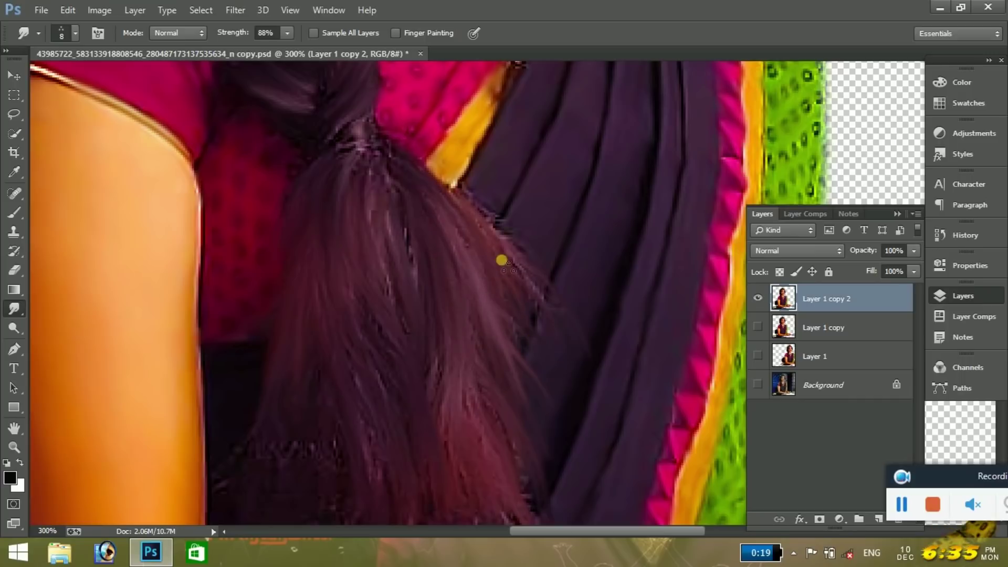
drag(502, 260, 336, 258)
scroll(355, 332, down, 3)
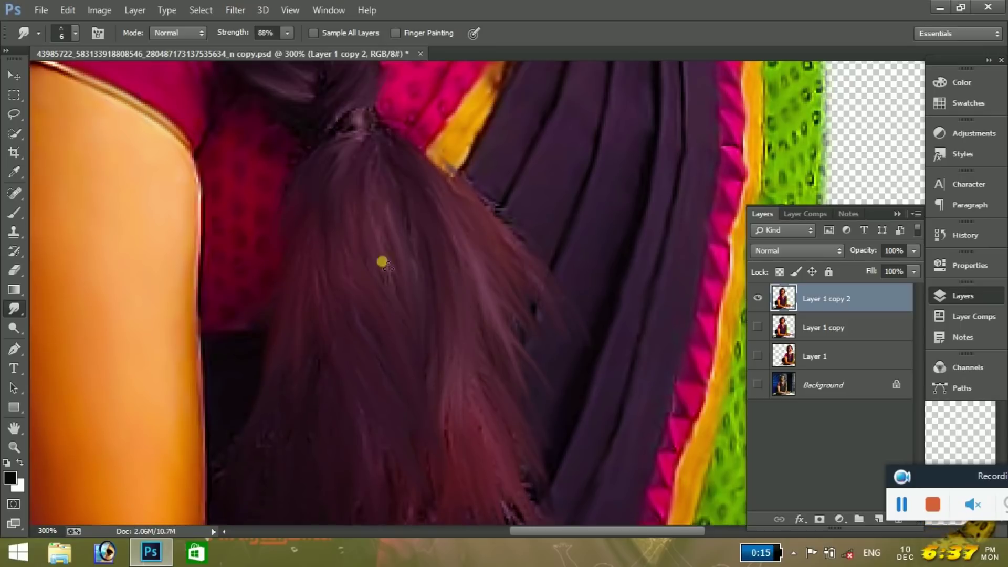
scroll(363, 307, down, 3)
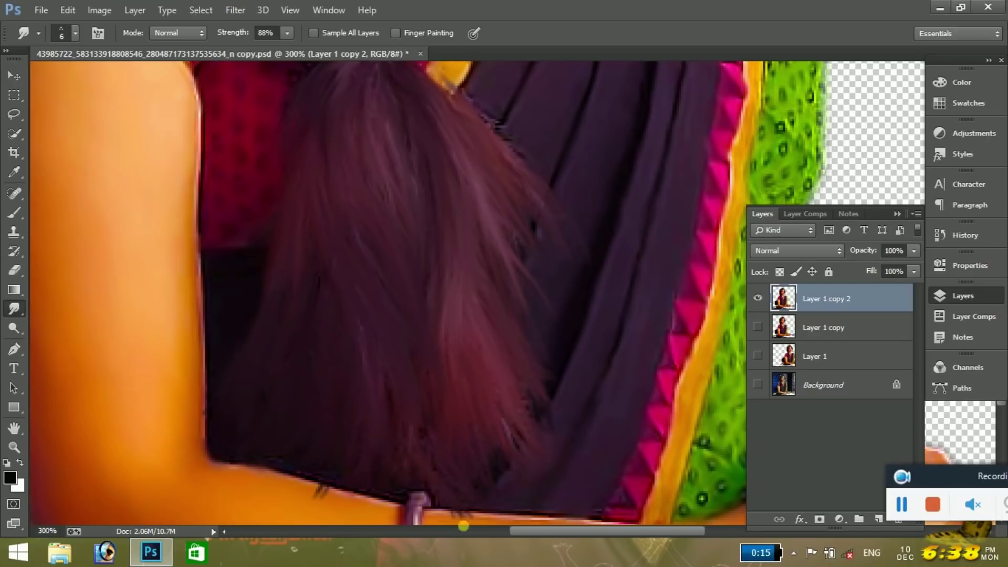
key(ctrl+0)
scroll(367, 262, up, 2)
scroll(462, 315, up, 5)
Step: Smudge the hair above the forehead and the strands beside the eye and cheek
drag(81, 405, 420, 559)
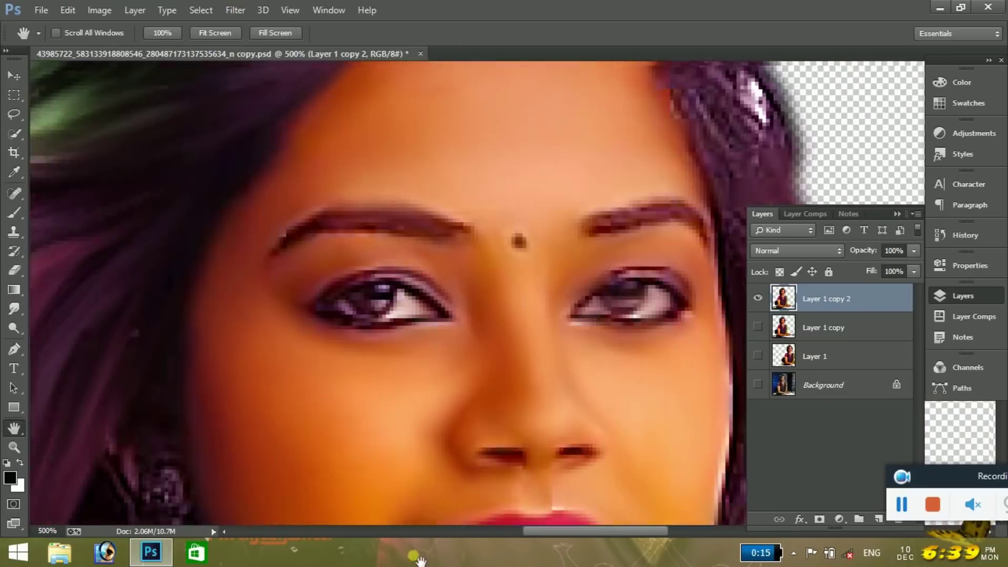
drag(577, 158, 372, 353)
key(r)
mouse_move(463, 176)
mouse_down()
mouse_move(507, 243)
mouse_move(476, 230)
mouse_move(491, 268)
mouse_move(549, 281)
mouse_move(550, 333)
mouse_up()
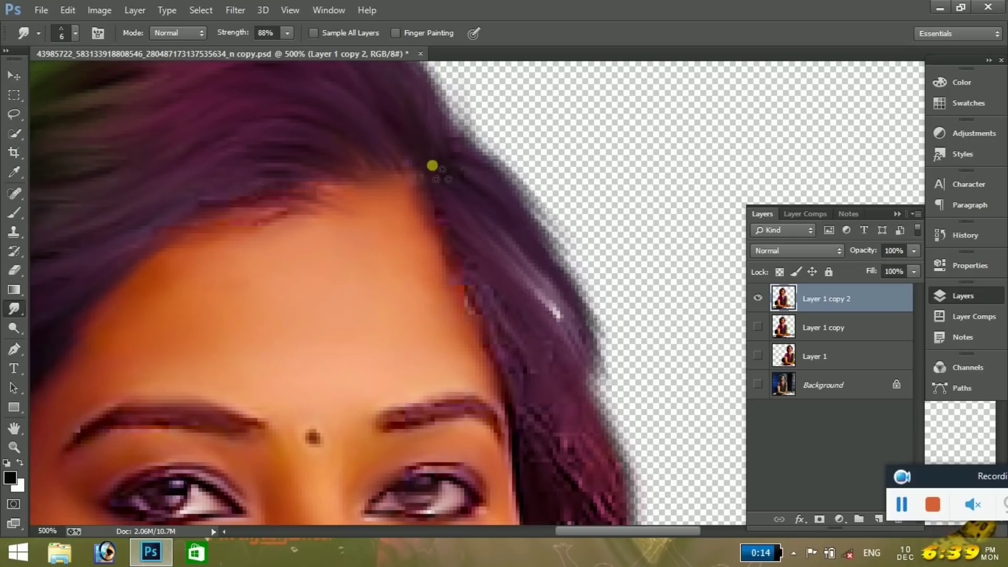
scroll(432, 166, down, 2)
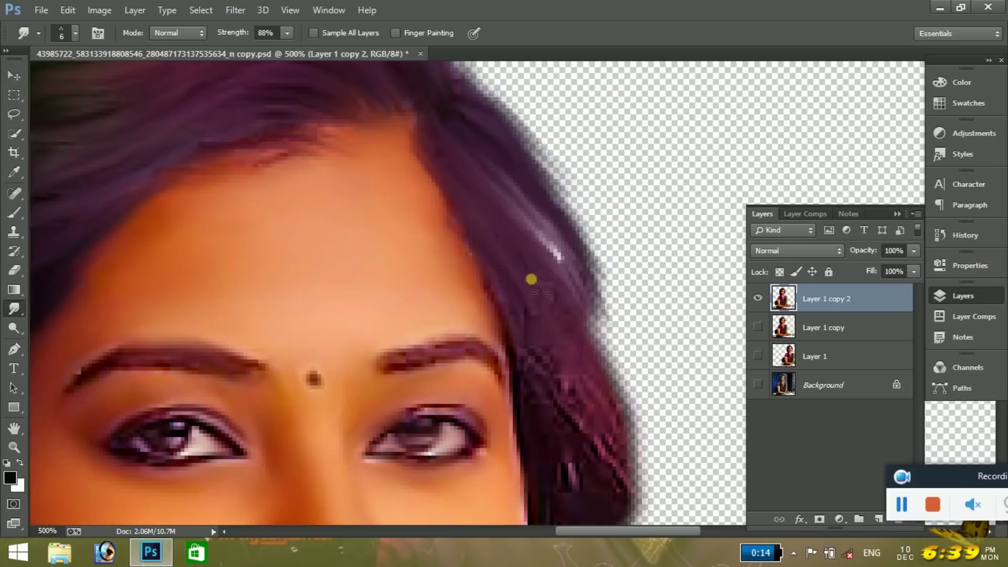
mouse_move(480, 261)
mouse_down()
mouse_move(613, 411)
mouse_move(574, 348)
mouse_move(609, 430)
mouse_up()
scroll(556, 360, down, 5)
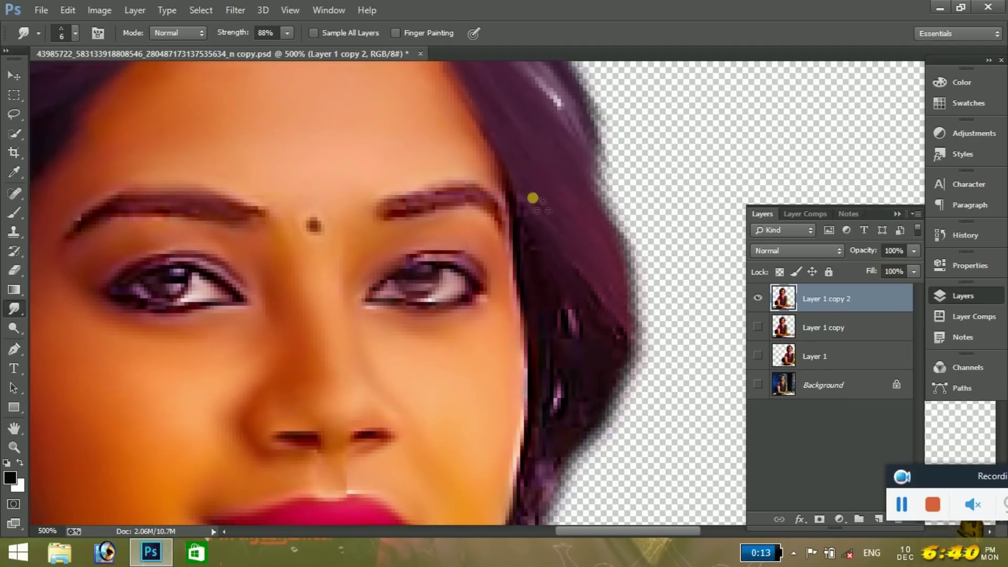
mouse_move(533, 198)
mouse_down()
mouse_move(568, 320)
mouse_move(540, 228)
mouse_up()
mouse_move(569, 285)
mouse_down()
mouse_move(552, 388)
mouse_move(559, 399)
mouse_up()
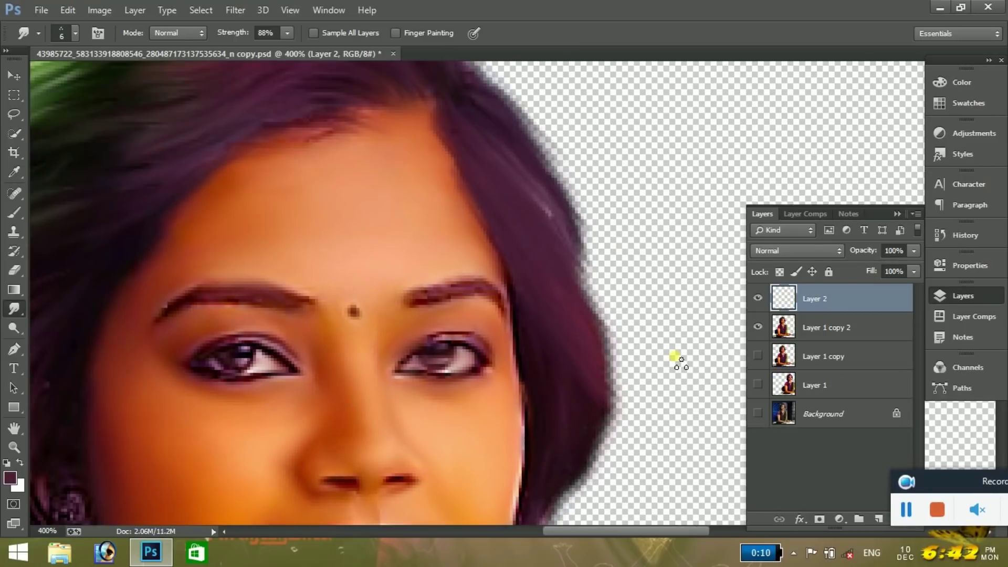
Step: Merge the upper layer down into Layer 1 copy 2, show the Background layer, and retouch the hair edge
right_click(824, 306)
click(563, 420)
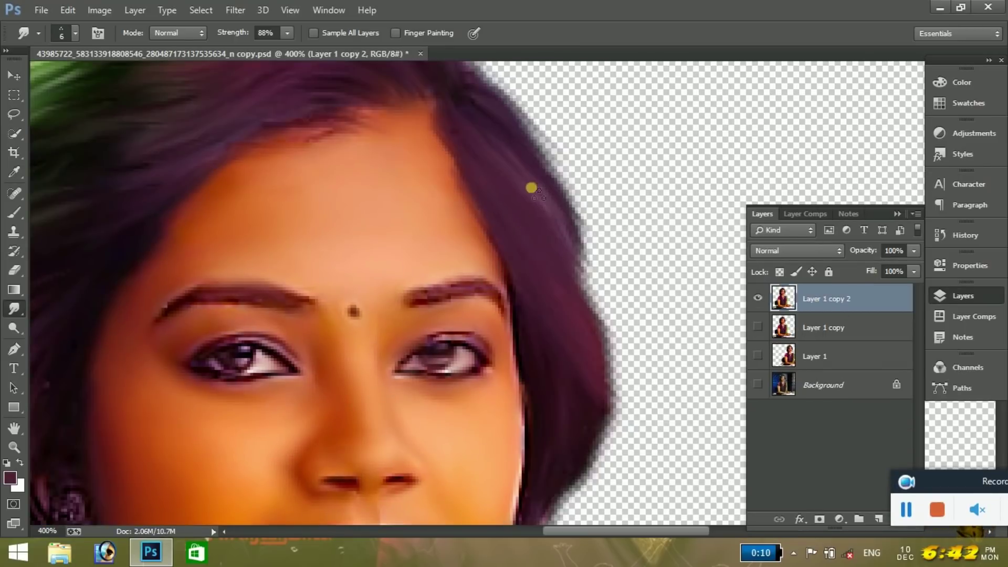
scroll(538, 270, down, 5)
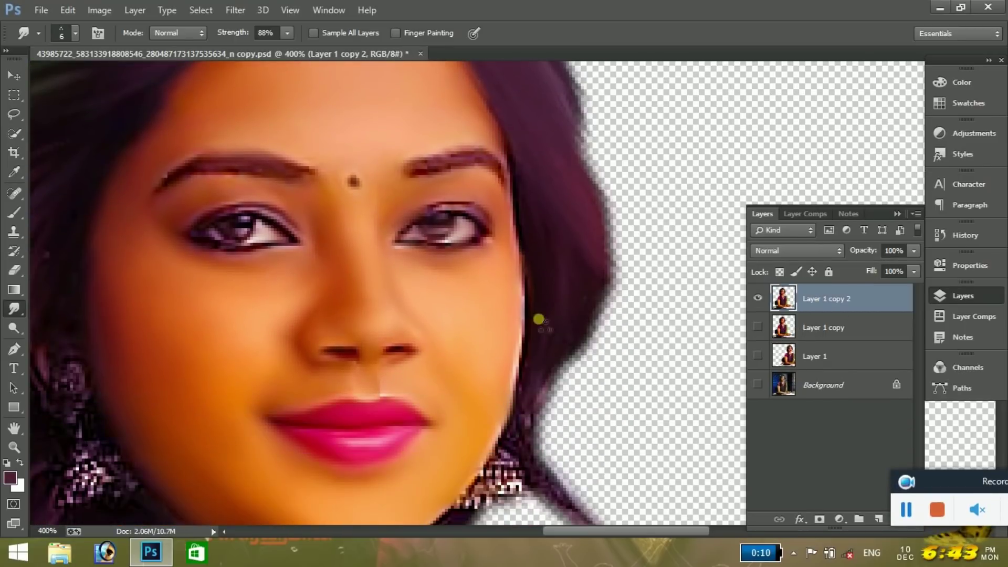
scroll(557, 368, down, 5)
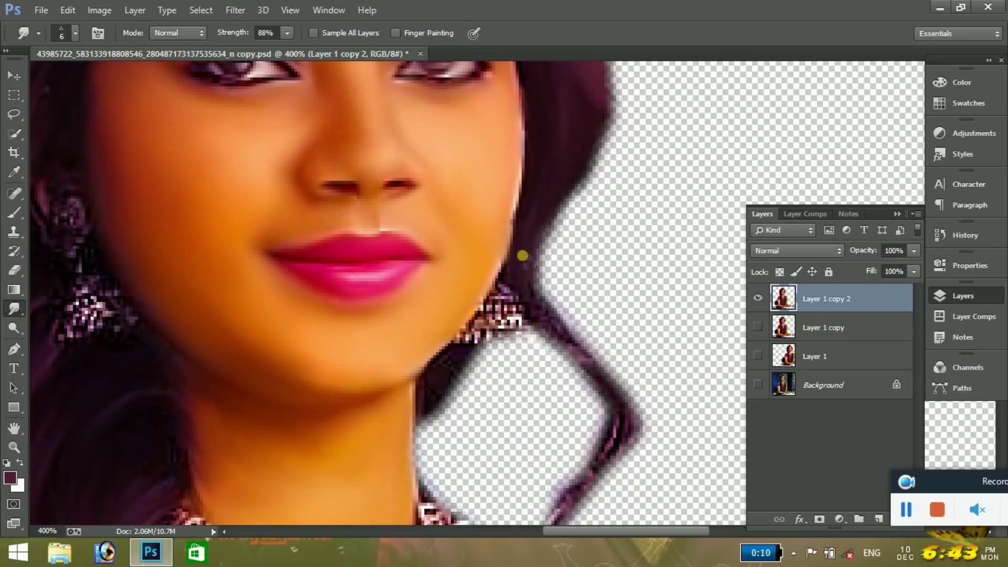
click(758, 385)
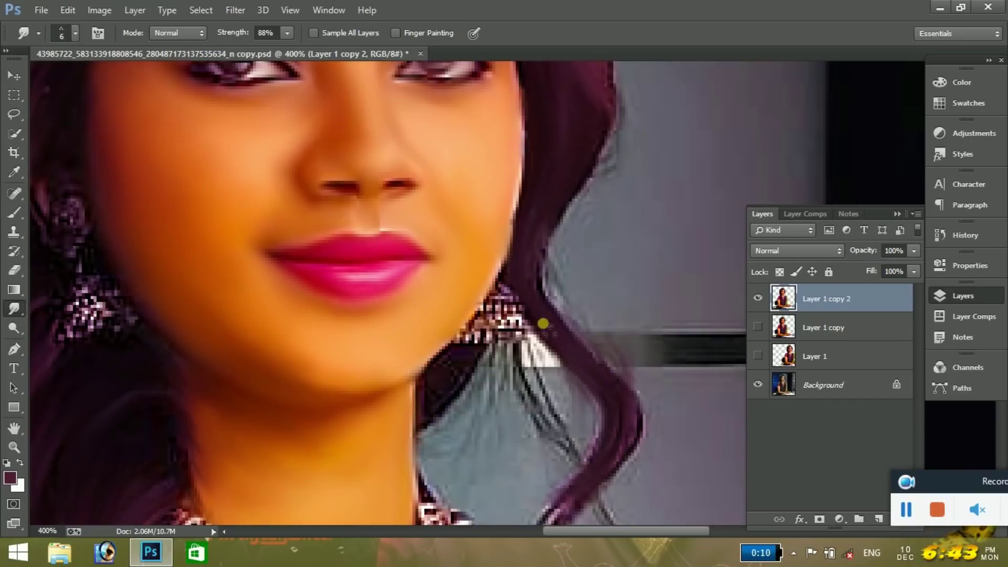
drag(546, 231, 513, 167)
key(ctrl+z)
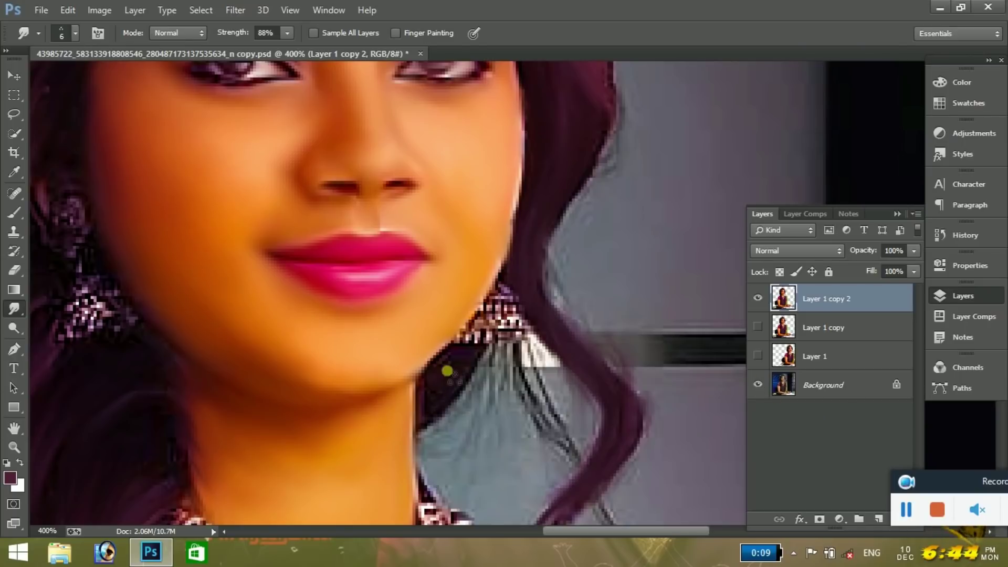
drag(453, 379, 559, 231)
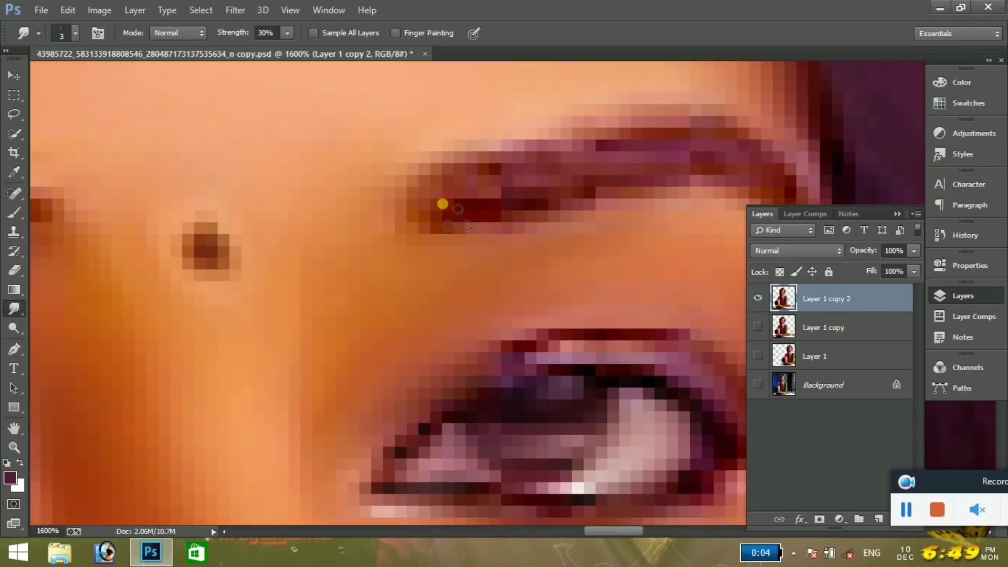
Step: Smooth both eyebrows into arches with a fine brush at 77%, zoomed to about 800%
key(7)
key(7)
key(bracketleft)
key(bracketleft)
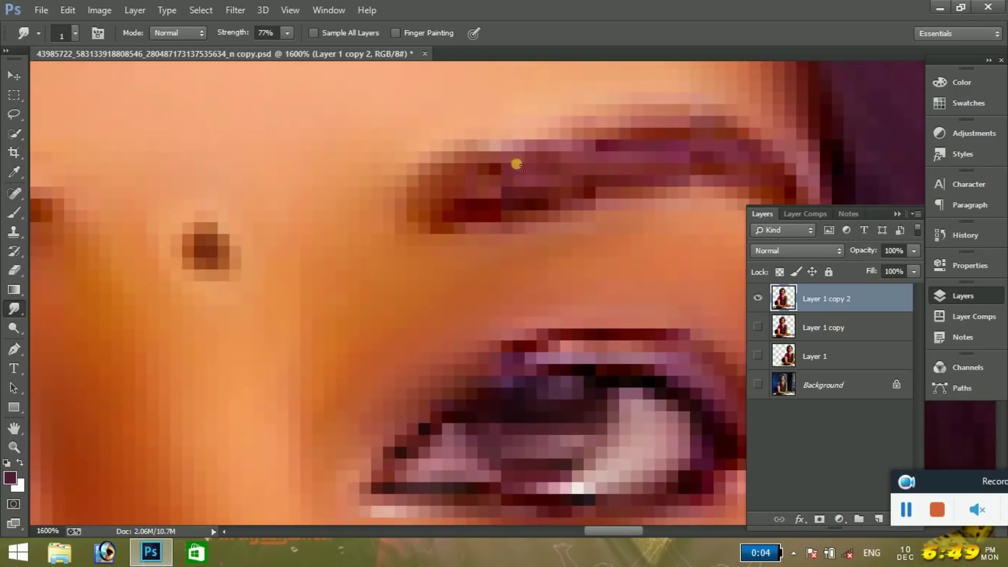
drag(488, 187, 638, 197)
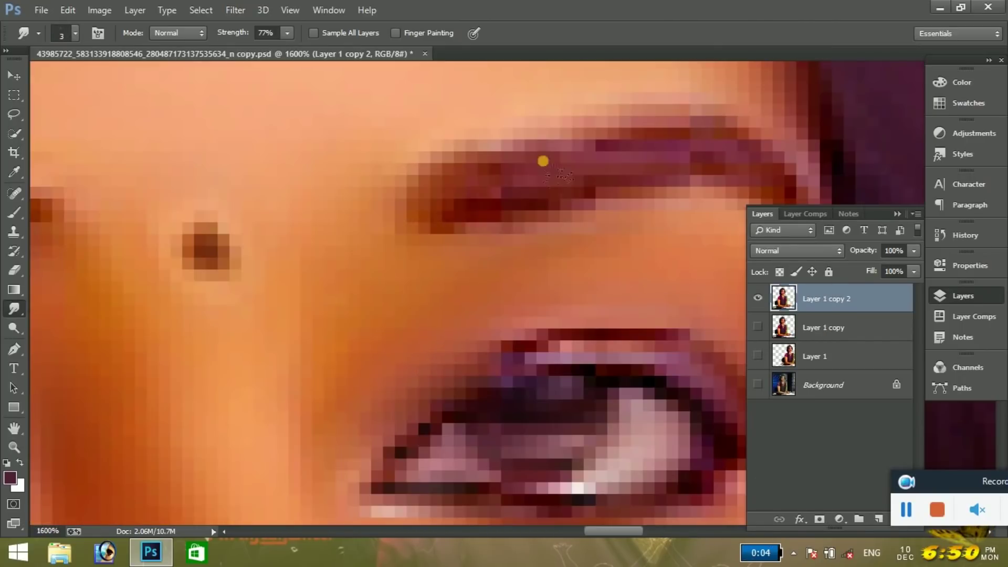
key(ctrl+0)
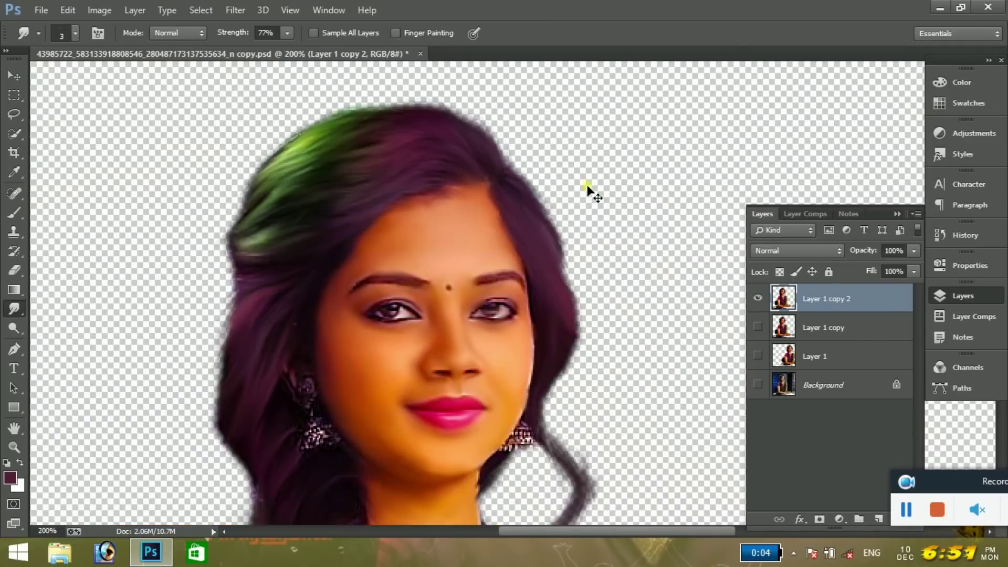
key(ctrl+plus)
key(ctrl+plus)
key(ctrl+plus)
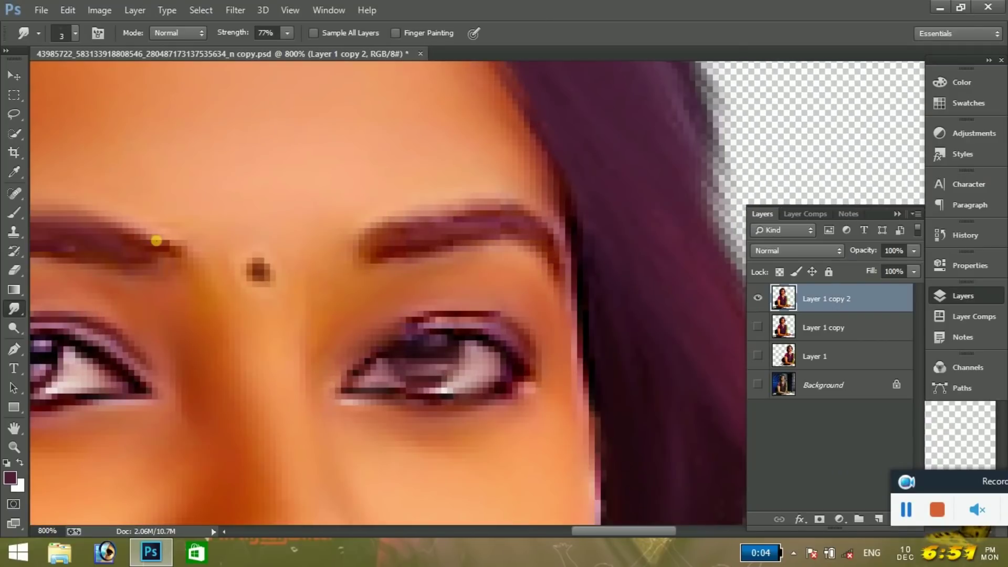
scroll(388, 257, left, 5)
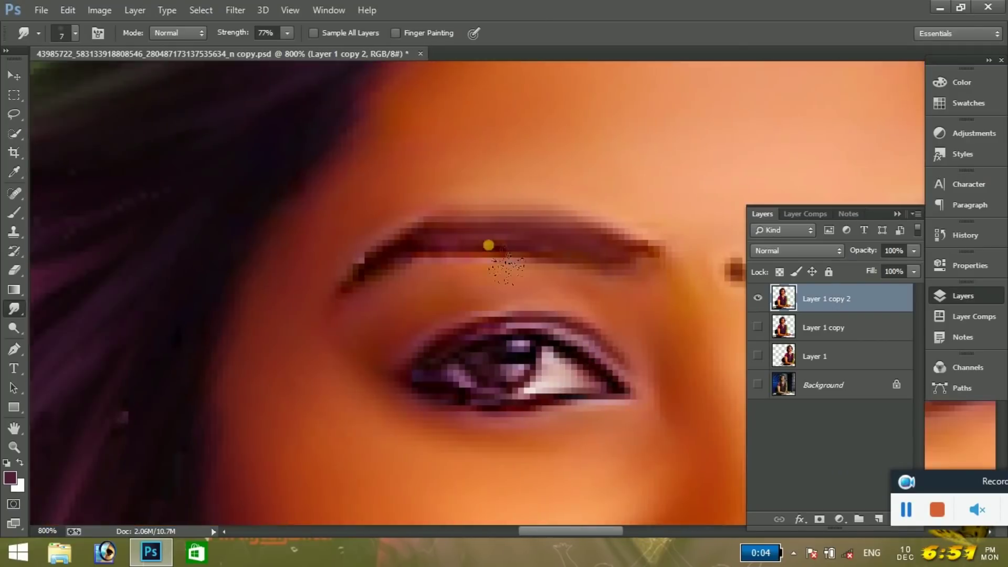
key(bracketleft)
key(bracketleft)
key(bracketleft)
key(ctrl+minus)
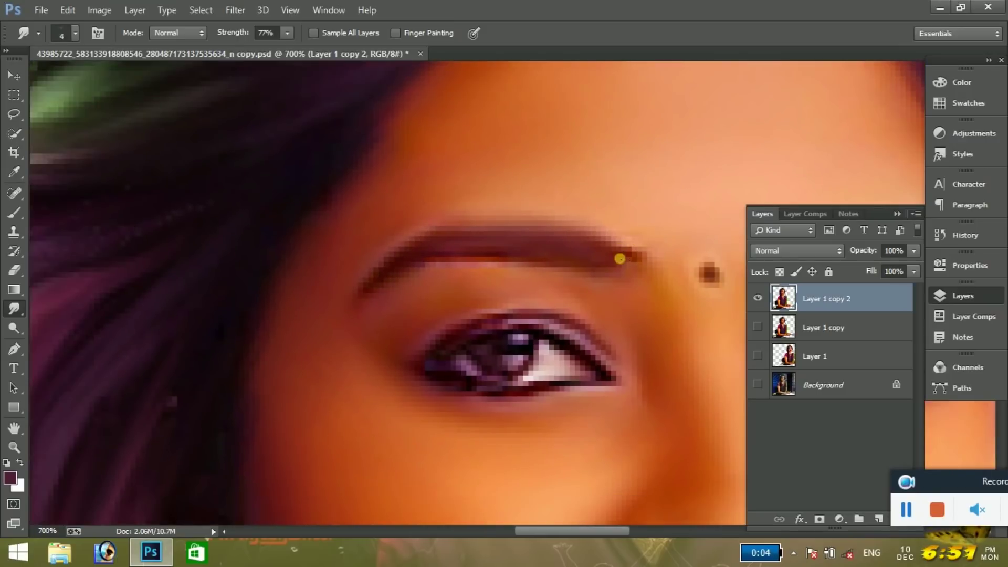
scroll(388, 272, right, 5)
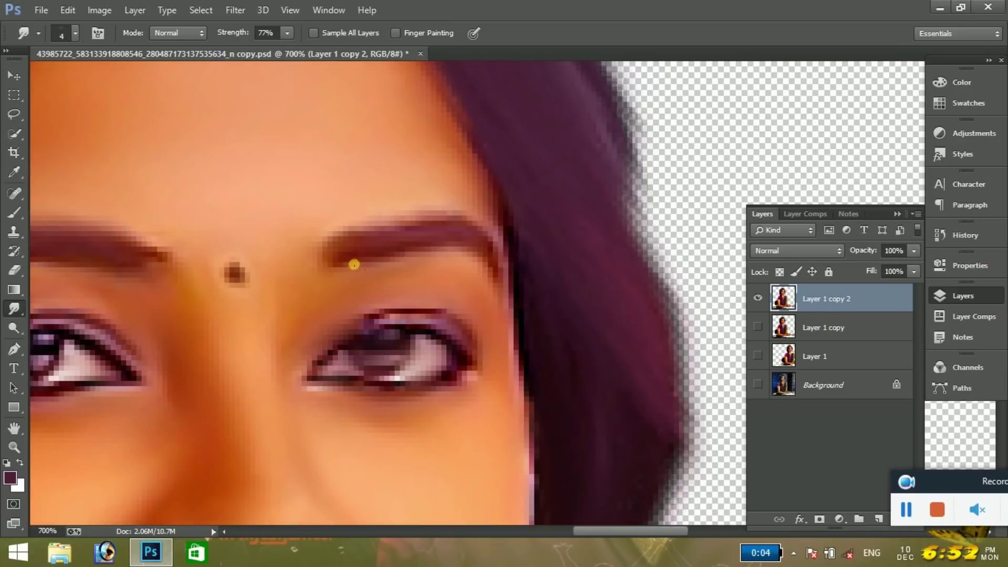
key(ctrl+minus)
key(ctrl+minus)
key(ctrl+minus)
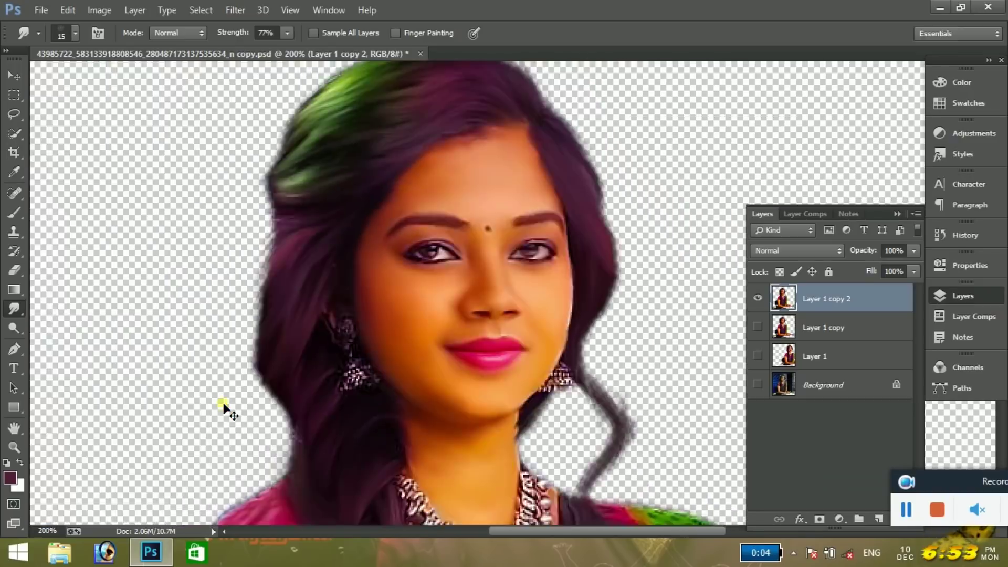
key(ctrl+minus)
Step: Open the blue cloudy background image and unlock its background layer
click(41, 10)
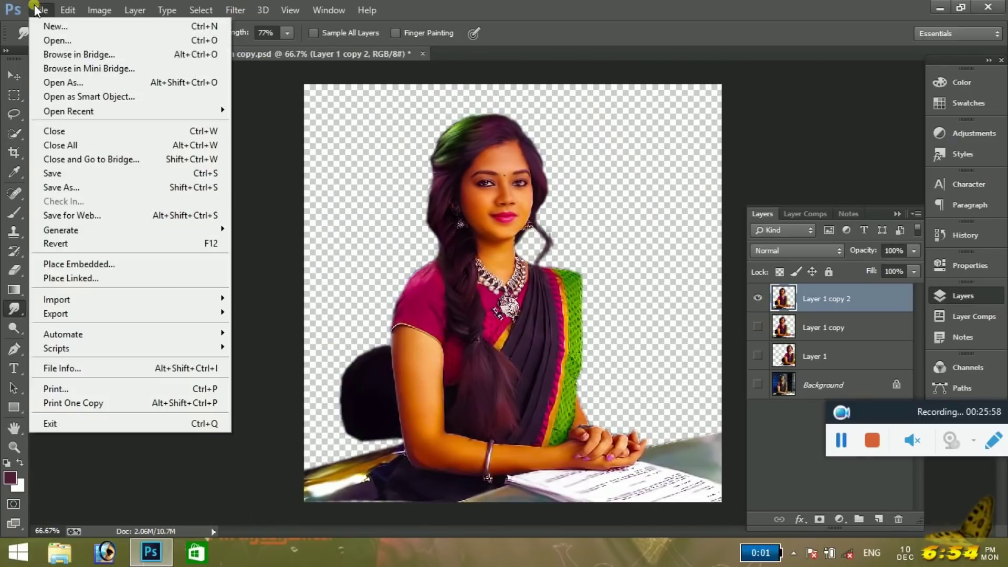
click(63, 40)
click(398, 137)
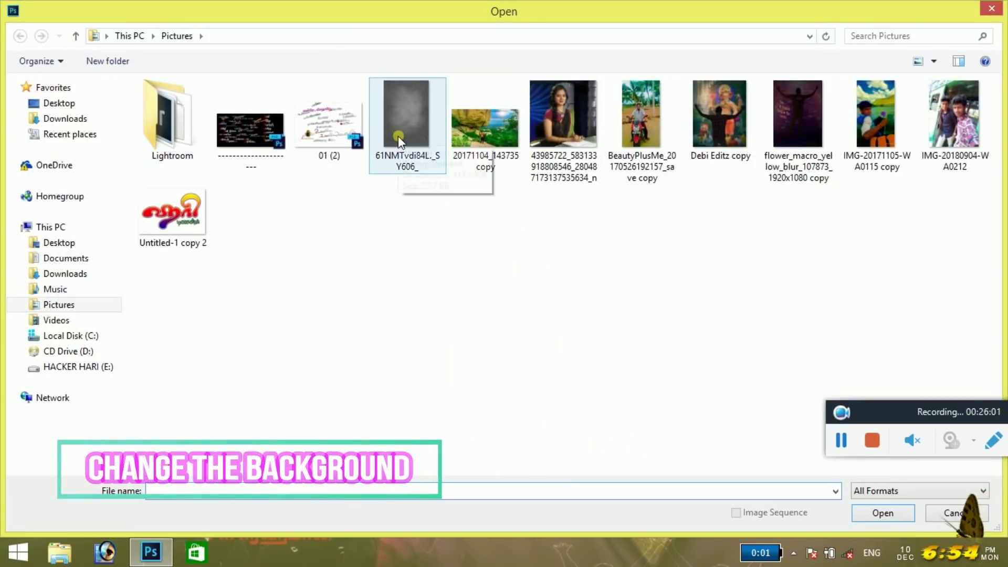
click(883, 513)
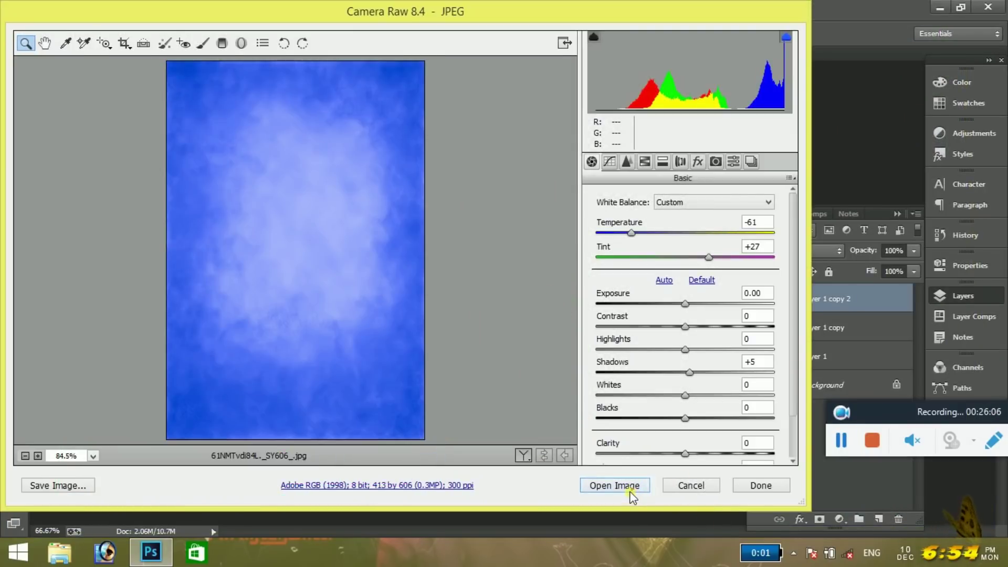
click(631, 492)
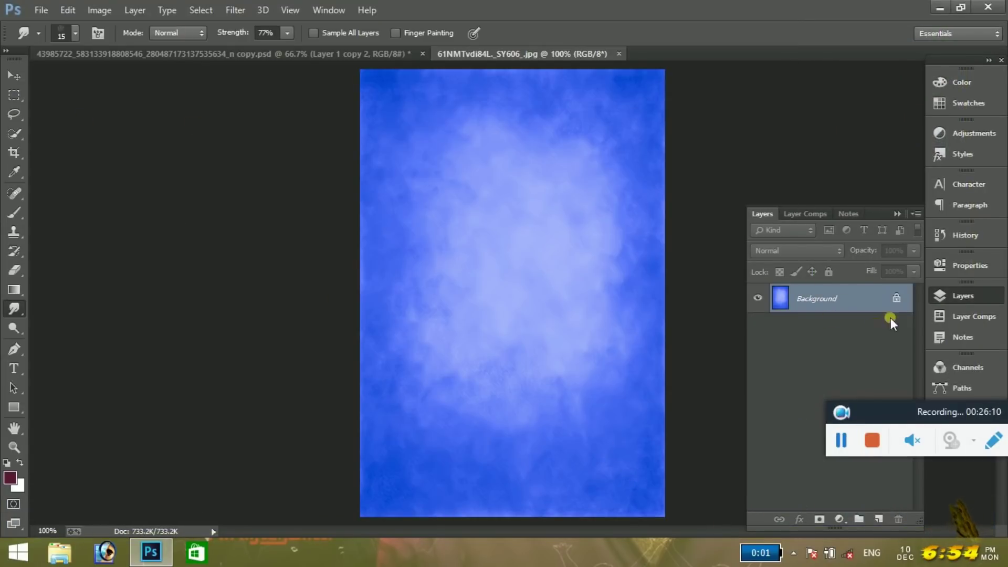
click(896, 298)
Step: Drag the blue layer into the portrait, scale it to fill the canvas, and place it below the woman
click(18, 75)
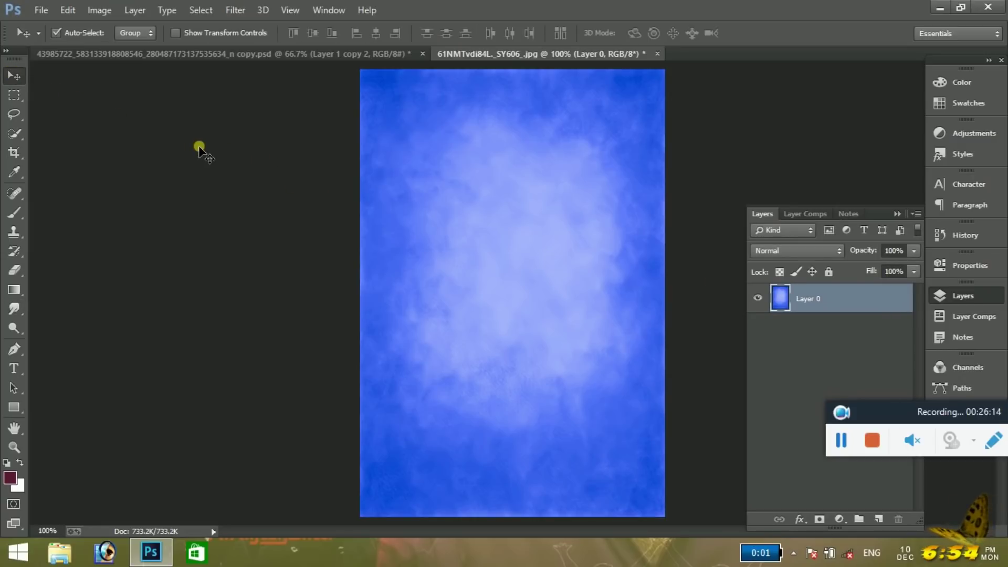
mouse_move(498, 225)
mouse_down()
mouse_move(424, 198)
mouse_move(426, 210)
mouse_up()
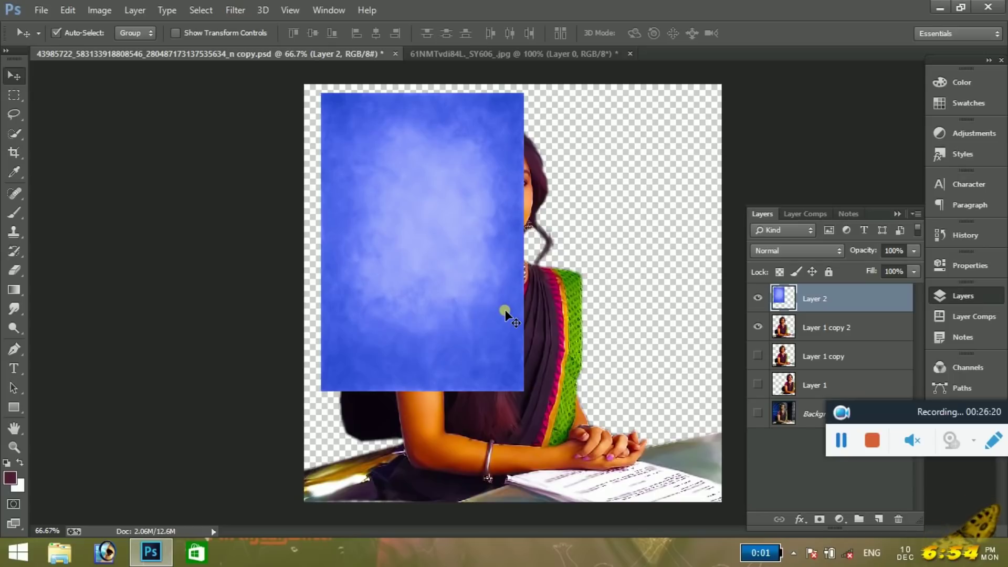
key(ctrl+t)
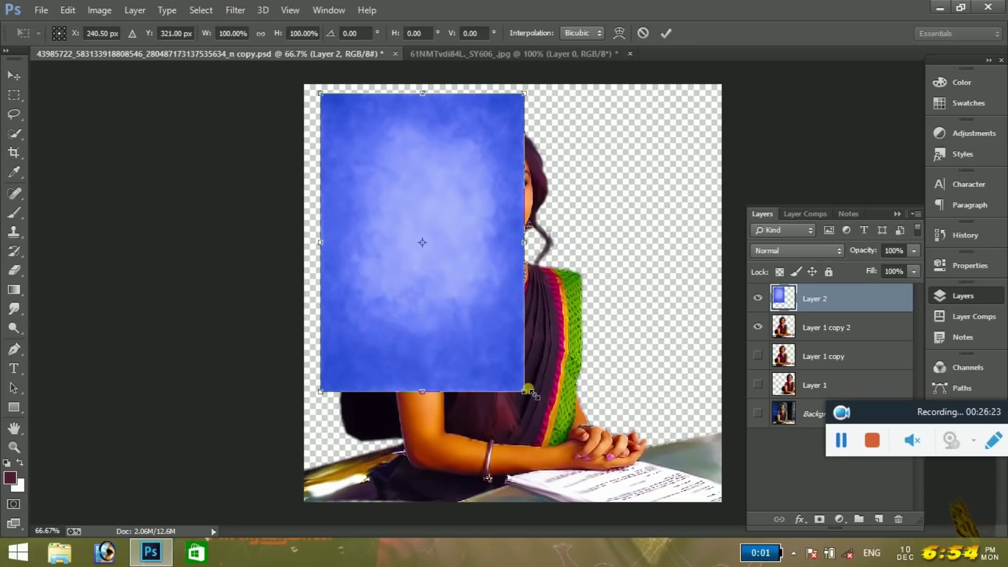
drag(525, 391, 1004, 487)
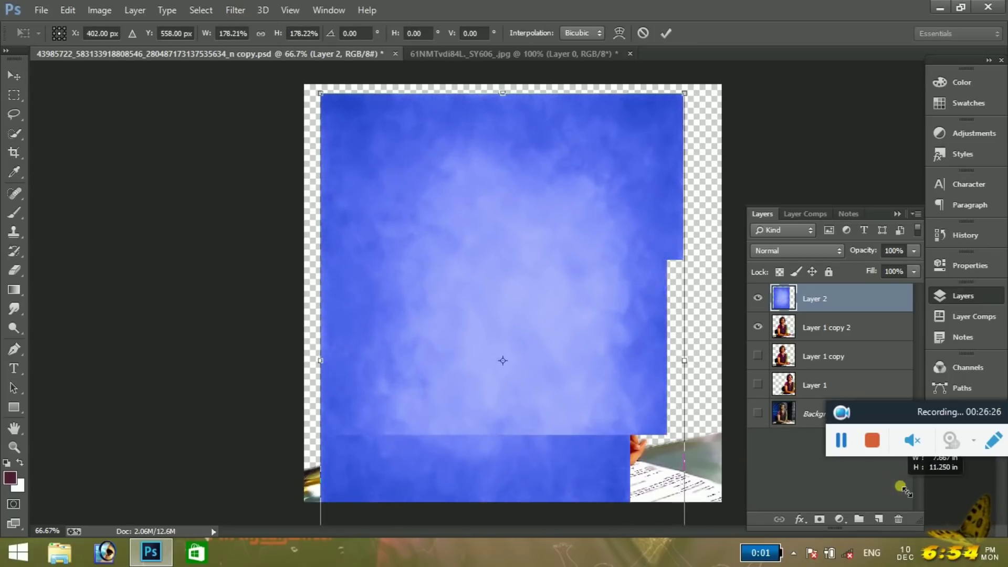
drag(1004, 488, 1006, 541)
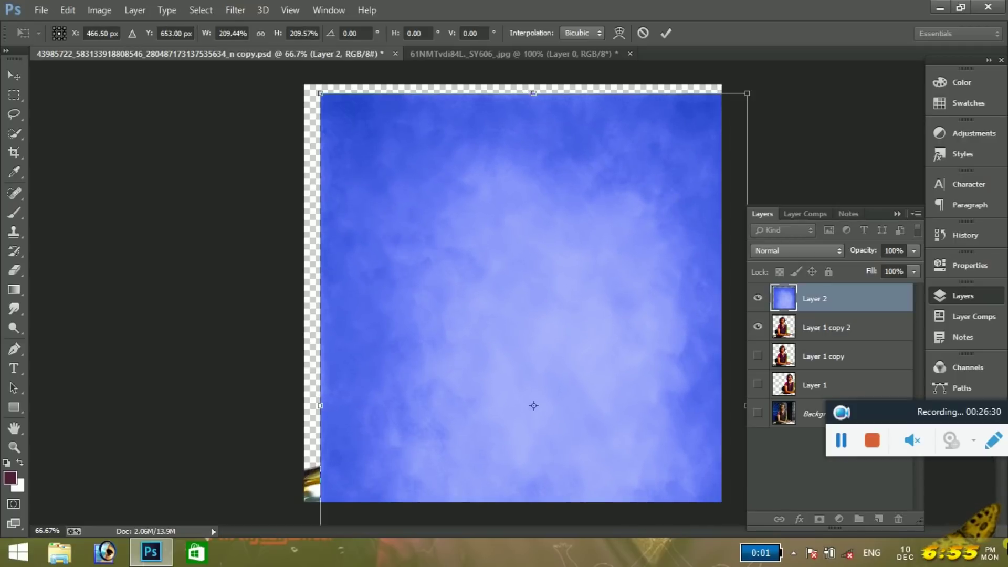
drag(591, 366, 567, 328)
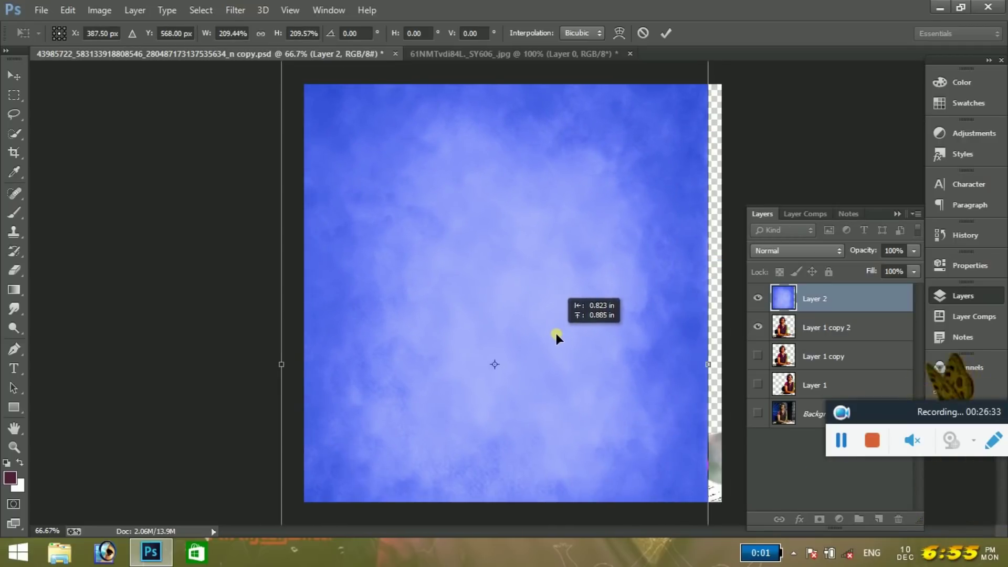
key(Return)
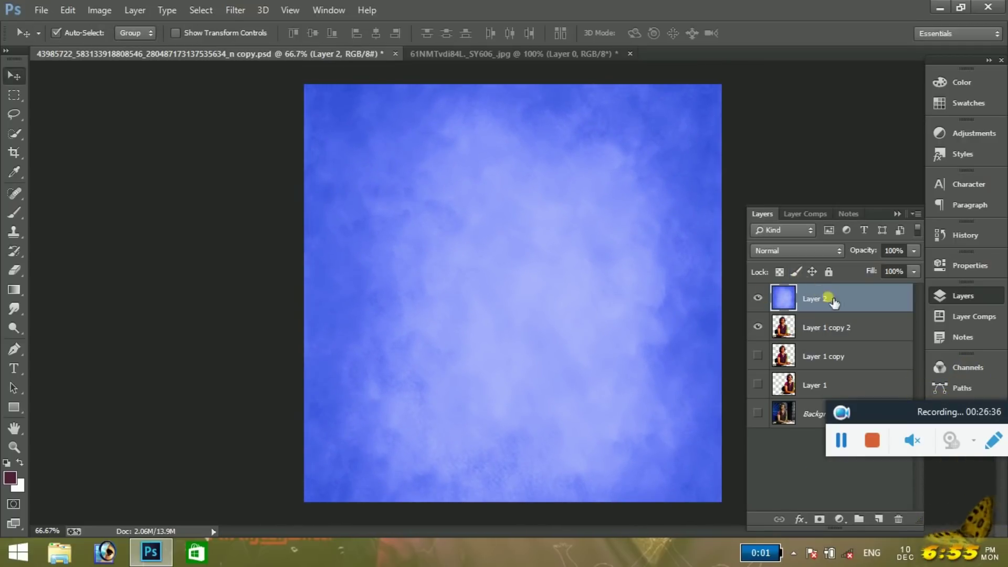
key(ctrl+bracketleft)
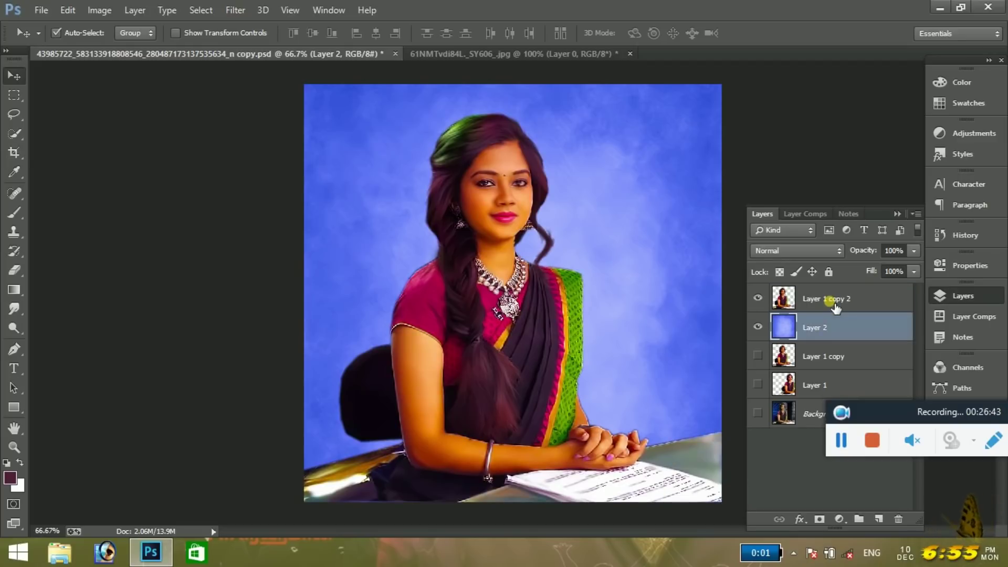
Step: Browse the blend modes, then zoom in and bring the woman's face into view
click(789, 253)
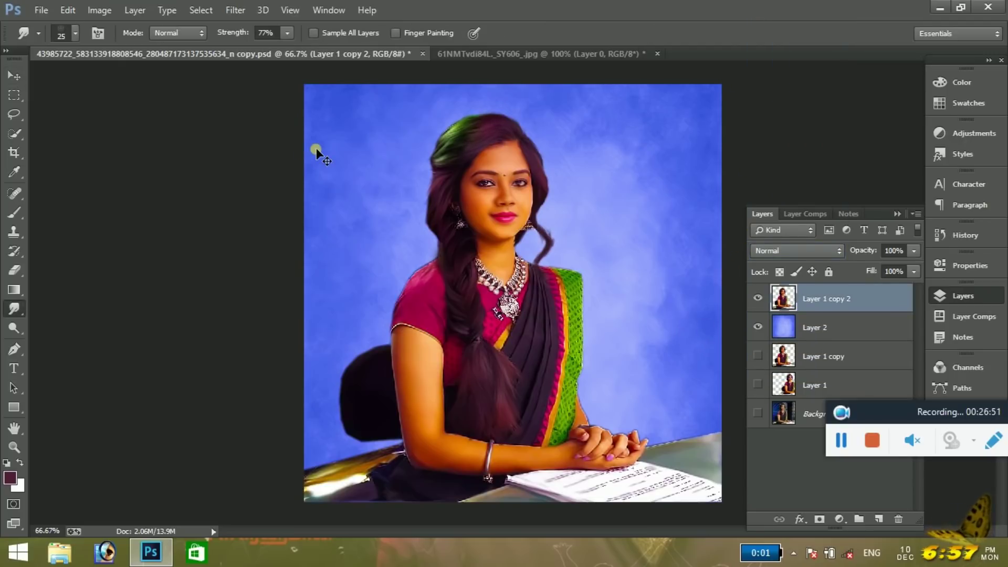
key(ctrl+plus)
key(ctrl+plus)
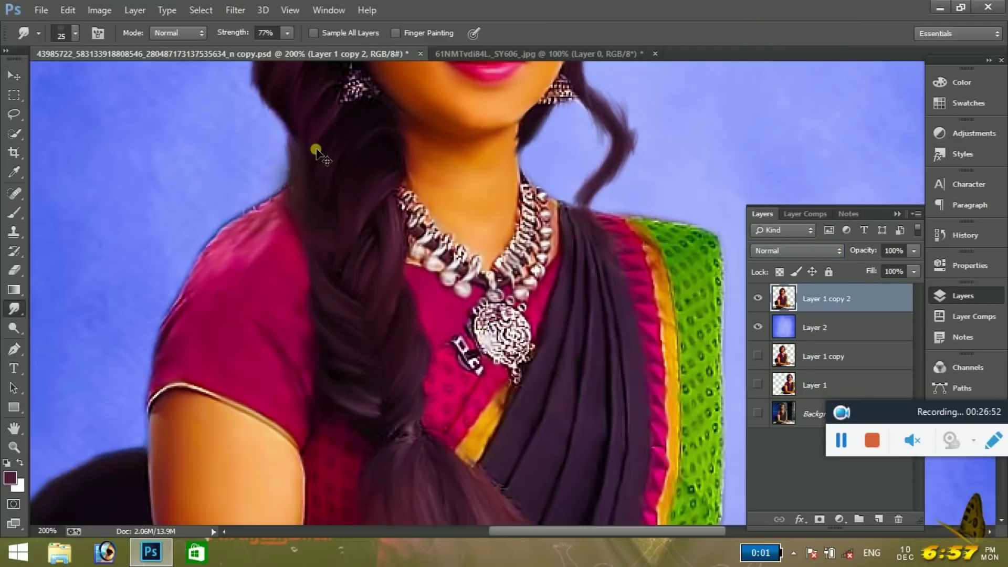
key(ctrl+plus)
click(9, 429)
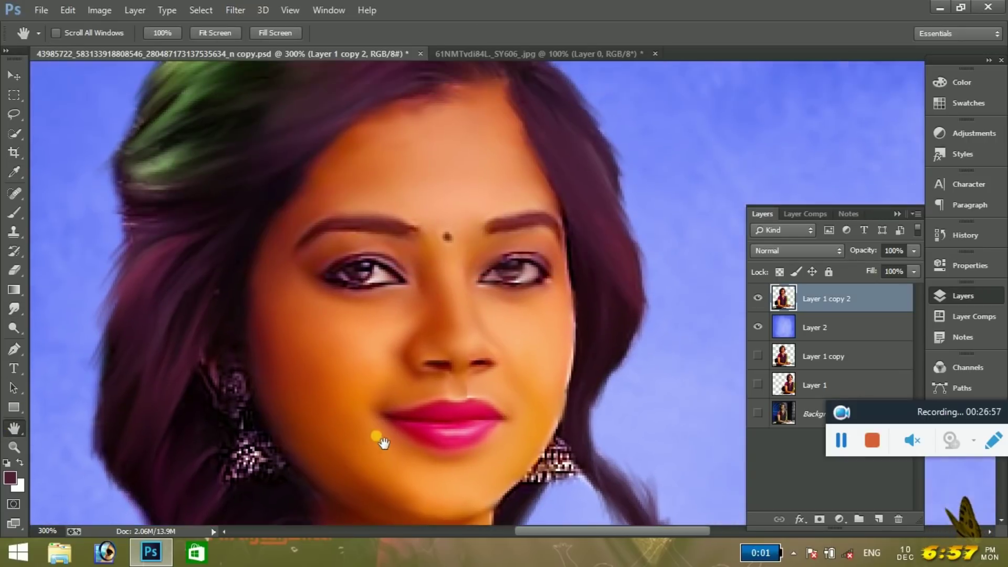
drag(452, 158, 475, 393)
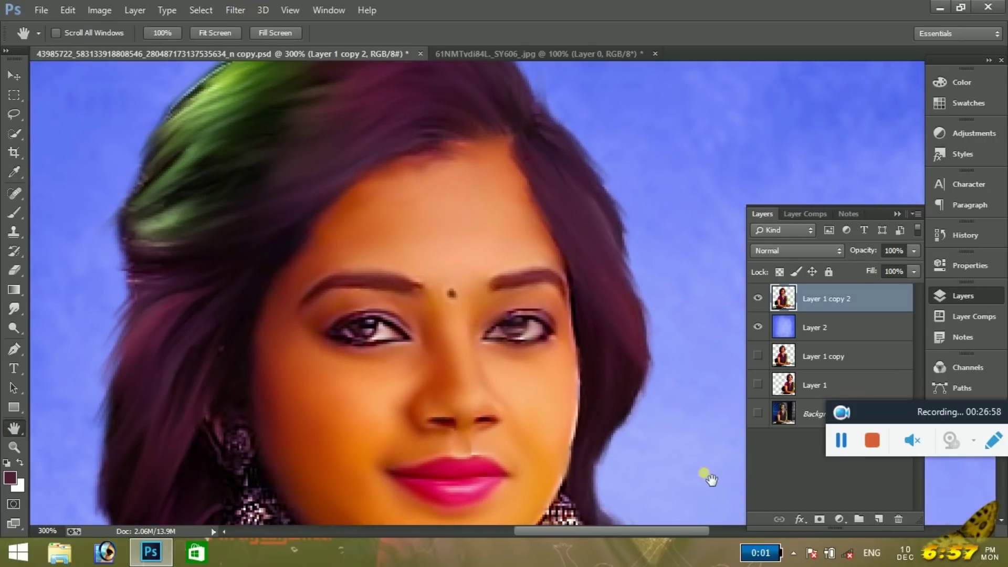
Step: On a new layer, paint pink e70685 over both eyelids with the Brush
click(879, 519)
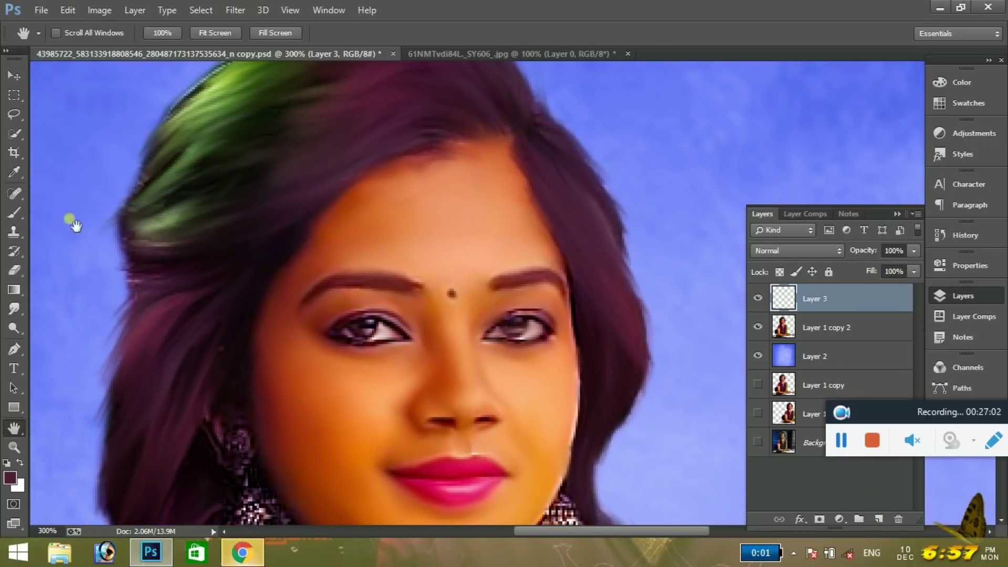
key(ctrl+plus)
key(ctrl+plus)
key(ctrl+plus)
click(9, 477)
click(770, 303)
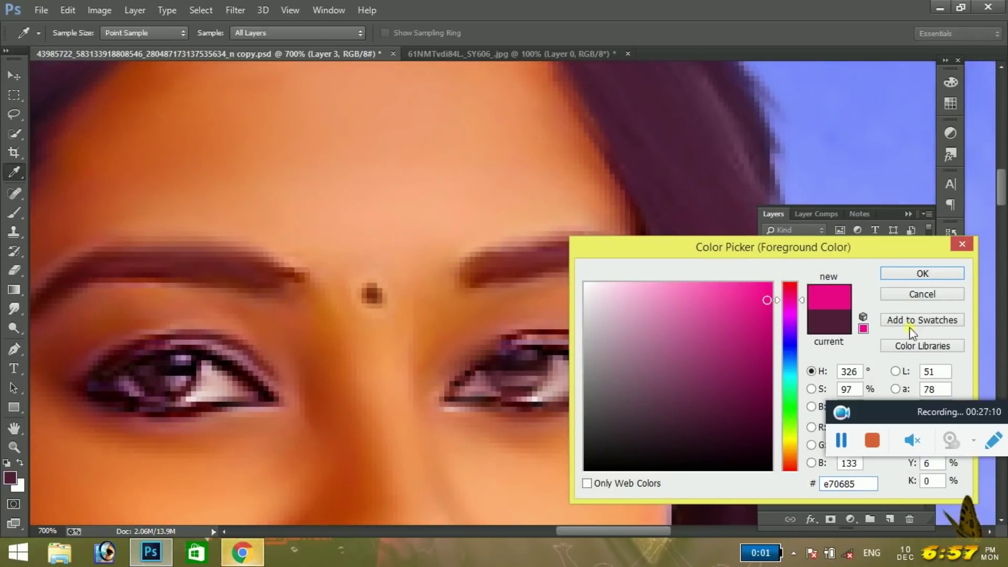
key(Return)
click(14, 212)
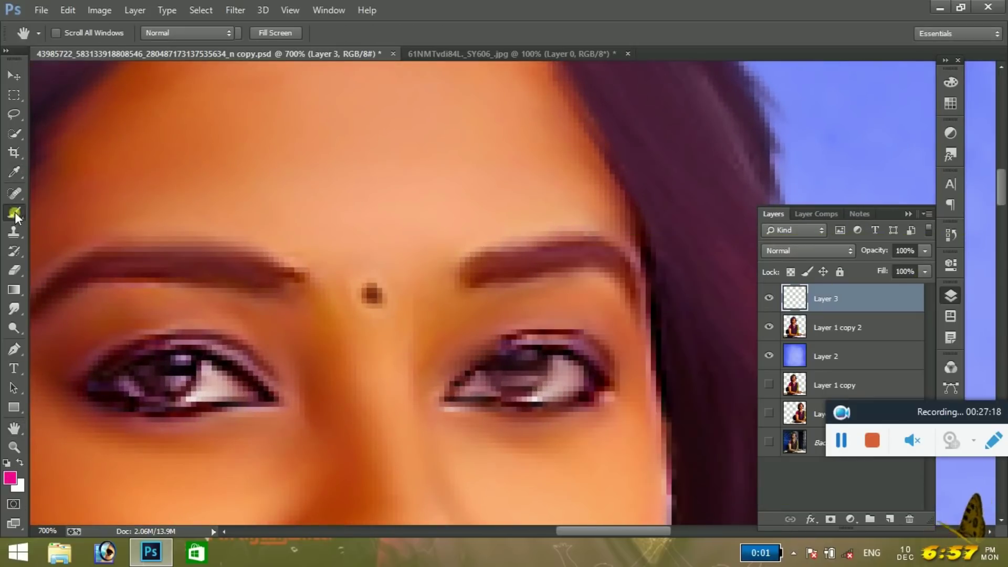
mouse_move(462, 333)
mouse_down()
mouse_move(506, 304)
mouse_move(475, 327)
mouse_up()
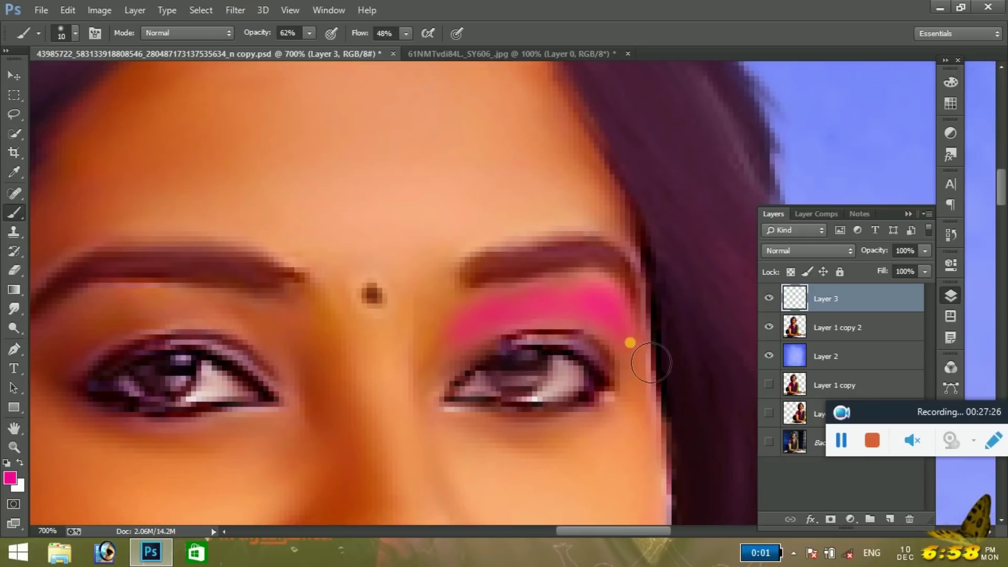
drag(291, 315, 42, 341)
Step: Set the eyeshadow layer's blend mode to Color and view the whole portrait
key(ctrl+minus)
key(ctrl+minus)
key(ctrl+minus)
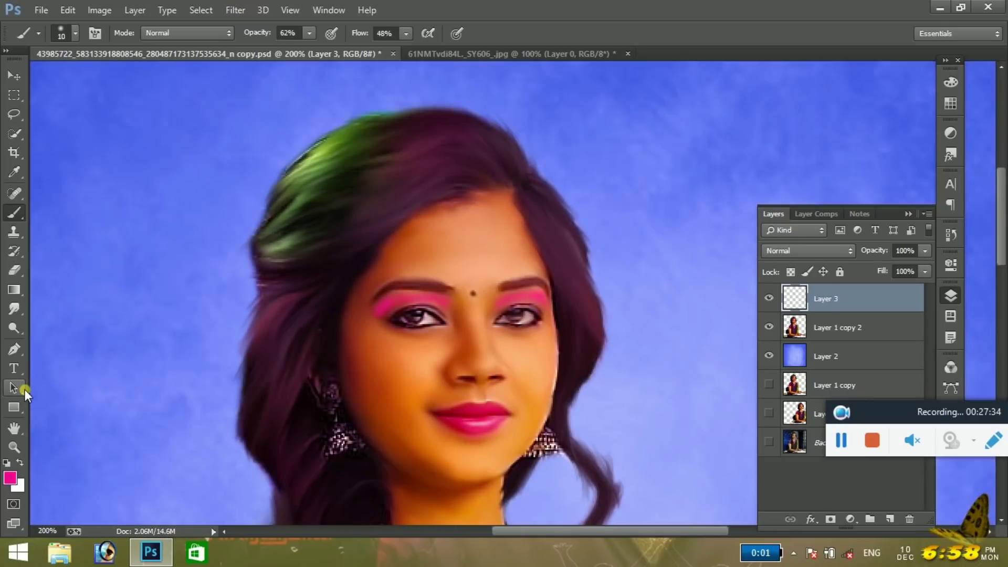
key(ctrl+minus)
key(ctrl+minus)
click(14, 388)
click(809, 250)
click(770, 361)
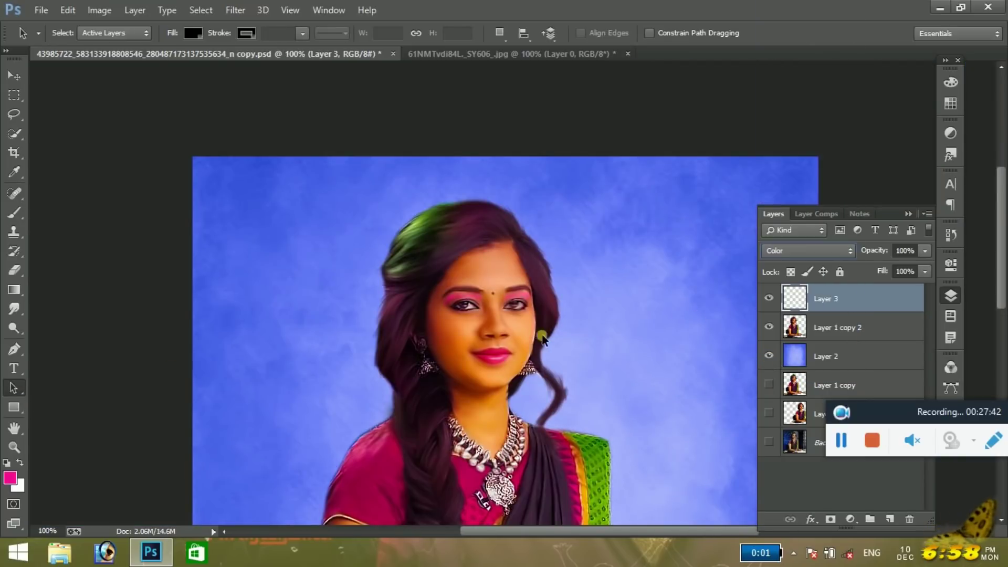
key(ctrl+plus)
key(ctrl+plus)
key(ctrl+plus)
key(ctrl+plus)
click(12, 216)
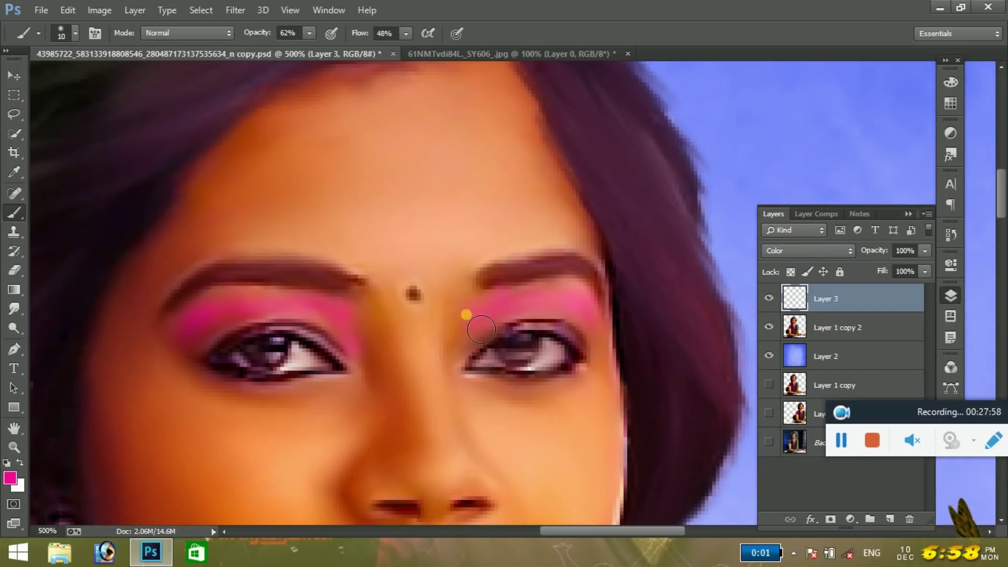
key(ctrl+minus)
key(ctrl+minus)
key(ctrl+minus)
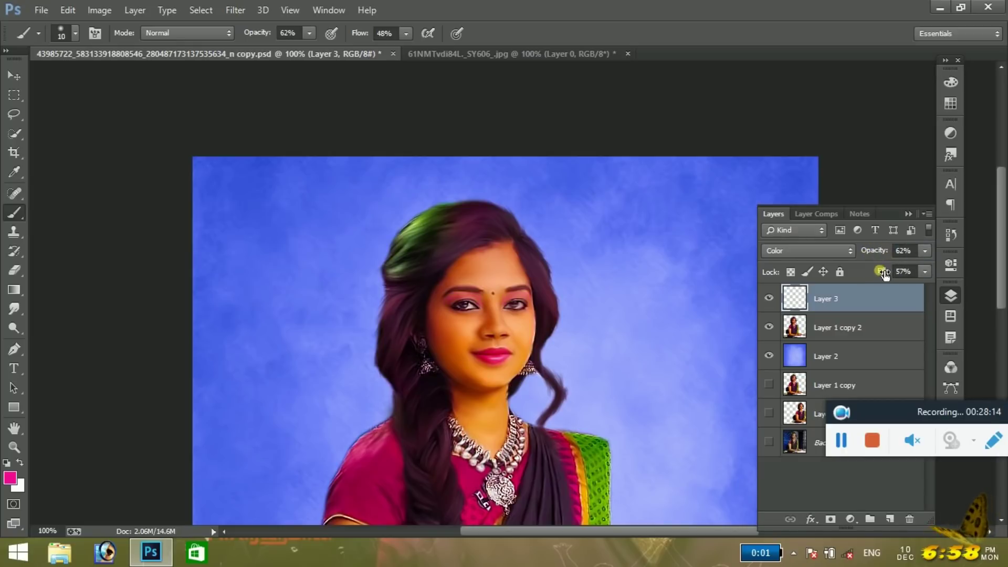
key(ctrl+minus)
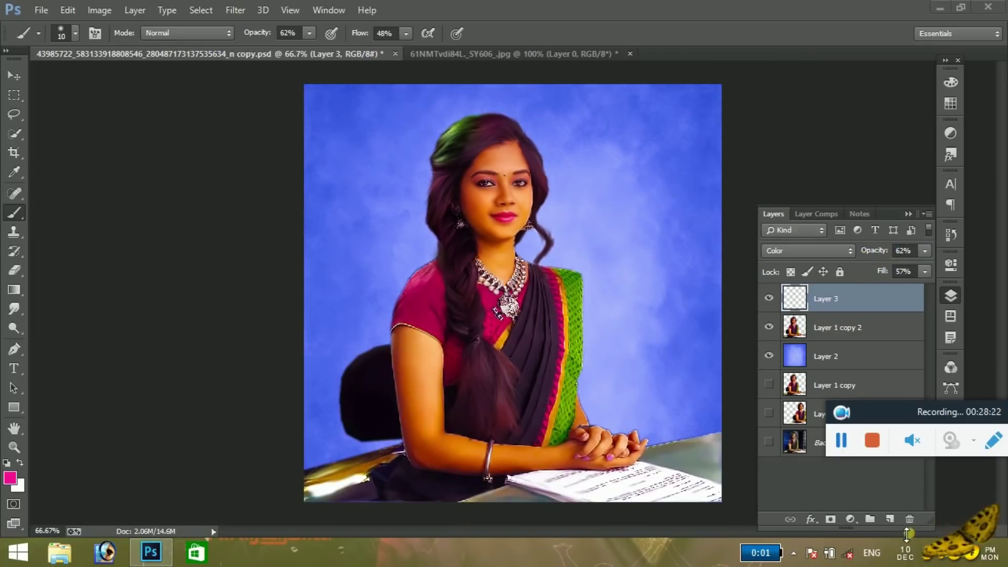
Step: On a new yellow layer below the woman, paint a large 400 px glow around her head
click(890, 519)
click(10, 478)
drag(786, 462, 786, 441)
click(934, 272)
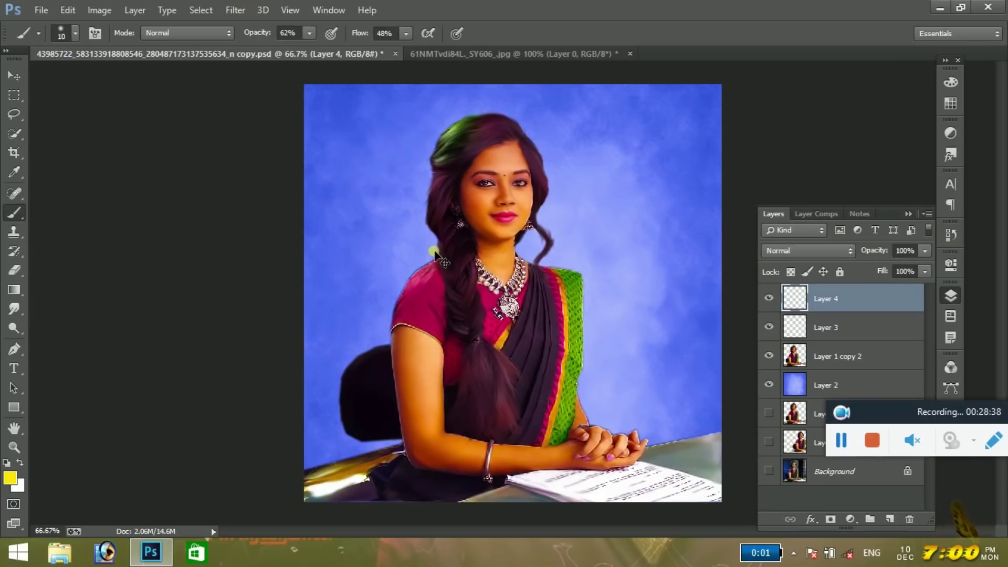
key(ctrl+bracketleft)
key(ctrl+bracketleft)
key(bracketright)
key(bracketright)
key(bracketright)
mouse_move(450, 338)
mouse_down()
mouse_move(608, 269)
mouse_move(531, 368)
mouse_move(589, 368)
mouse_move(576, 347)
mouse_up()
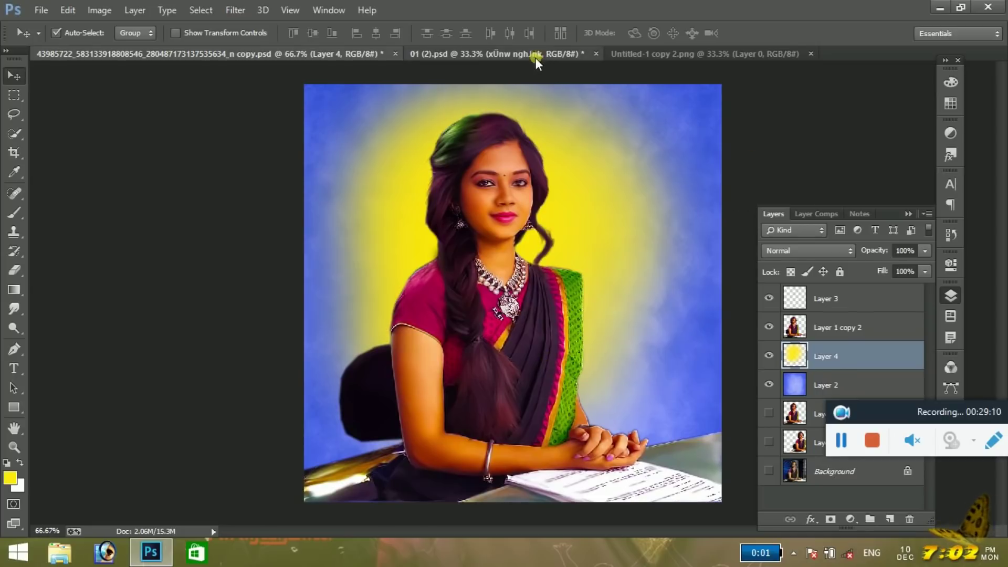
click(536, 54)
Step: Bring the Tamil text from 01 (2).psd into the portrait and scale it top-right
drag(505, 263, 651, 217)
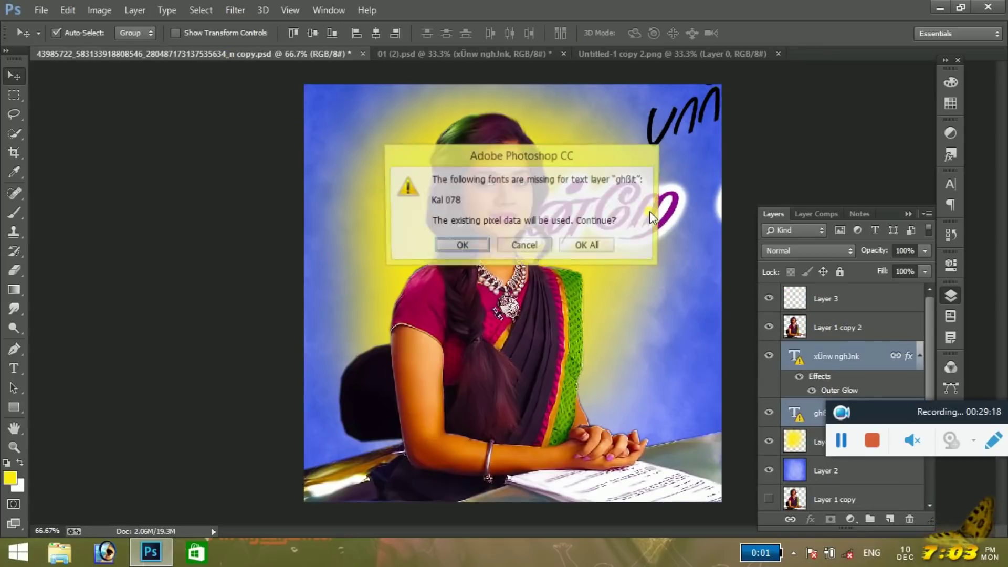
key(Return)
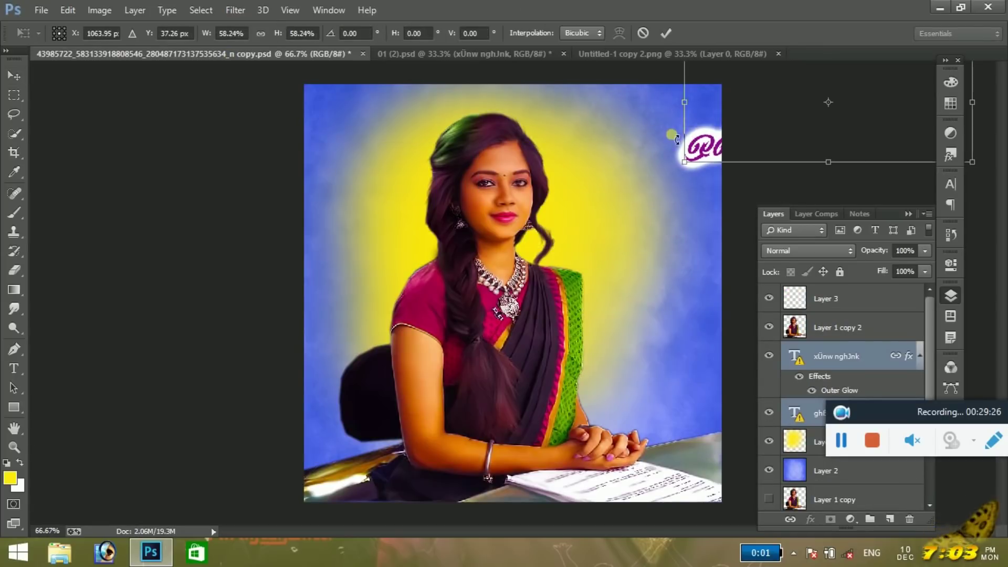
mouse_move(677, 139)
mouse_down()
mouse_move(604, 131)
mouse_move(625, 158)
mouse_move(599, 157)
mouse_up()
drag(560, 196, 633, 200)
key(Return)
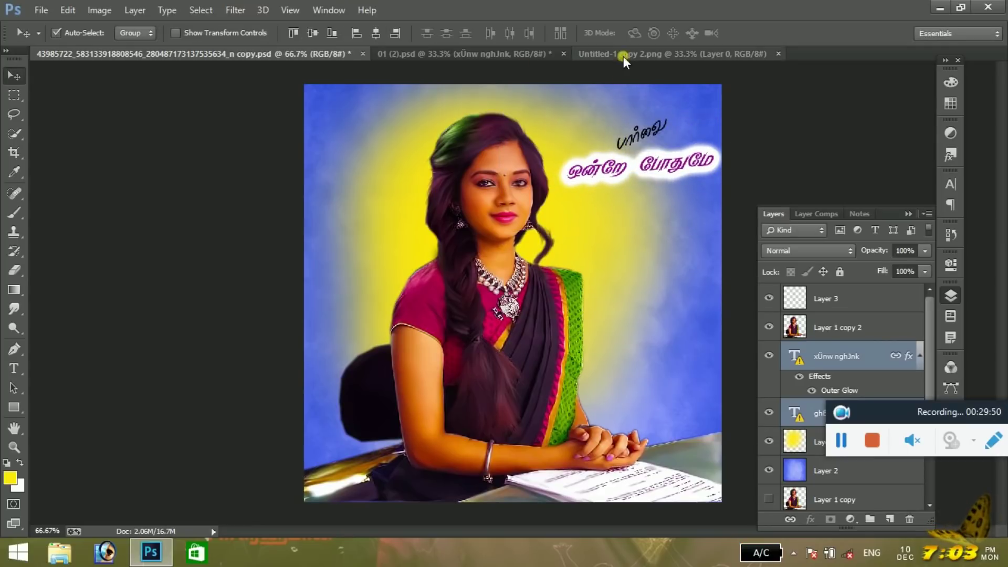
Step: Bring the logo from Untitled-1 copy 2.png in and scale it bottom-right
click(620, 54)
drag(444, 294, 671, 374)
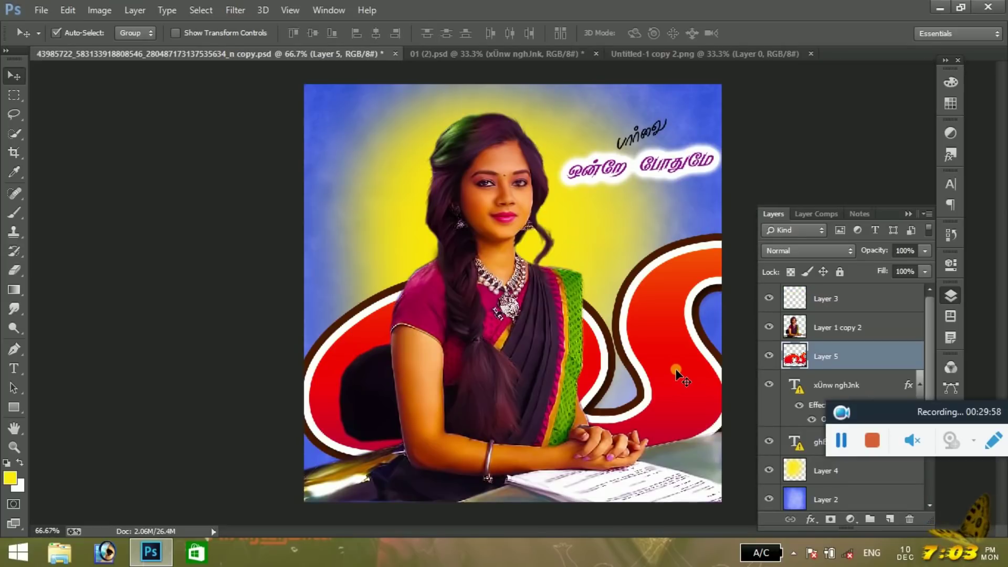
key(ctrl+minus)
key(ctrl+t)
mouse_move(664, 336)
mouse_down()
mouse_move(530, 200)
mouse_move(462, 185)
mouse_move(660, 411)
mouse_up()
key(Return)
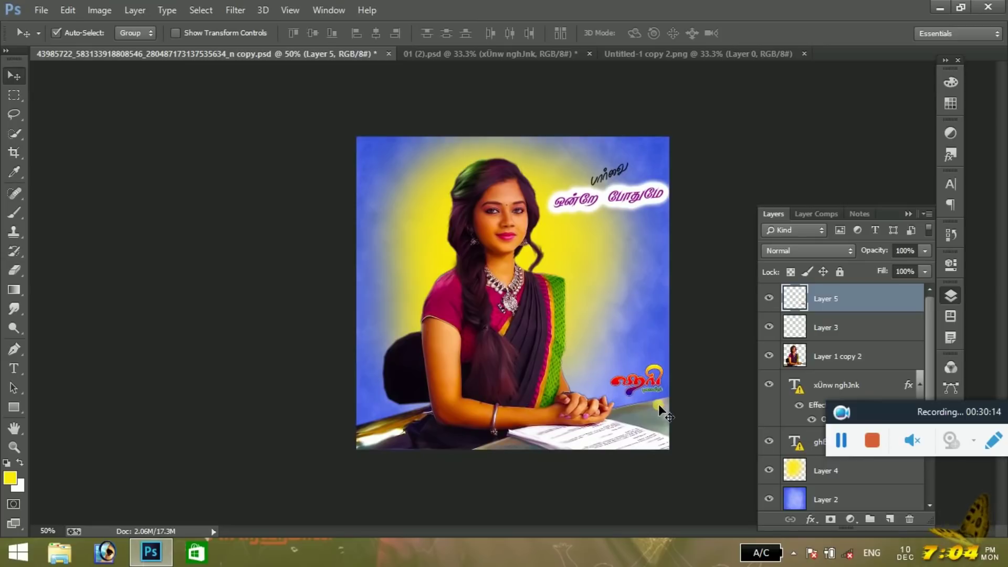
Step: Merge visible layers, stroke a 29 px yellow border, and add a Color Lookup adjustment
right_click(872, 307)
click(709, 433)
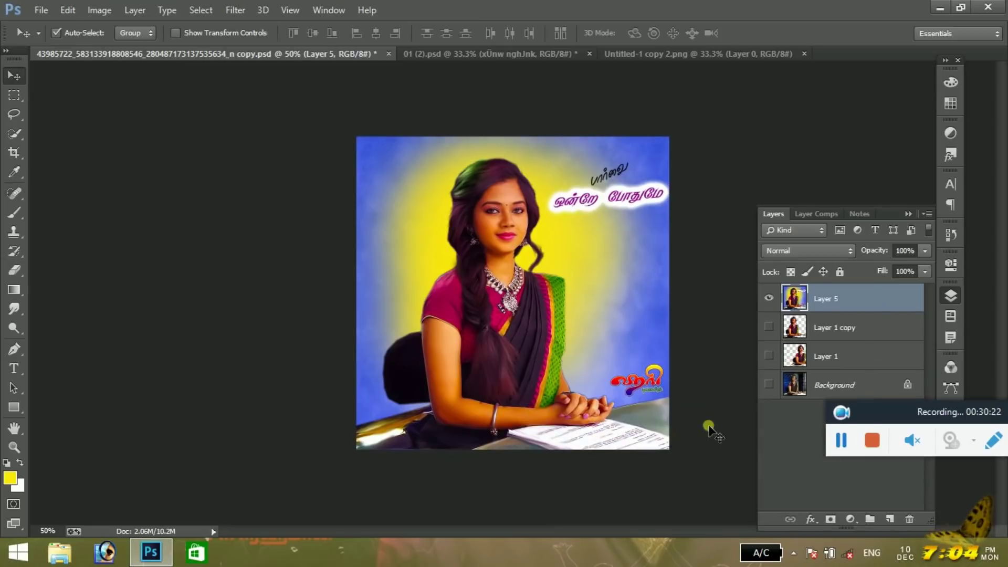
click(68, 10)
click(105, 213)
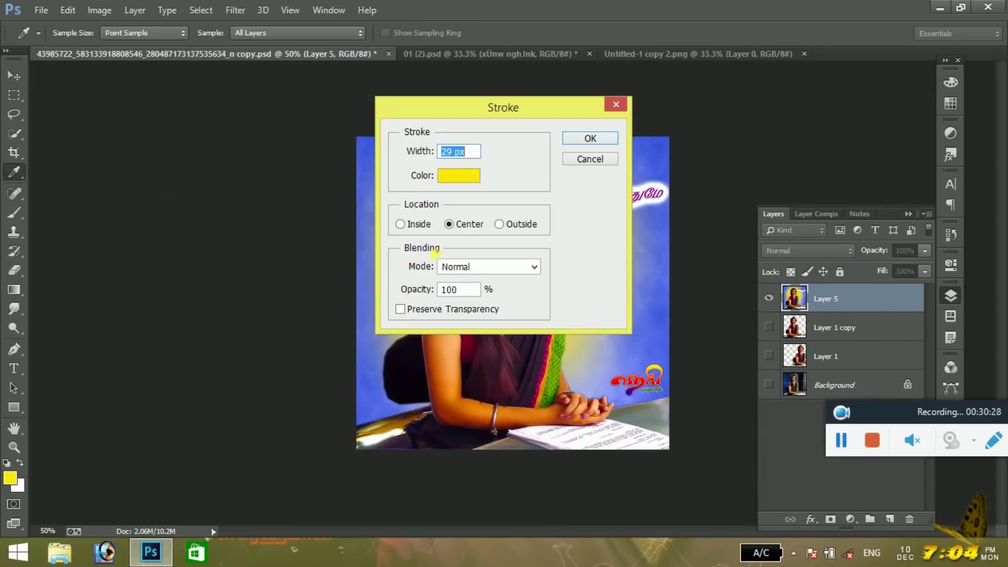
click(590, 138)
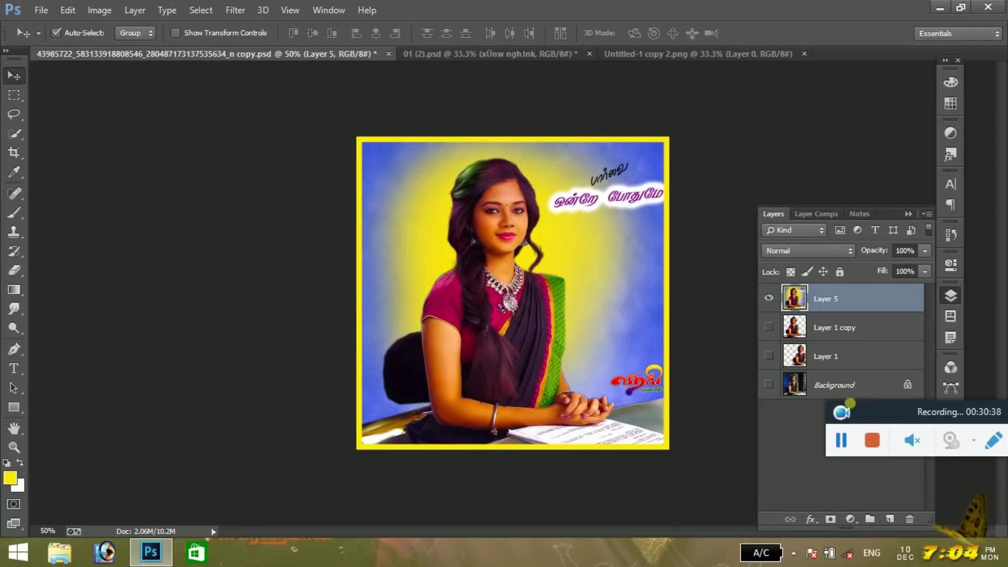
click(850, 518)
click(896, 424)
Step: Set the Color Lookup 3DLUT file to Crisp_Winter.look
click(853, 299)
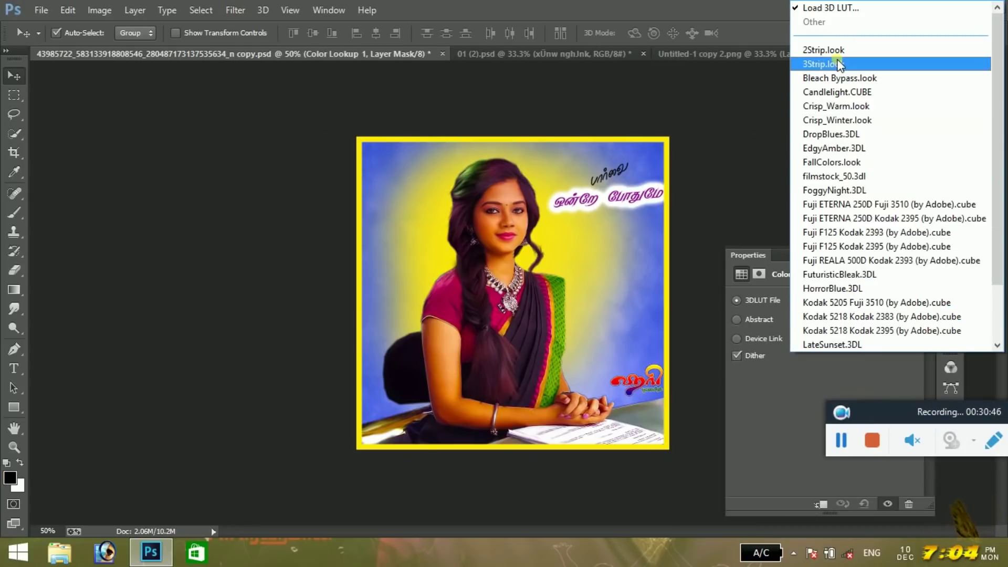
click(830, 62)
key(Down)
key(Down)
key(Down)
key(Down)
key(Down)
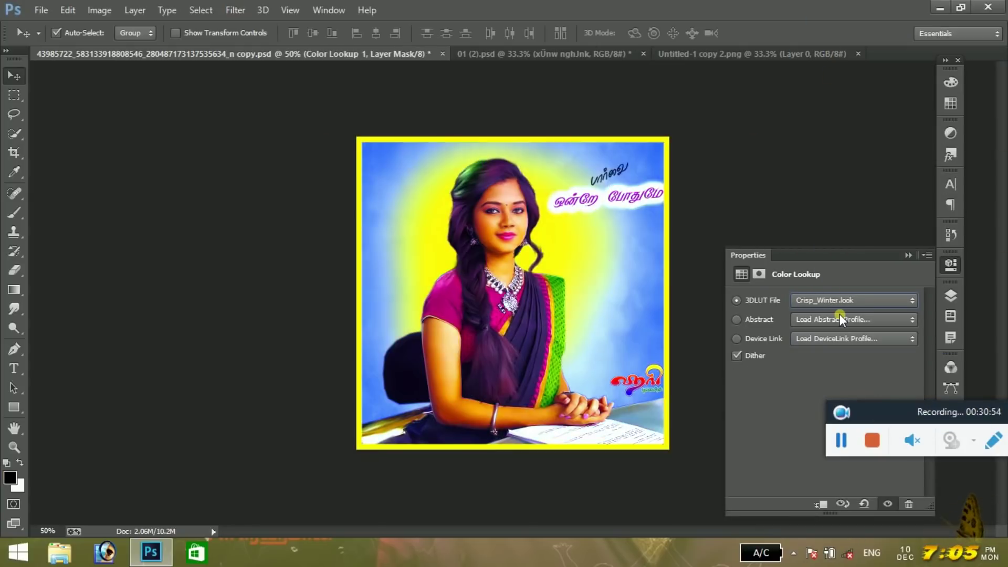
click(901, 256)
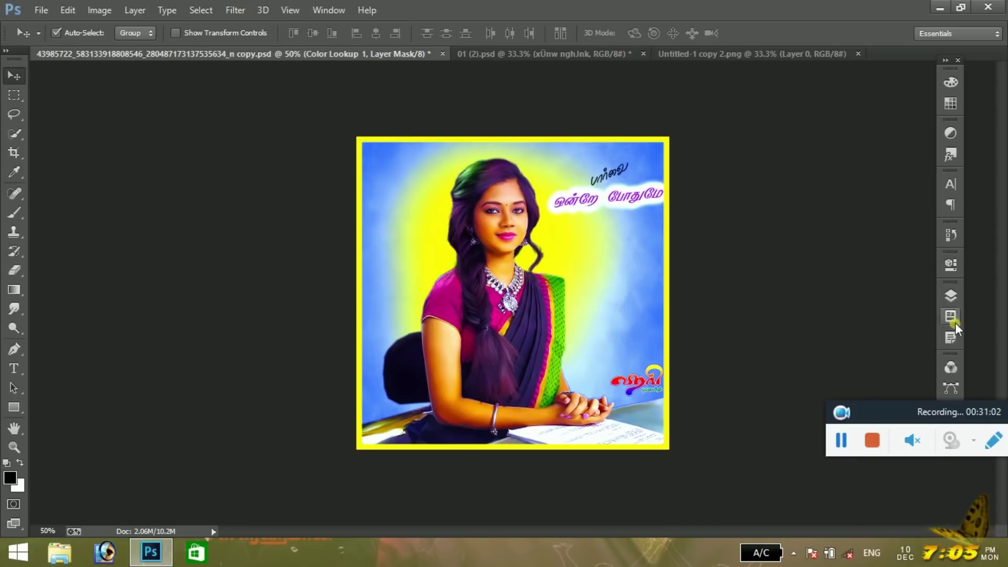
Step: Brush the adjustment's layer mask black over the woman to keep her colours
click(951, 295)
click(15, 212)
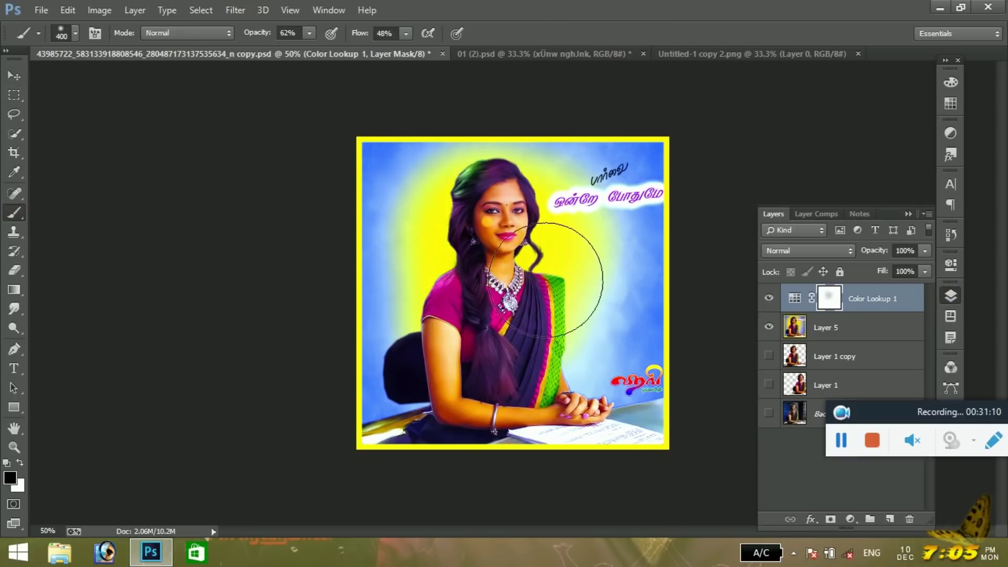
mouse_move(592, 326)
mouse_down()
mouse_move(540, 484)
mouse_move(601, 360)
mouse_move(574, 435)
mouse_move(681, 446)
mouse_up()
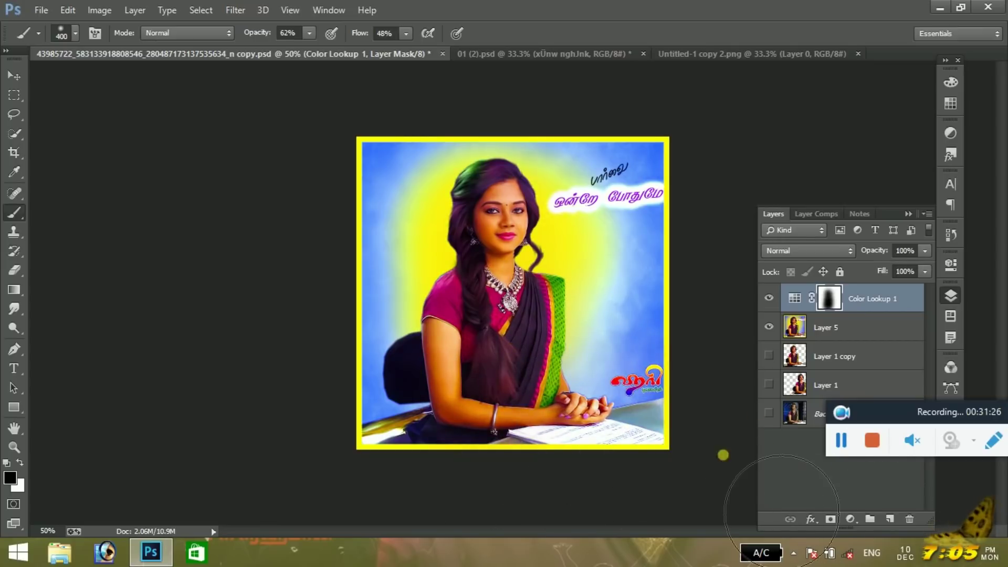